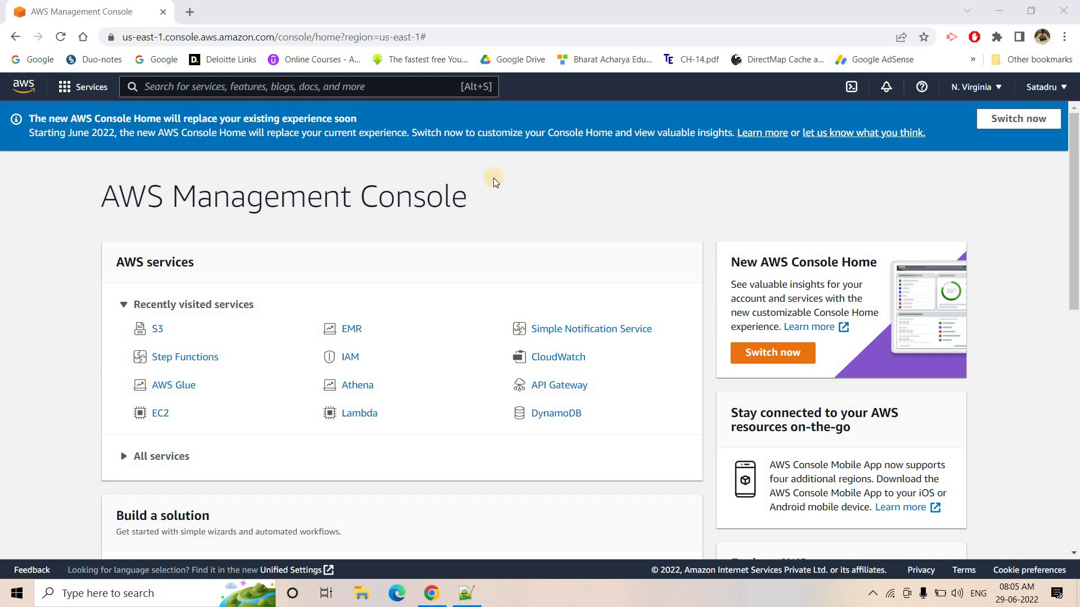
# - Open S3 in a new browser tab and display the contents of the csvstorertesting bucket
pyautogui.rightClick(157, 333)
pyautogui.click(174, 341)
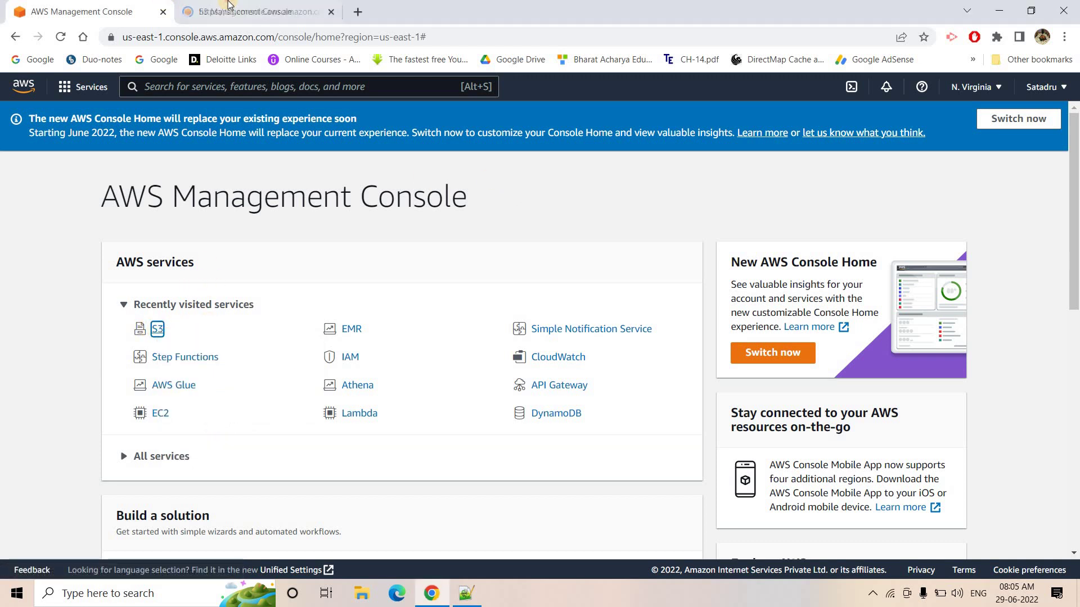
pyautogui.click(228, 6)
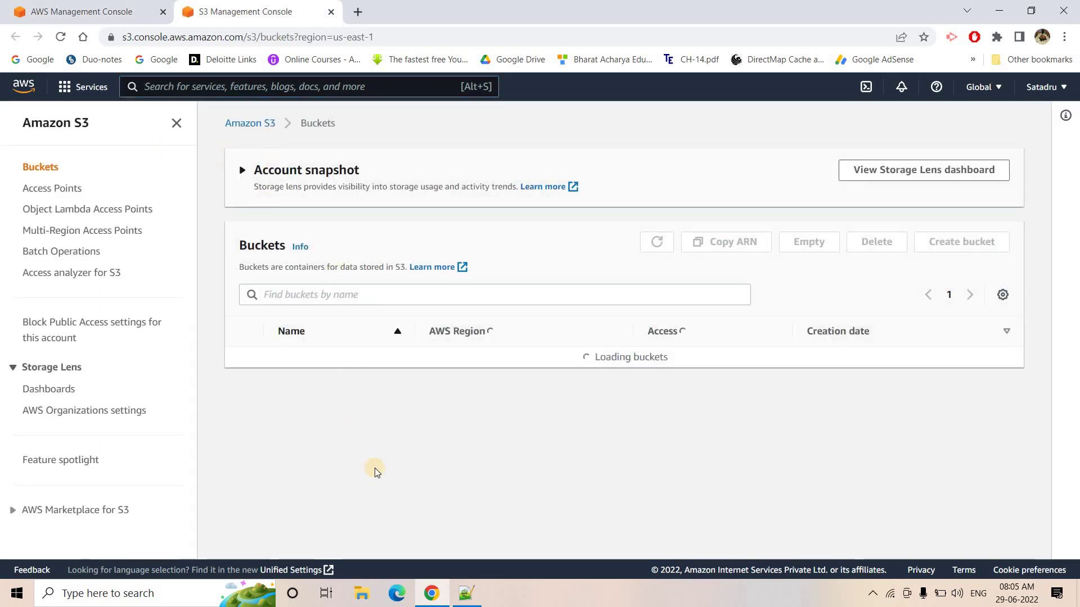
pyautogui.click(328, 441)
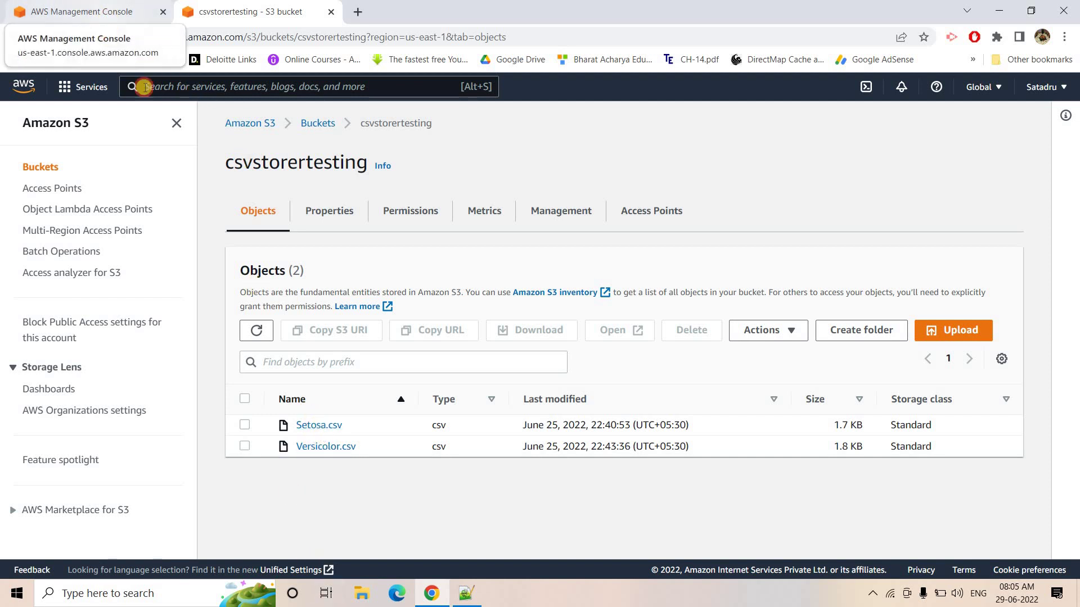
# - Open AWS Glue in another browser tab and go to its list of crawlers
pyautogui.hotkey('ctrl', '1')
pyautogui.click(181, 386)
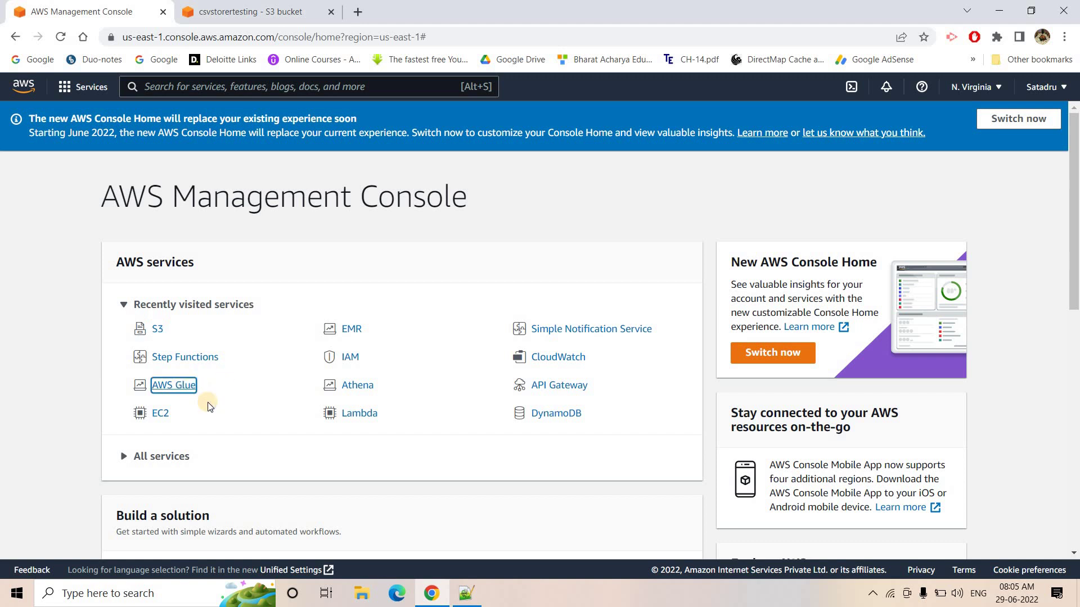
pyautogui.rightClick(181, 385)
pyautogui.click(211, 394)
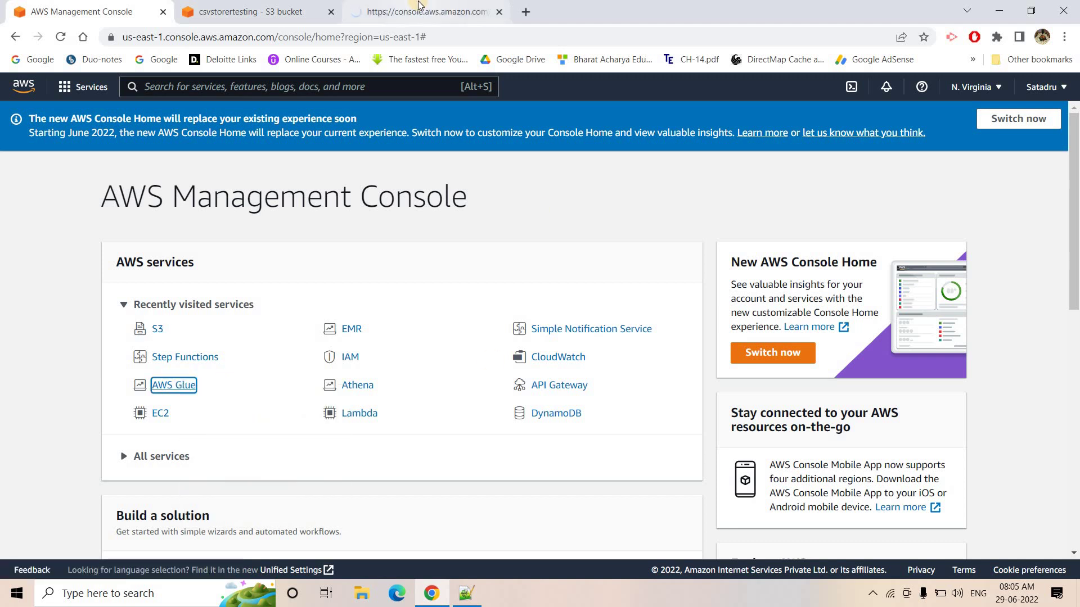
pyautogui.click(418, 8)
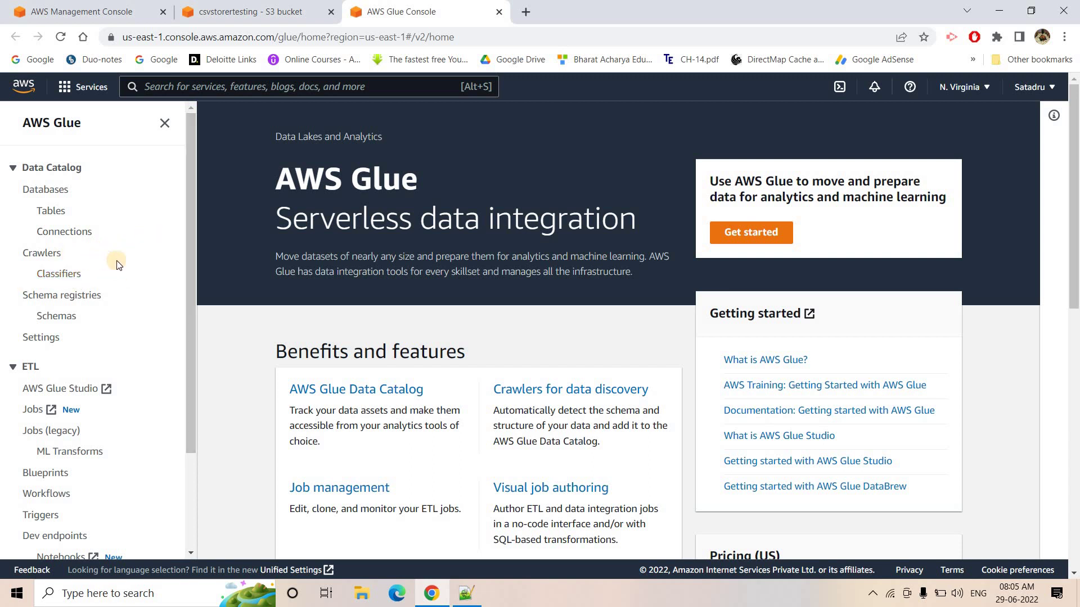
pyautogui.click(52, 258)
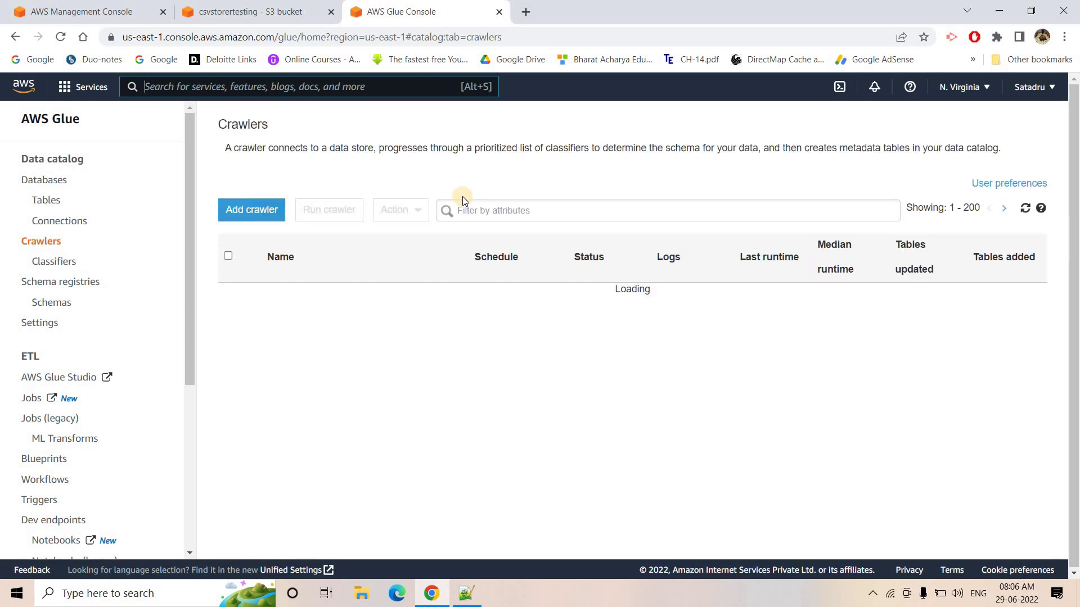
# - Start a new crawler named demotestingcrawler, keeping Data stores as the source type and Crawl all folders
pyautogui.click(247, 209)
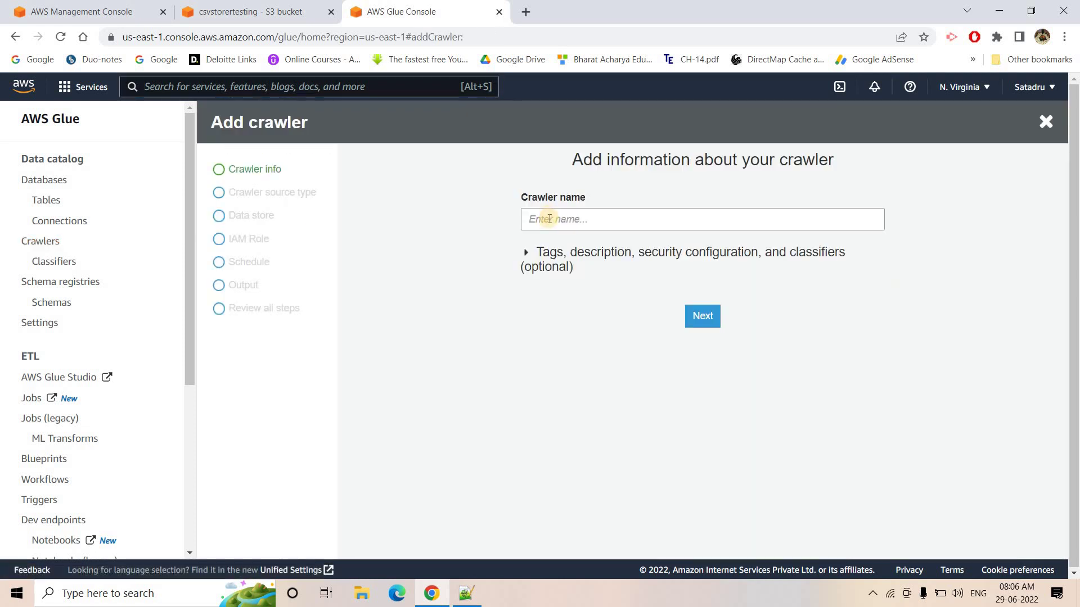
pyautogui.click(549, 219)
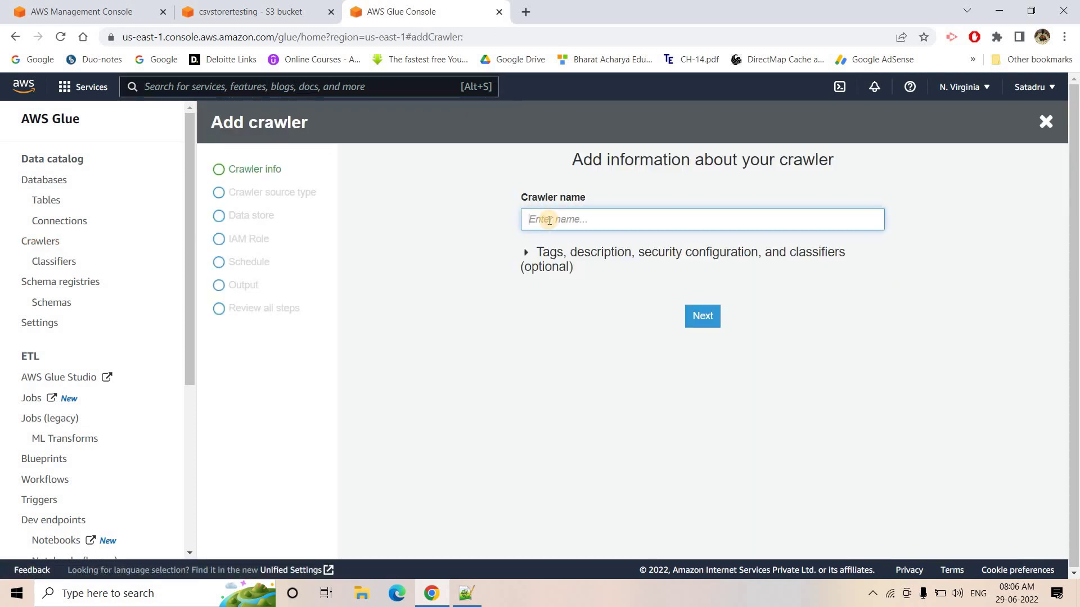
pyautogui.write('demo')
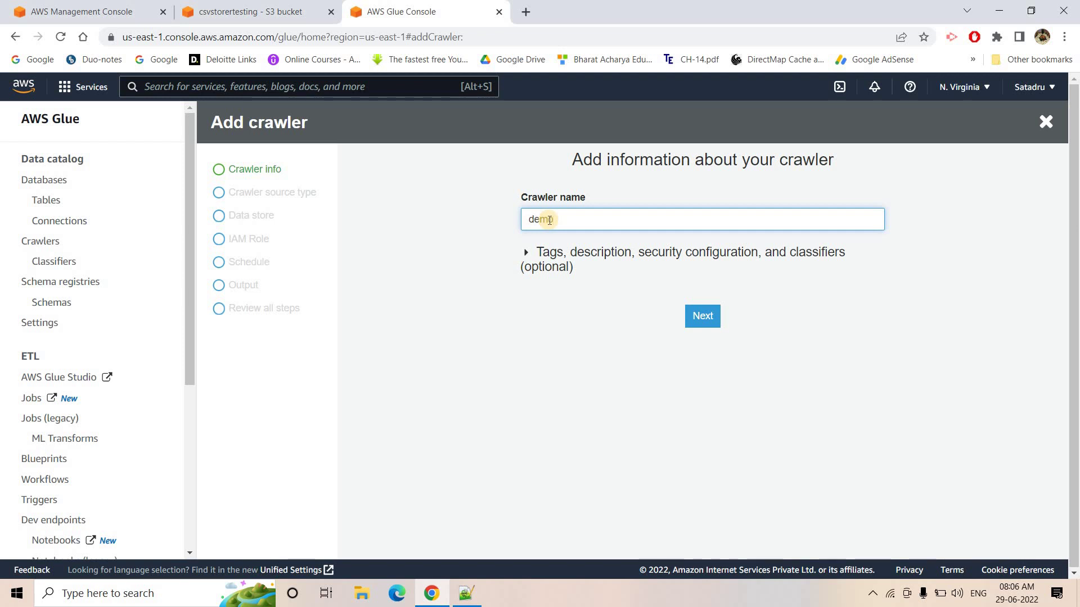
pyautogui.write('testingcrawler')
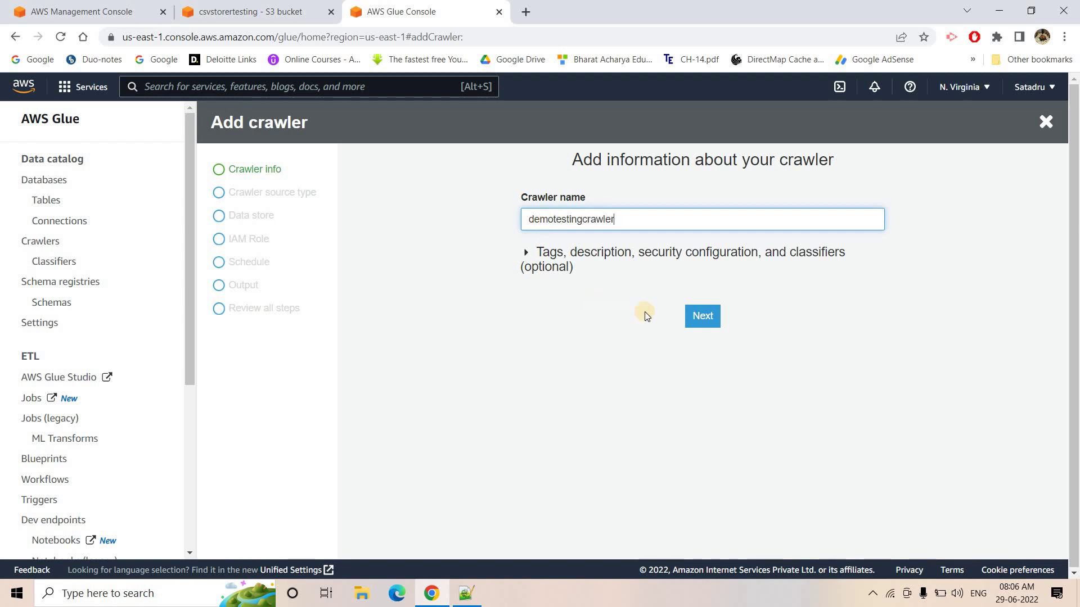
pyautogui.click(713, 317)
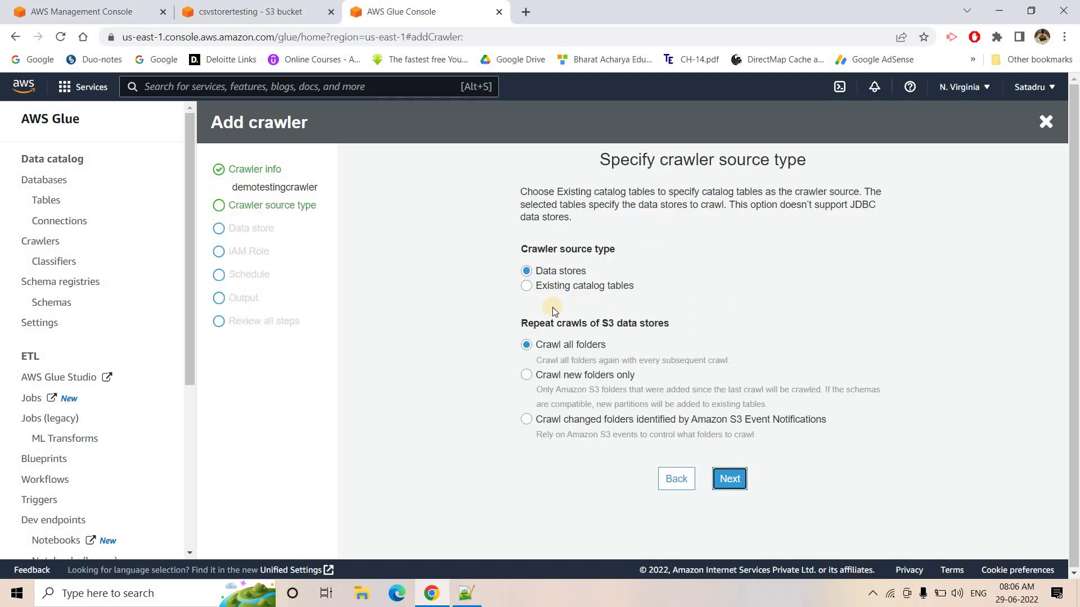
pyautogui.click(730, 483)
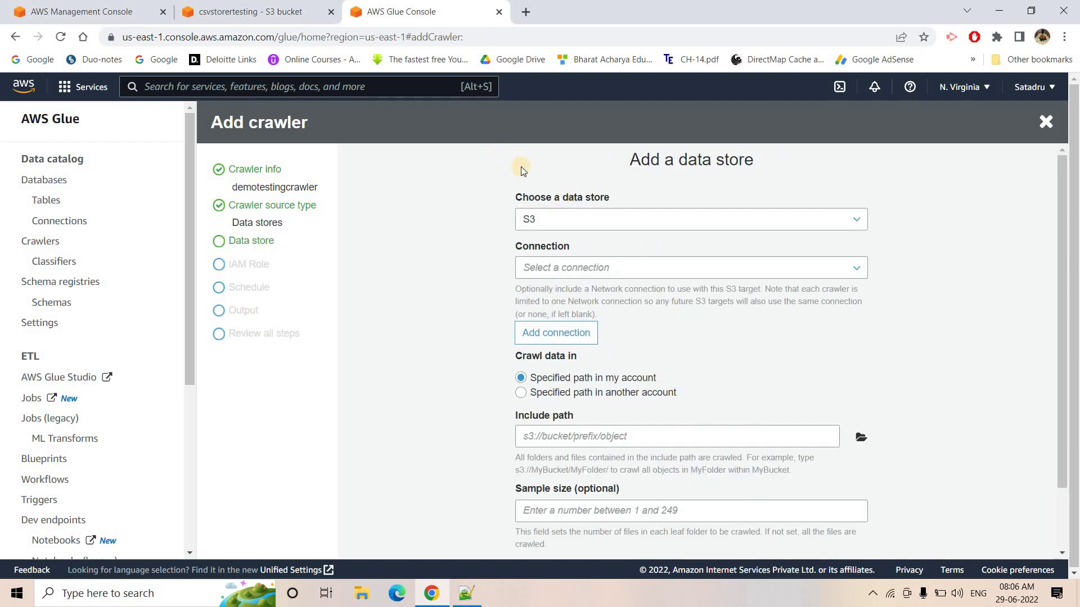
# - Set the crawler's S3 include path to the csvstorertesting bucket and proceed without adding another data store
pyautogui.click(217, 9)
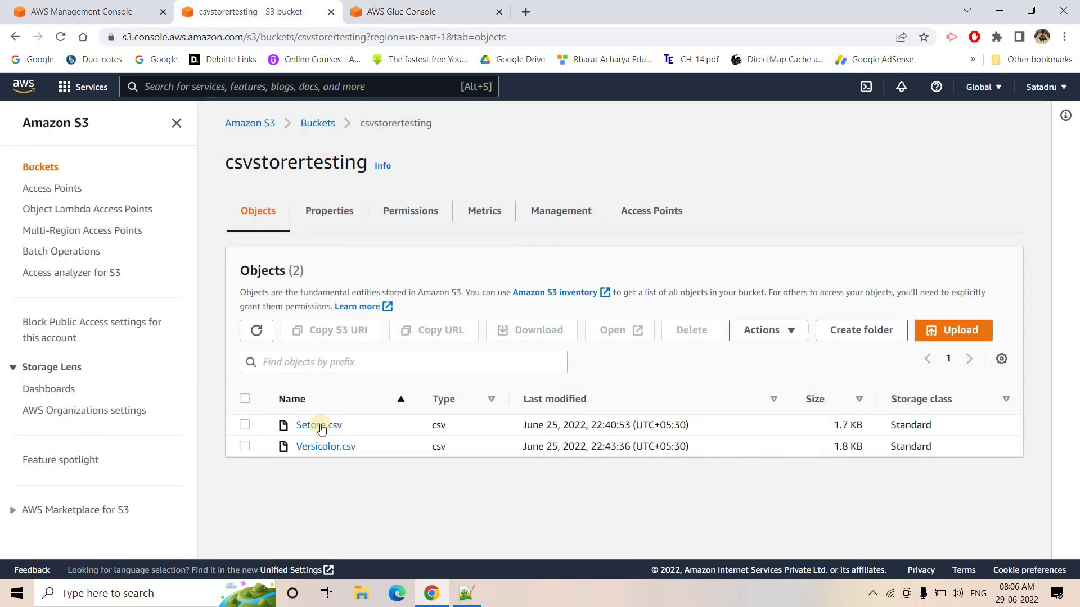
pyautogui.hotkey('ctrl', 'Tab')
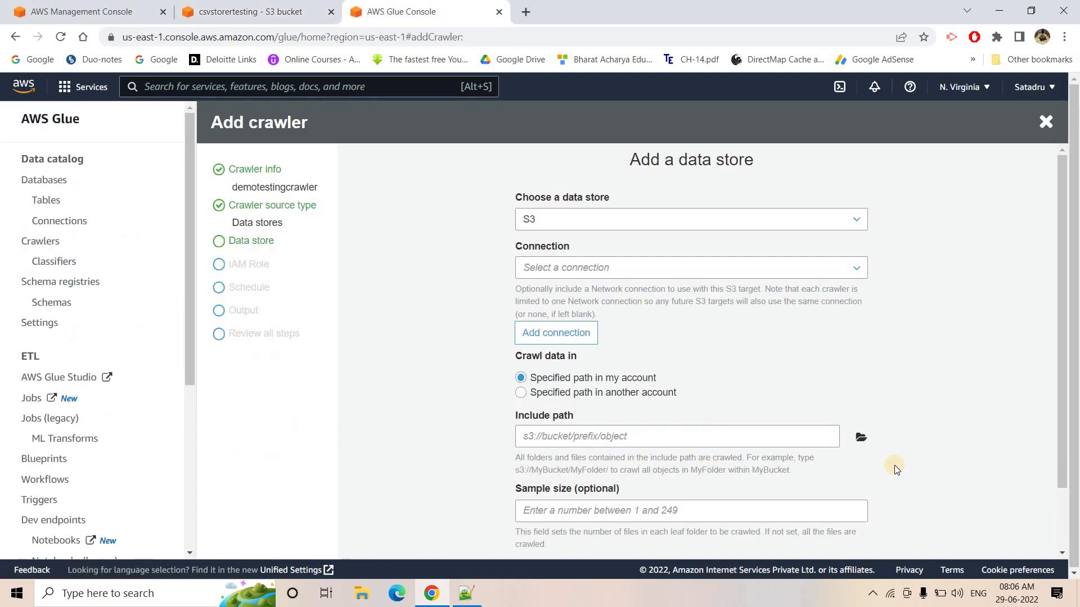
pyautogui.click(858, 437)
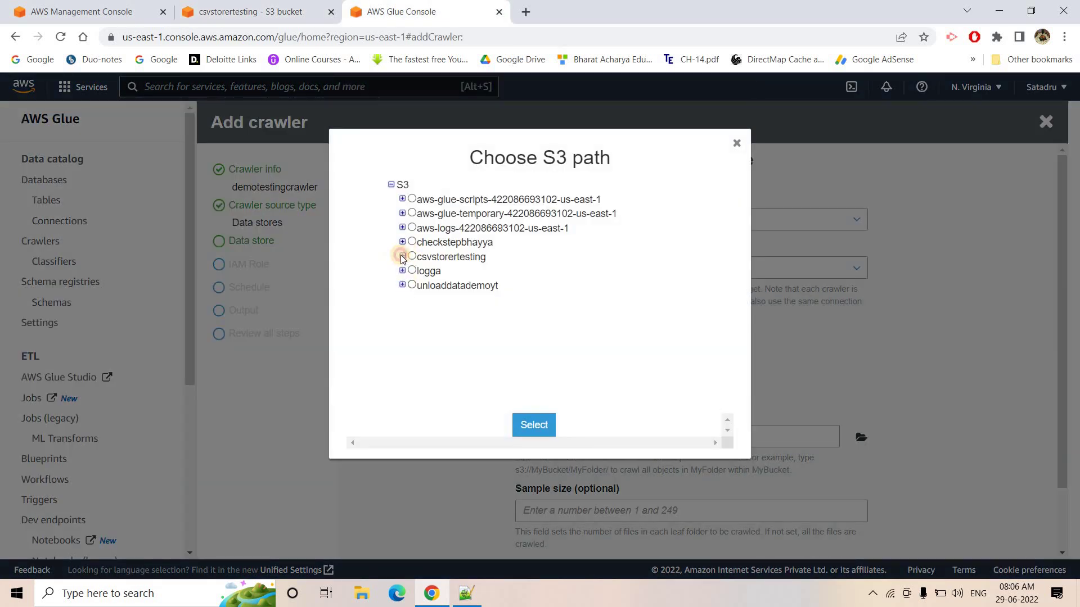
pyautogui.click(403, 256)
pyautogui.click(411, 257)
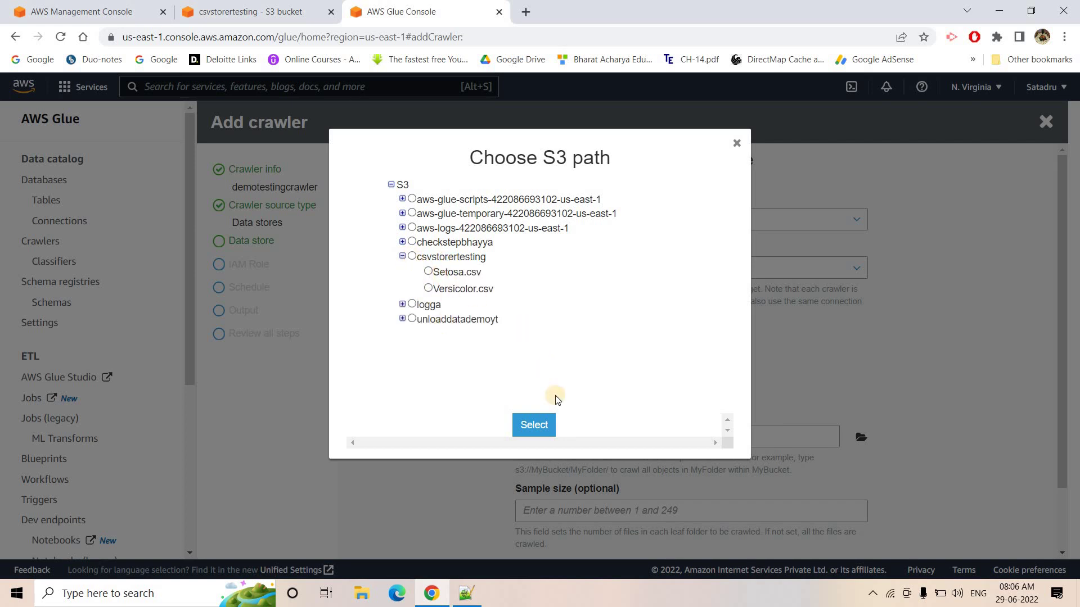
pyautogui.click(543, 426)
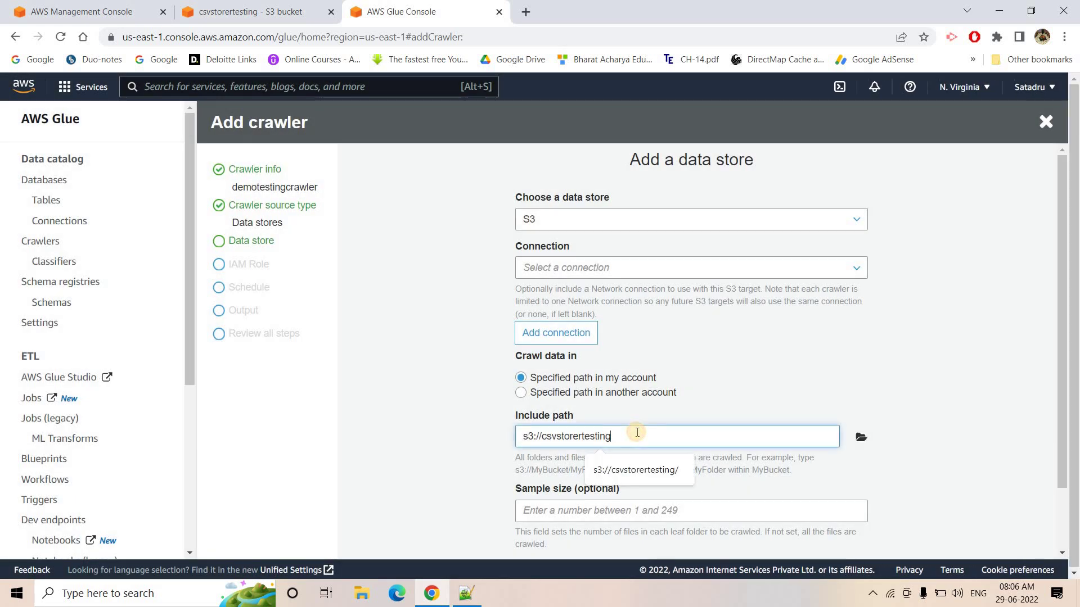
pyautogui.scroll(-2, 646, 495)
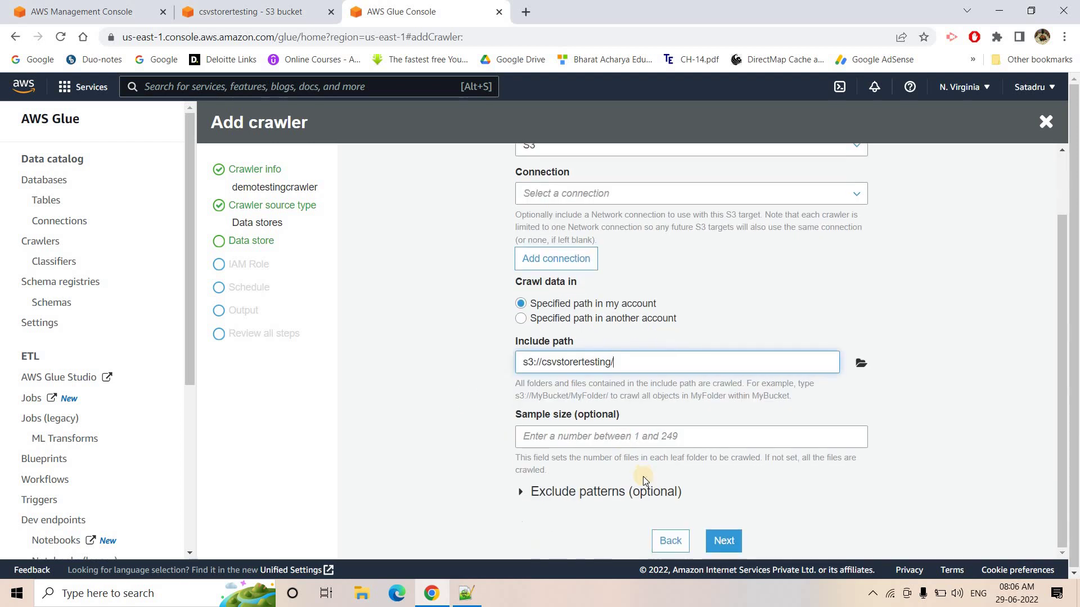
pyautogui.scroll(1, 673, 538)
pyautogui.scroll(-1, 673, 538)
pyautogui.click(722, 537)
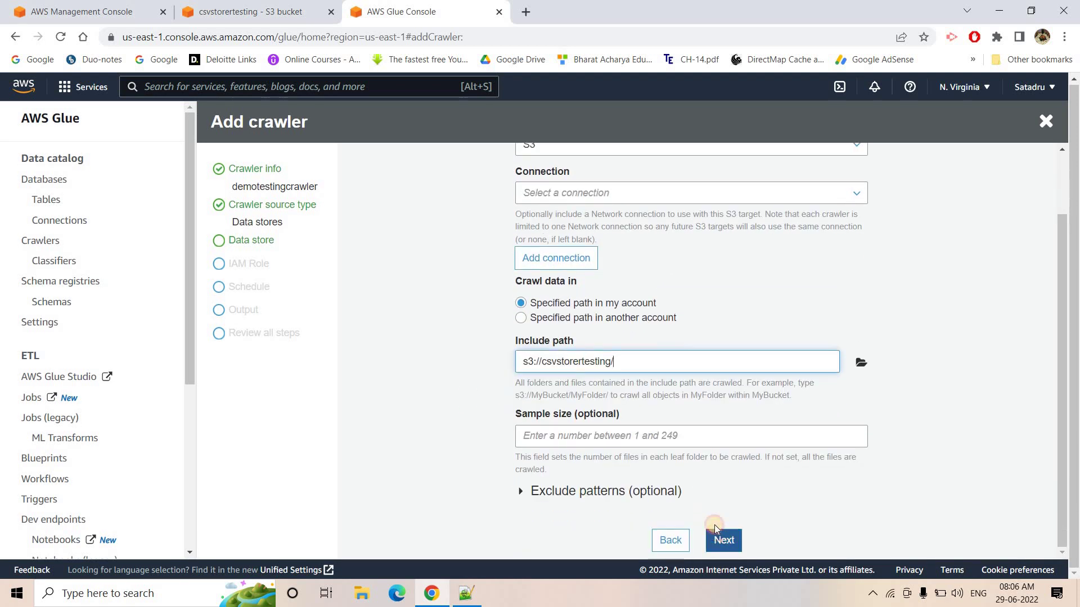
pyautogui.click(729, 238)
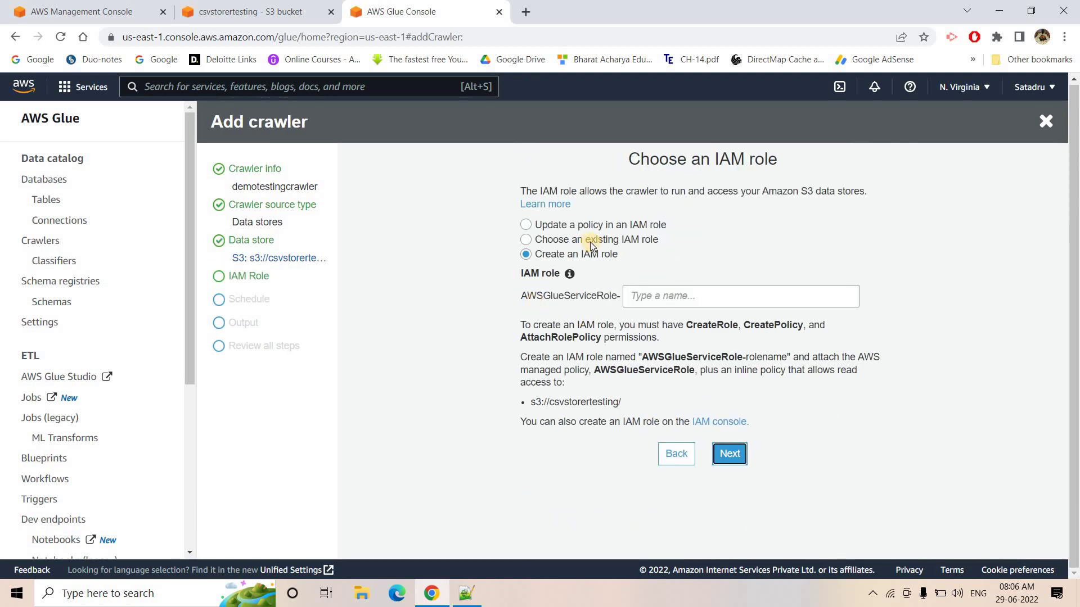
# - Assign the existing IAM role demotesting to the crawler and keep its schedule as Run on demand
pyautogui.click(590, 240)
pyautogui.click(670, 296)
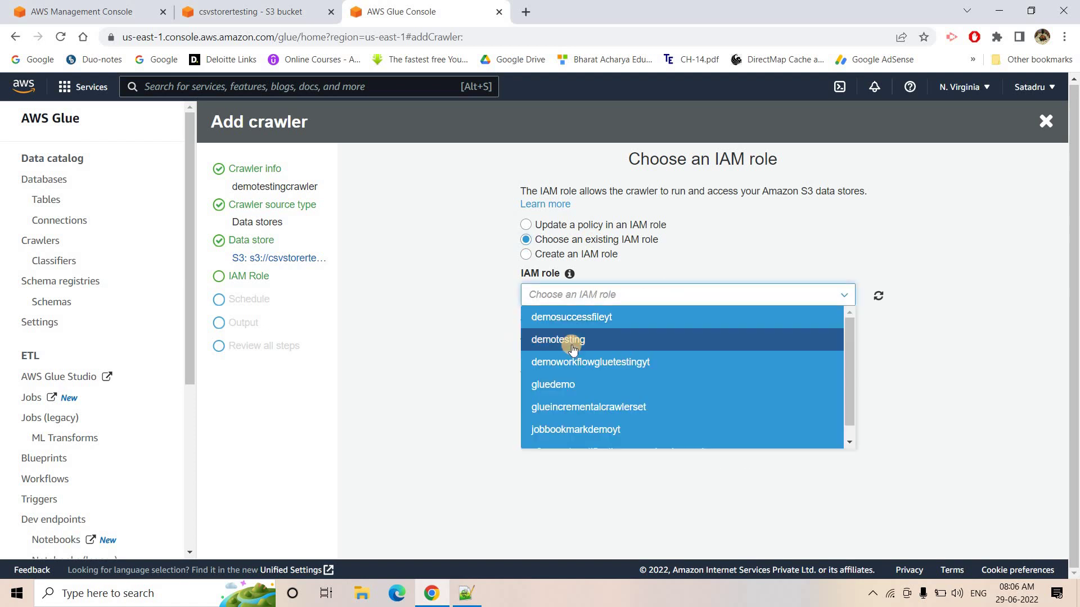
pyautogui.click(569, 341)
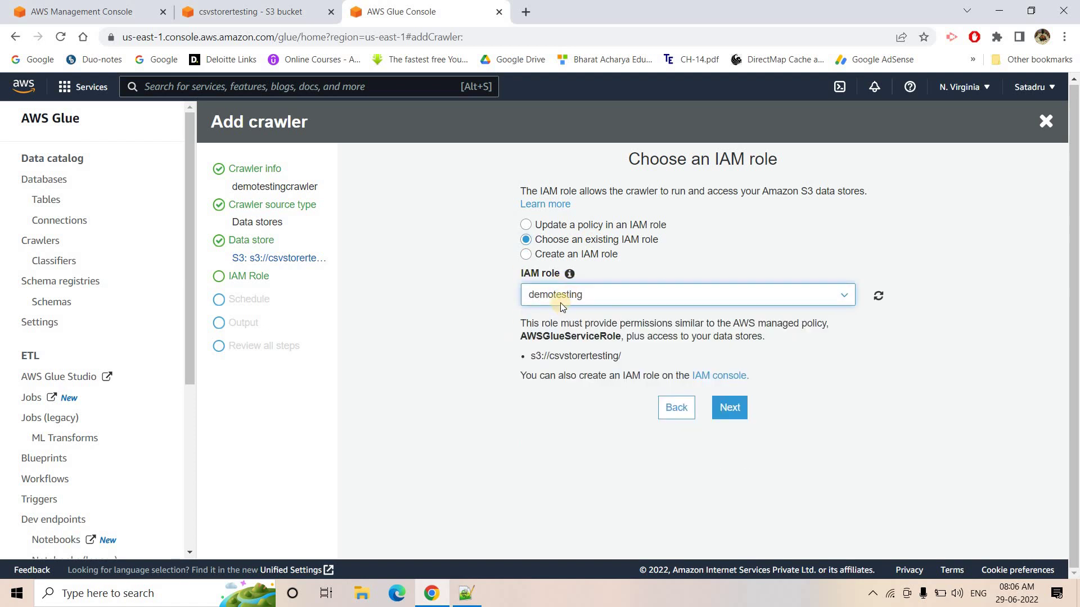
pyautogui.click(725, 407)
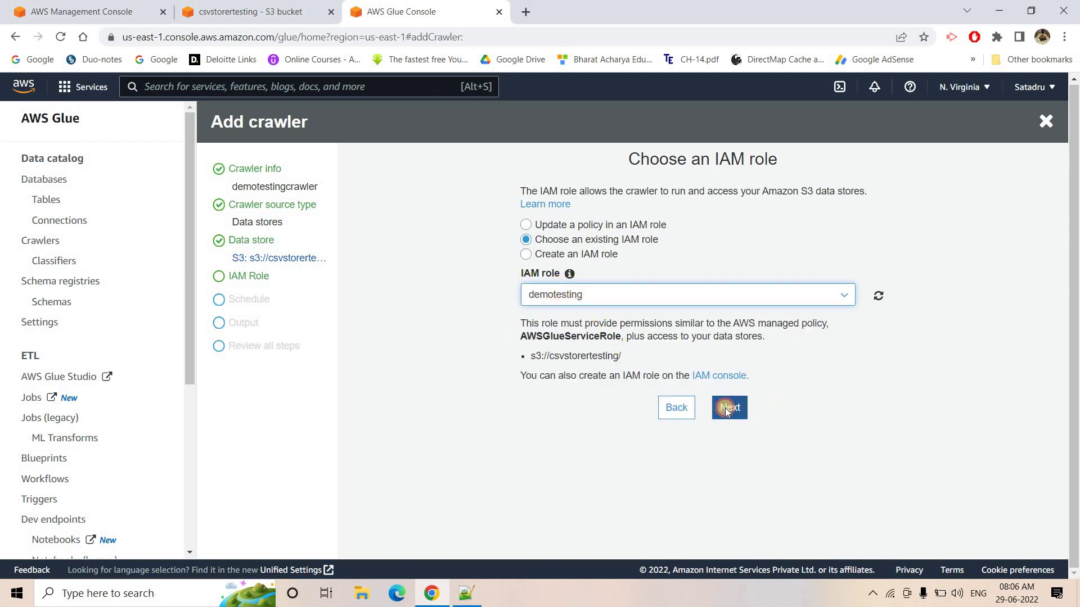
pyautogui.click(729, 253)
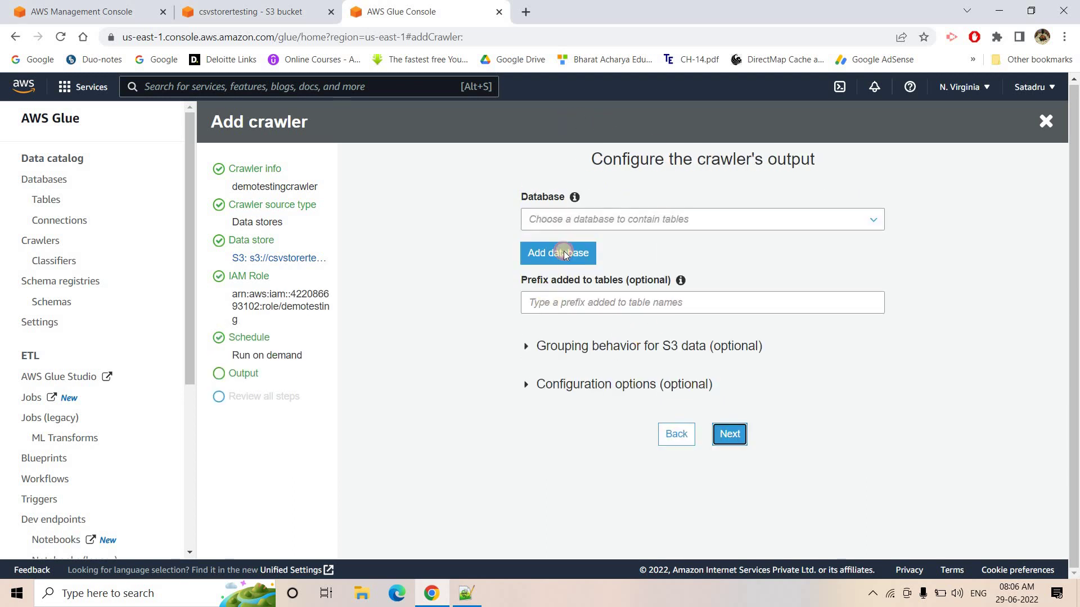
# - Begin adding an output database for the crawler and enter db_demo_yt as its name
pyautogui.click(573, 253)
pyautogui.click(458, 214)
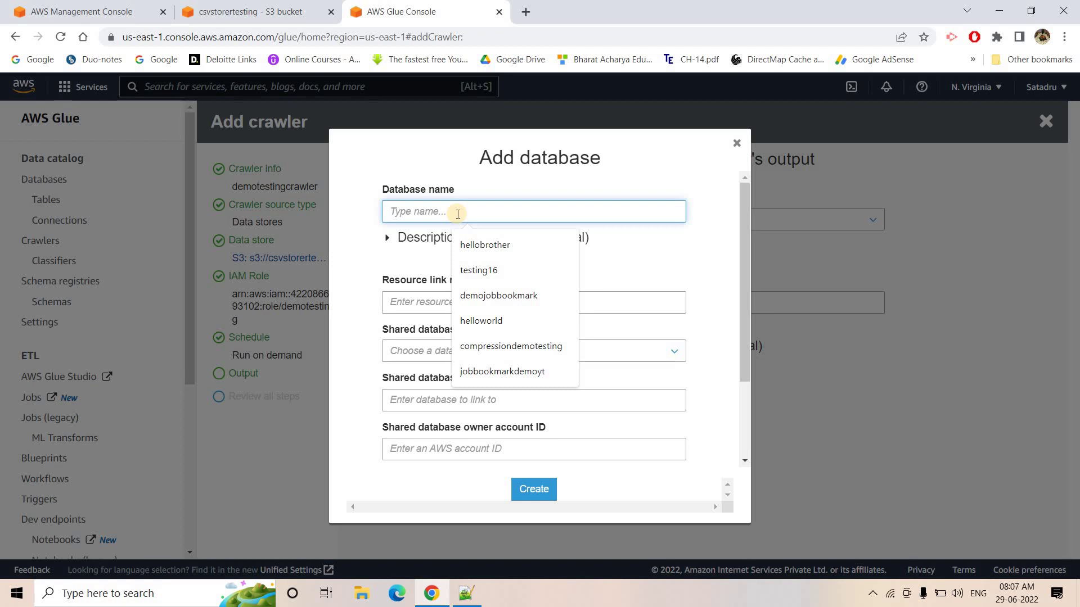
pyautogui.write('d')
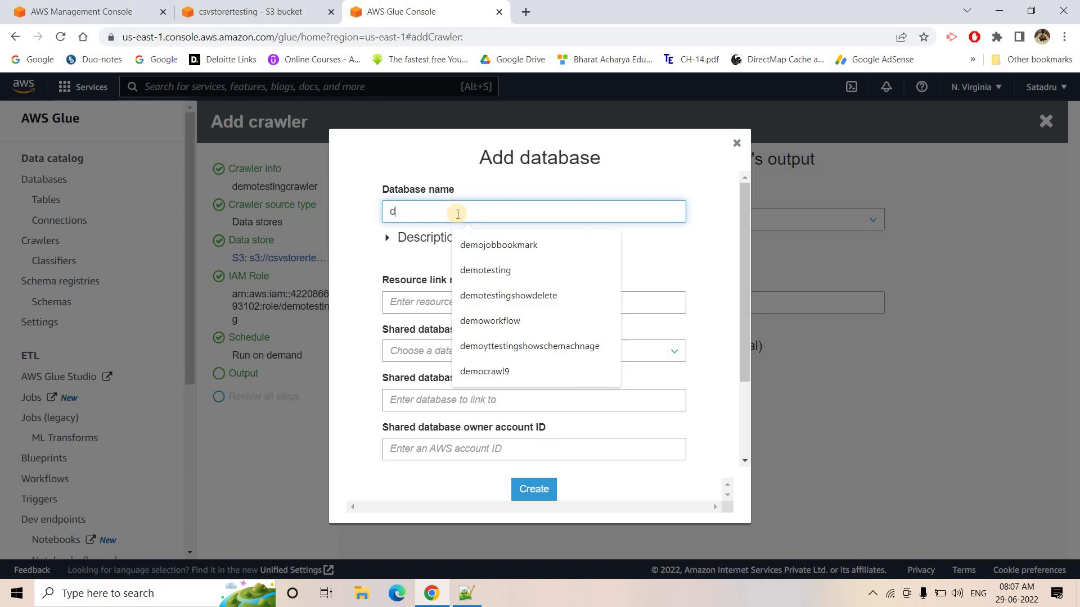
pyautogui.write('b_demo')
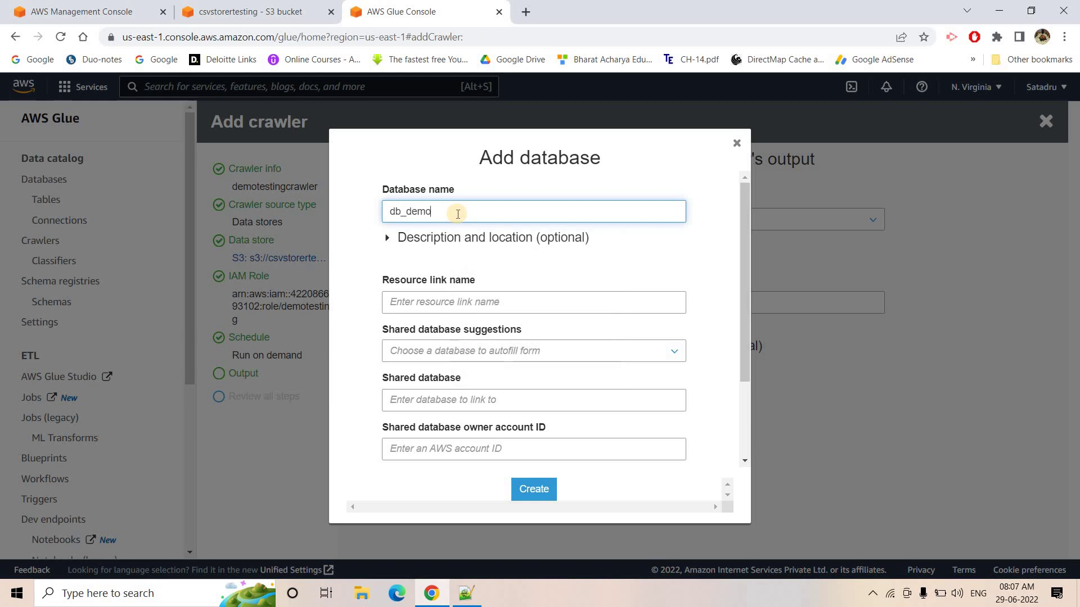
pyautogui.write('_yt')
# - Switch to Notepad++ and add the line "Database anme -- db_demo_yt" above Step 1 in the notes, followed by an empty line
pyautogui.hotkey('ctrl', 'a')
pyautogui.hotkey('alt', 'Tab')
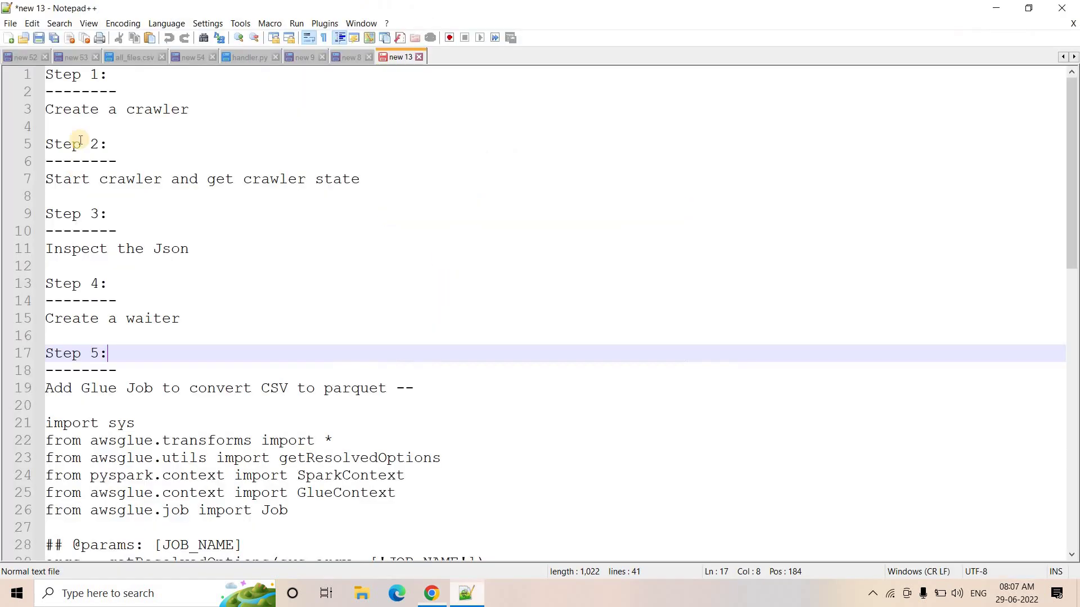
pyautogui.click(46, 76)
pyautogui.press('Return')
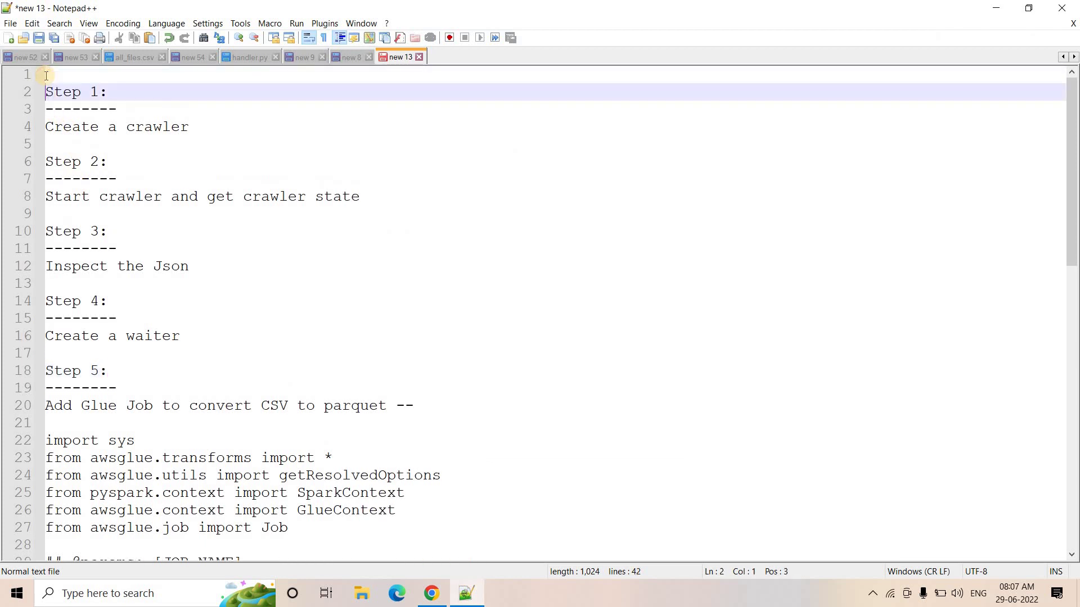
pyautogui.click(47, 75)
pyautogui.write('Databa')
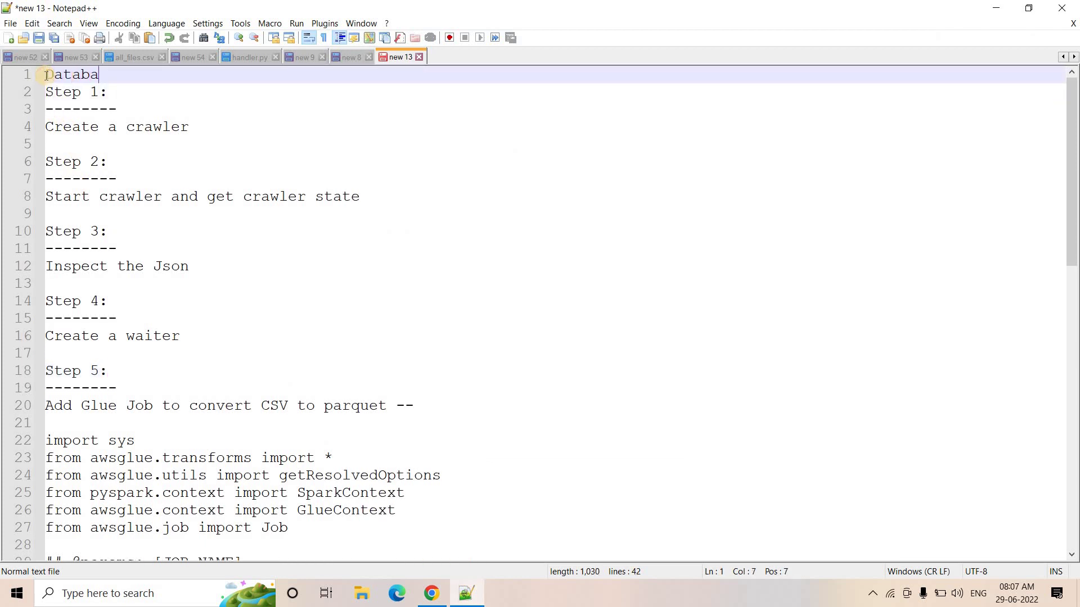
pyautogui.write('se anme -- db_demo_yt')
pyautogui.press('Return')
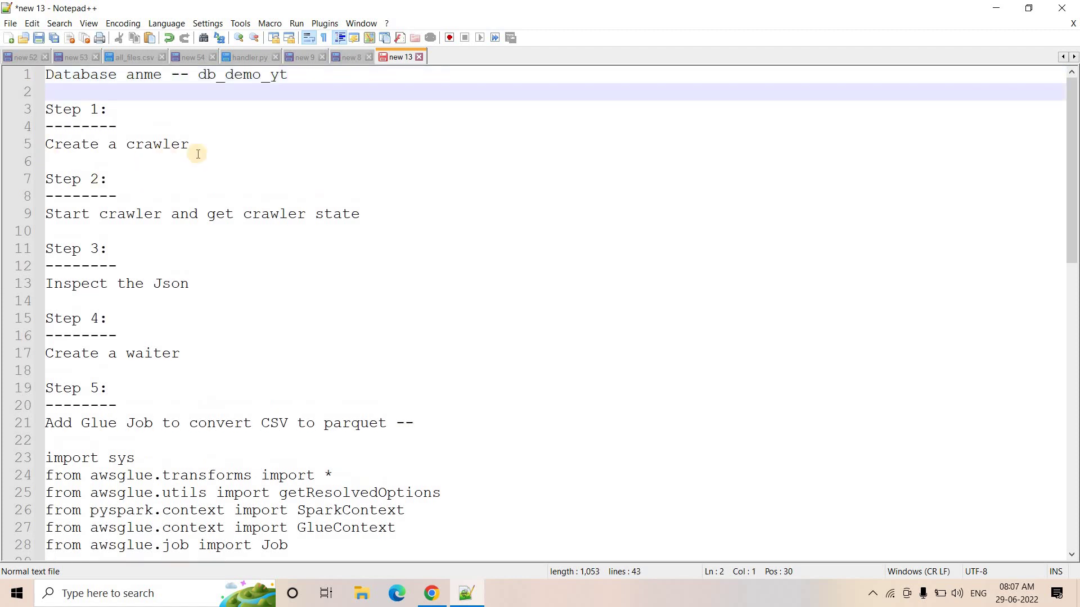
# - Review the database name line and the Step 1 crawler note, and return to the Add database dialog in Chrome
pyautogui.moveTo(188, 145); pyautogui.dragTo(170, 145)
pyautogui.click(24, 145)
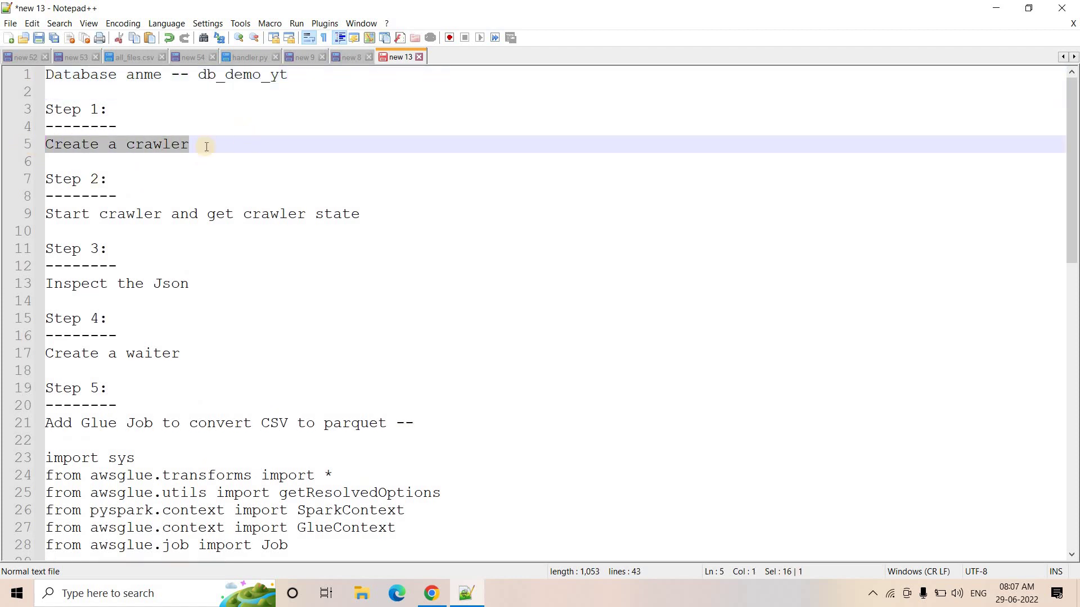
pyautogui.press('Up')
pyautogui.press('Down')
pyautogui.doubleClick(259, 75)
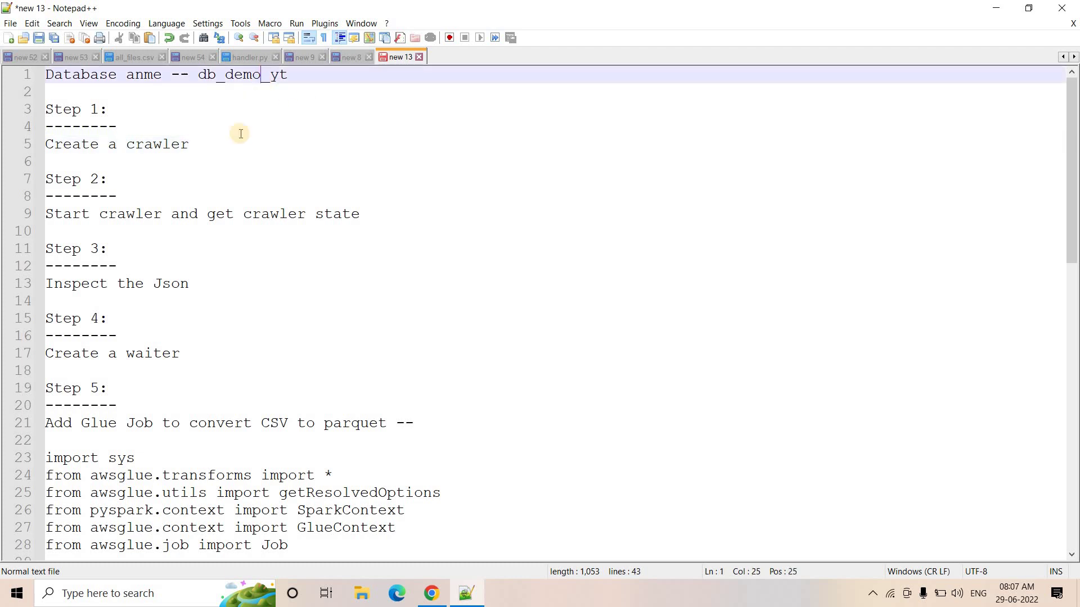
pyautogui.press('Down')
pyautogui.press('Down')
pyautogui.press('Down')
pyautogui.press('Down')
pyautogui.click(431, 594)
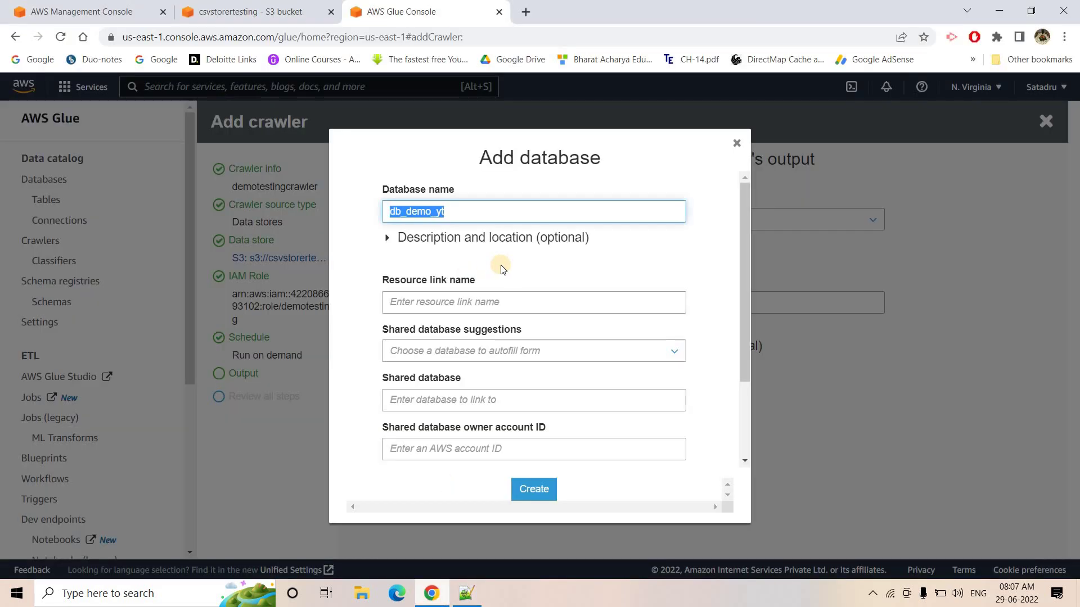
# - Create the db_demo_yt database, accept it as the crawler's output, and finish creating demotestingcrawler
pyautogui.click(540, 490)
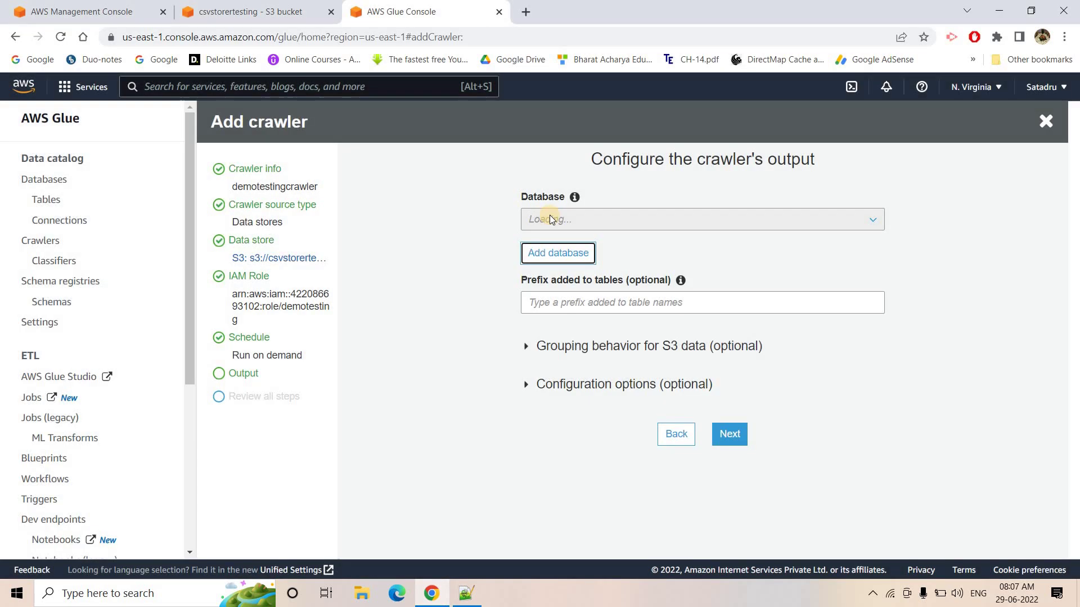
pyautogui.click(728, 438)
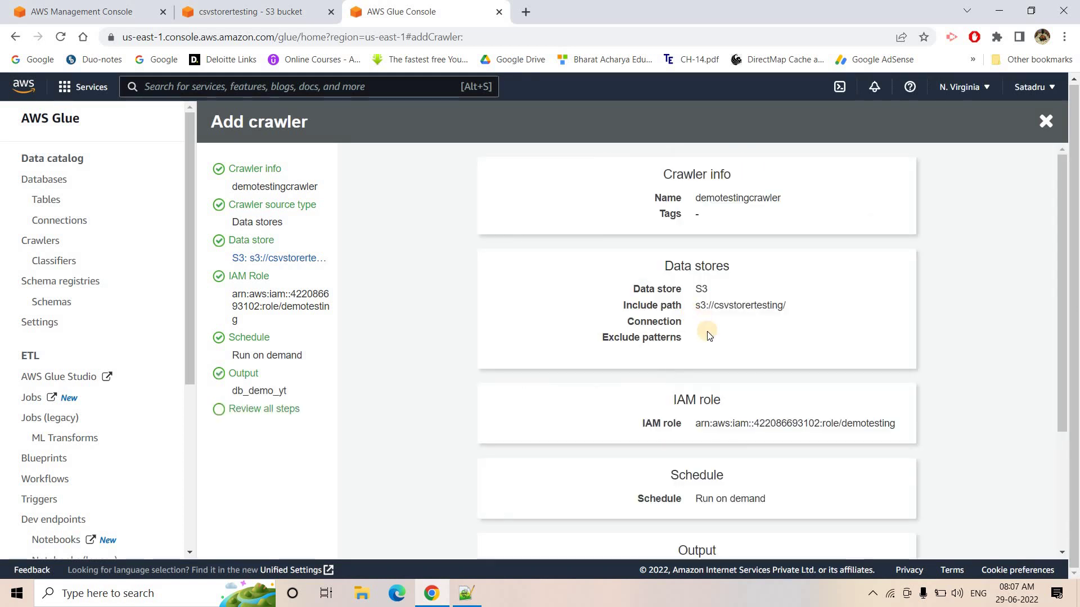
pyautogui.scroll(-3, 708, 335)
pyautogui.click(736, 540)
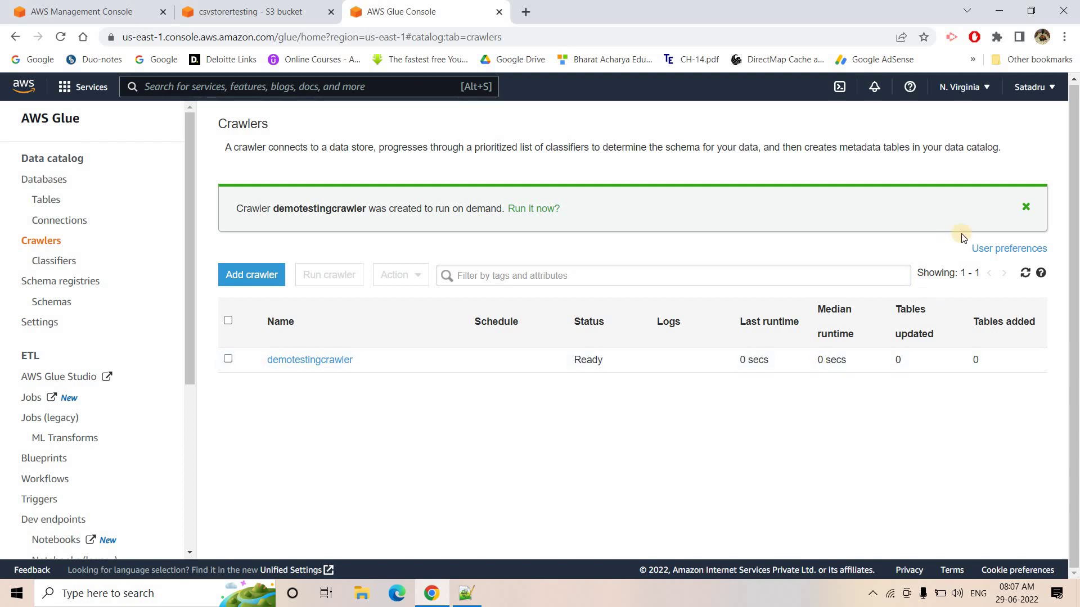
# - Dismiss the crawler creation notice and open the db_demo_yt database to view its tables
pyautogui.click(1027, 209)
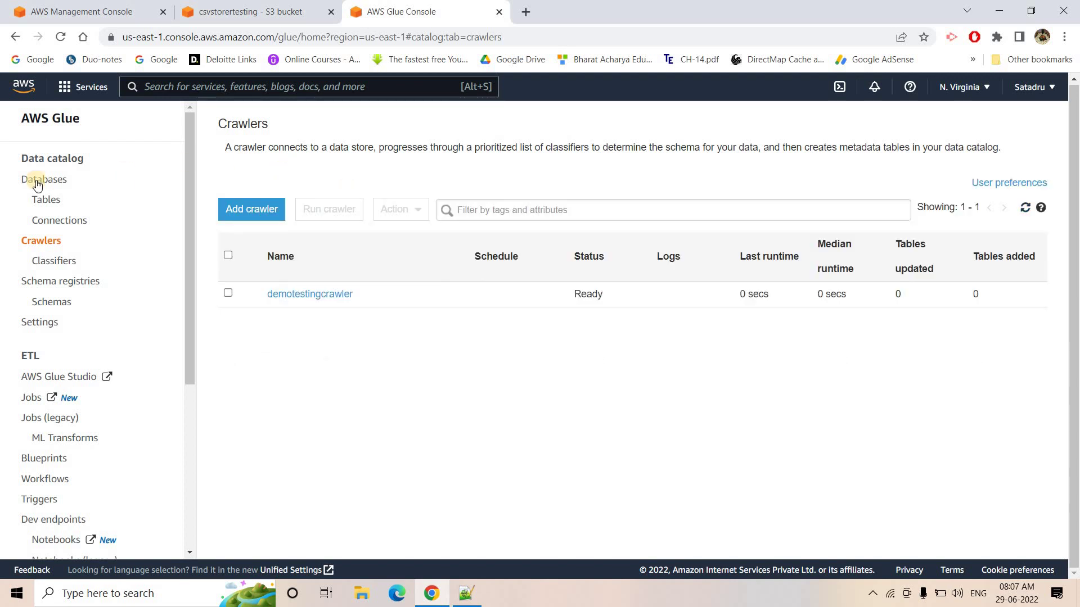
pyautogui.click(36, 178)
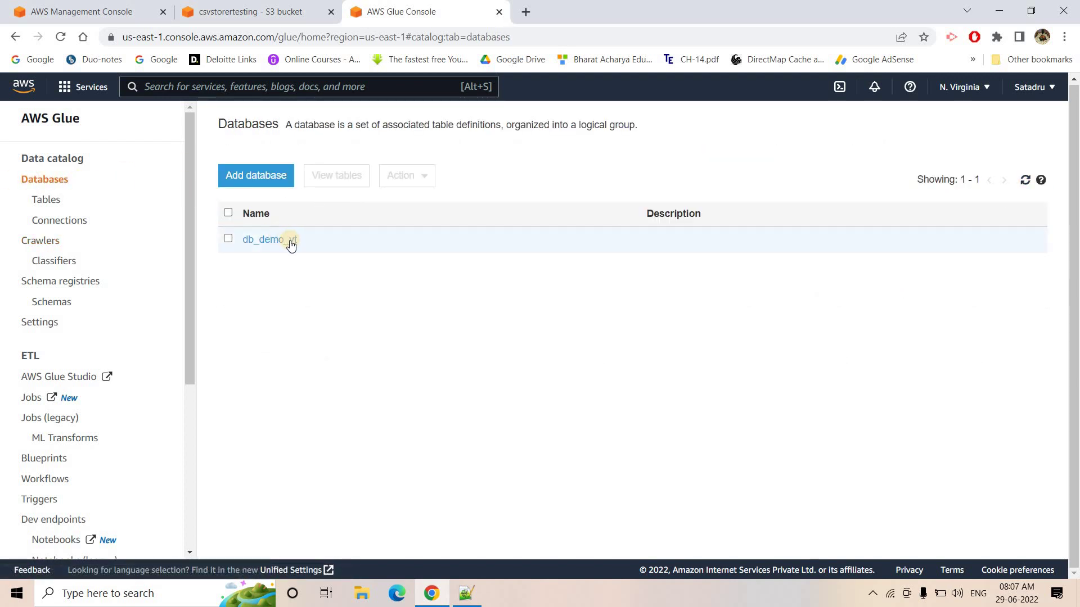
pyautogui.click(291, 242)
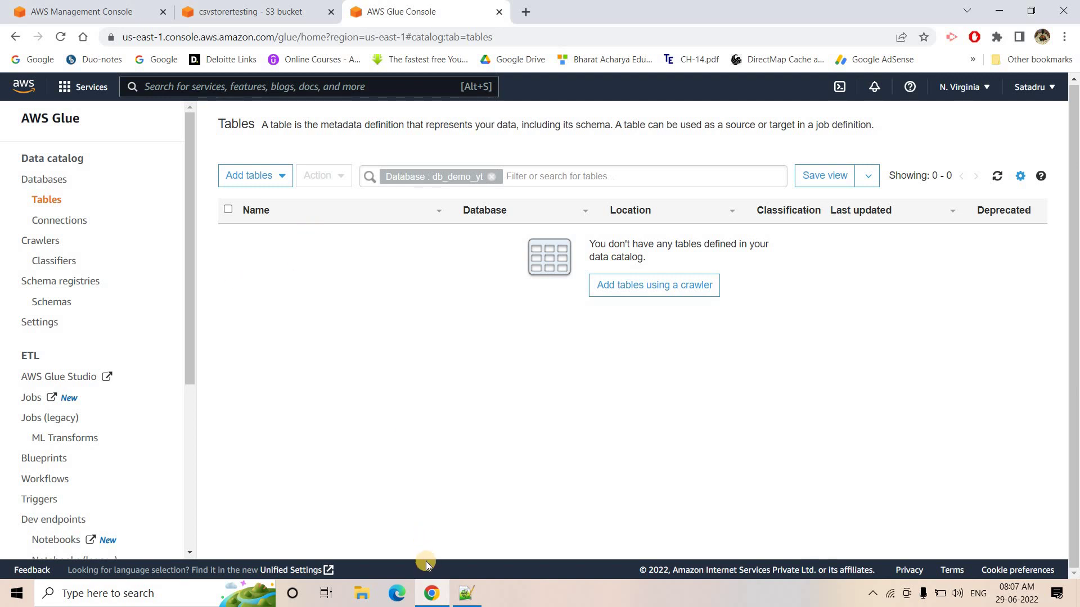
# - Switch to Notepad++ and review the Step 1 crawler note and the Step 2 line about starting the crawler and getting its state
pyautogui.hotkey('alt', 'Tab')
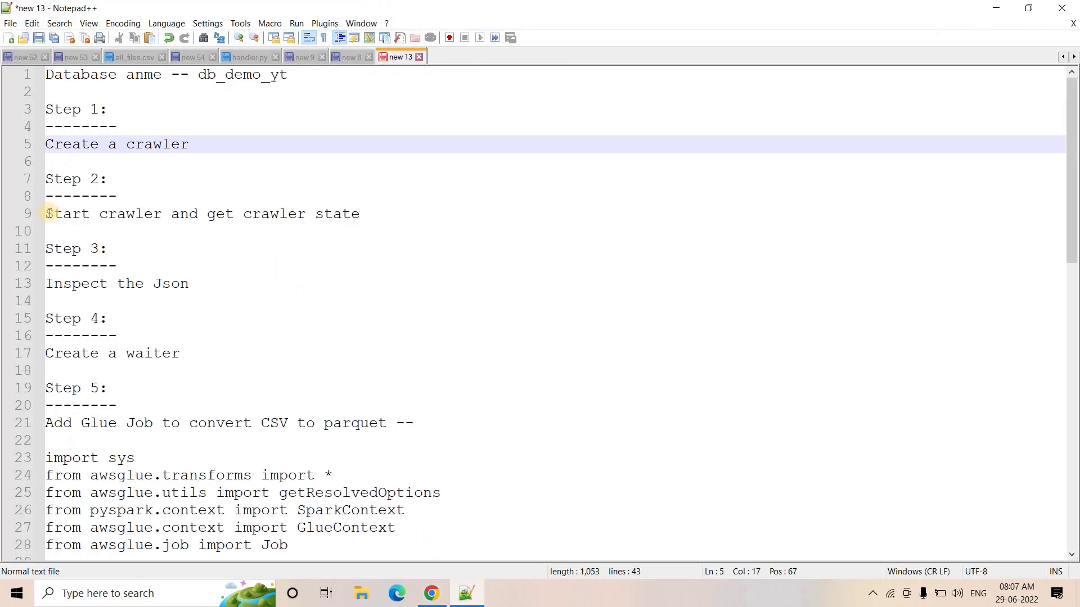
pyautogui.moveTo(47, 214); pyautogui.dragTo(377, 220)
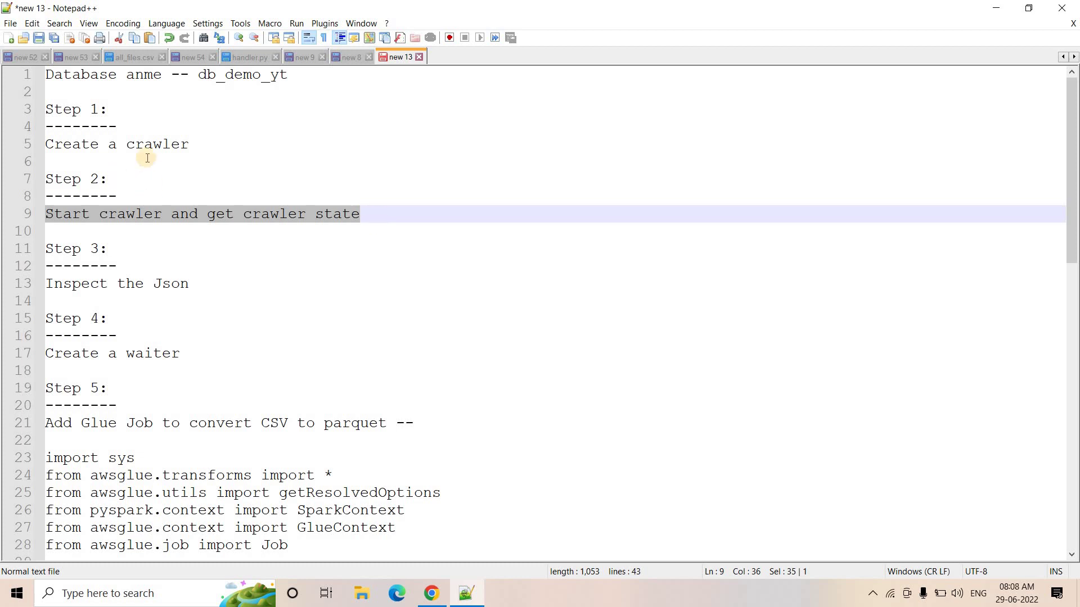
pyautogui.doubleClick(167, 144)
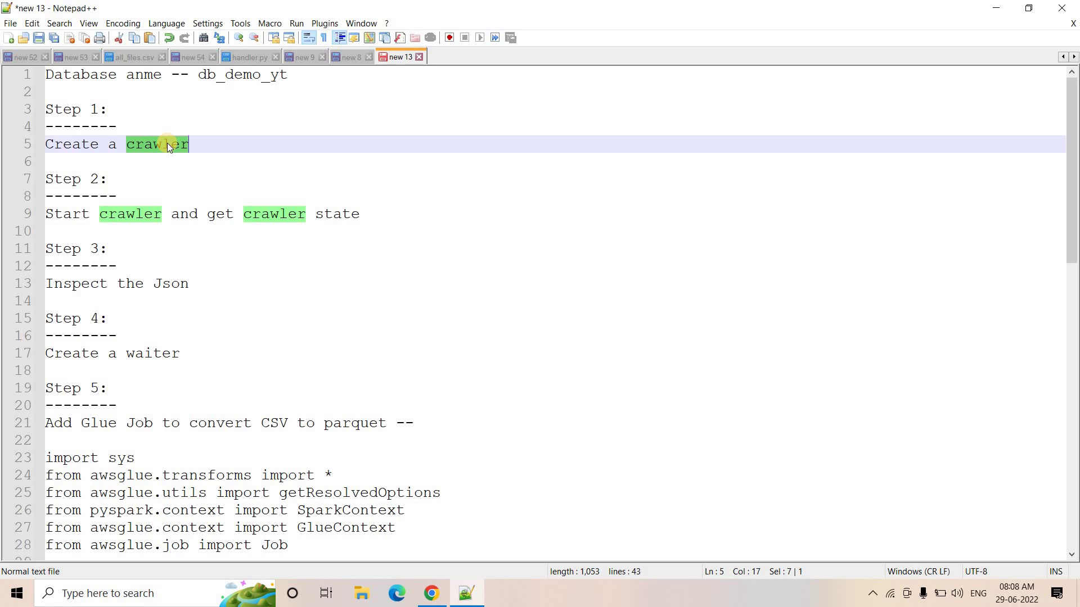
pyautogui.click(64, 214)
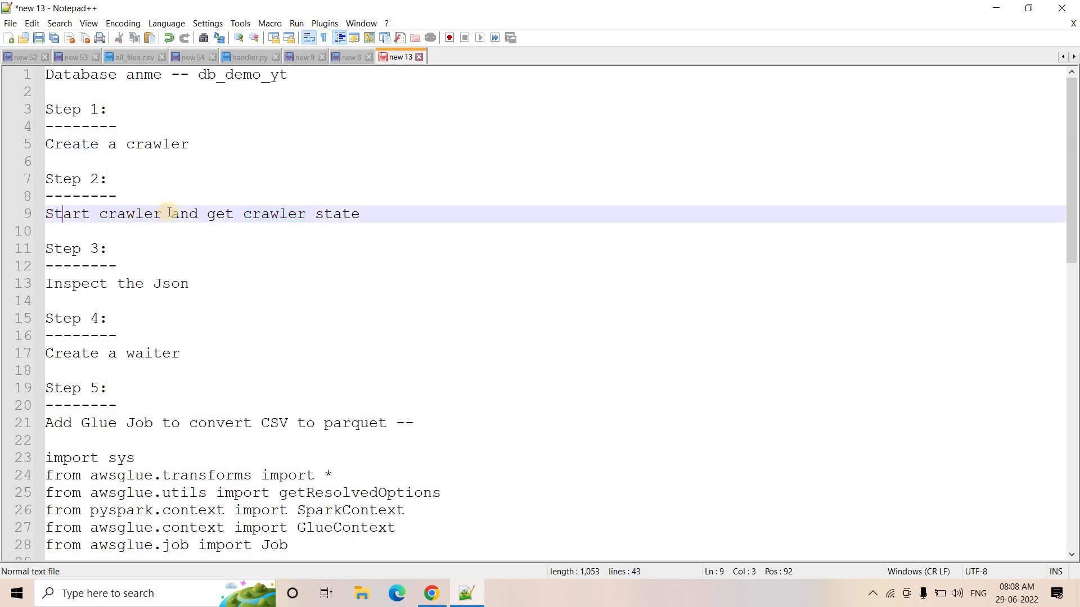
pyautogui.moveTo(44, 214); pyautogui.dragTo(152, 213)
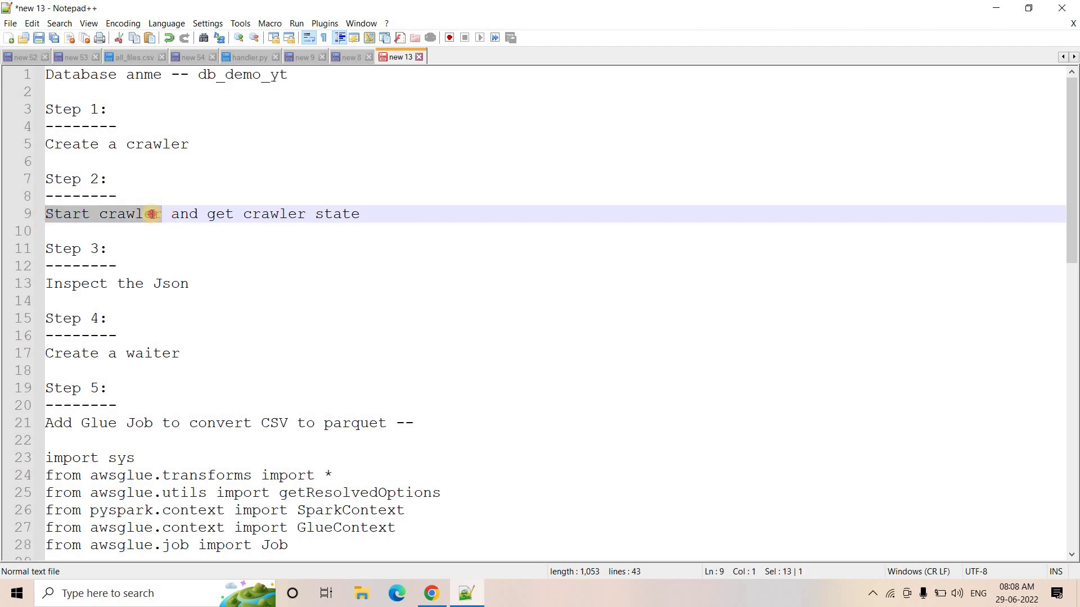
pyautogui.click(153, 214)
pyautogui.press('End')
pyautogui.hotkey('ctrl', 'shift', 'Left')
pyautogui.hotkey('ctrl', 'shift', 'Left')
pyautogui.hotkey('ctrl', 'shift', 'Left')
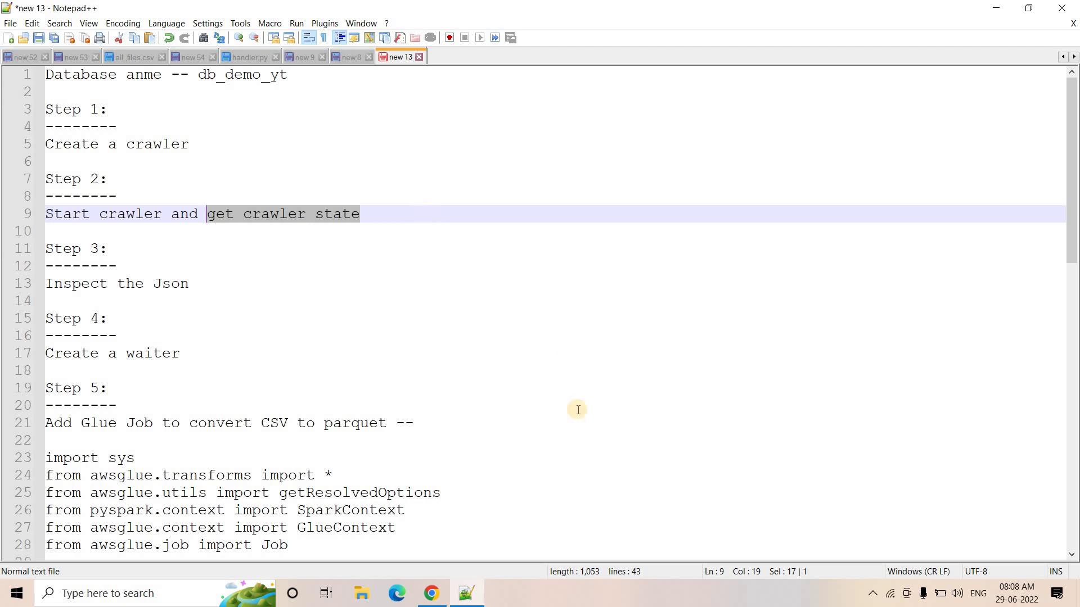
pyautogui.press('End')
# - Switch to Chrome and start a new Step Functions state machine with the visual workflow designer and the Standard type
pyautogui.click(440, 594)
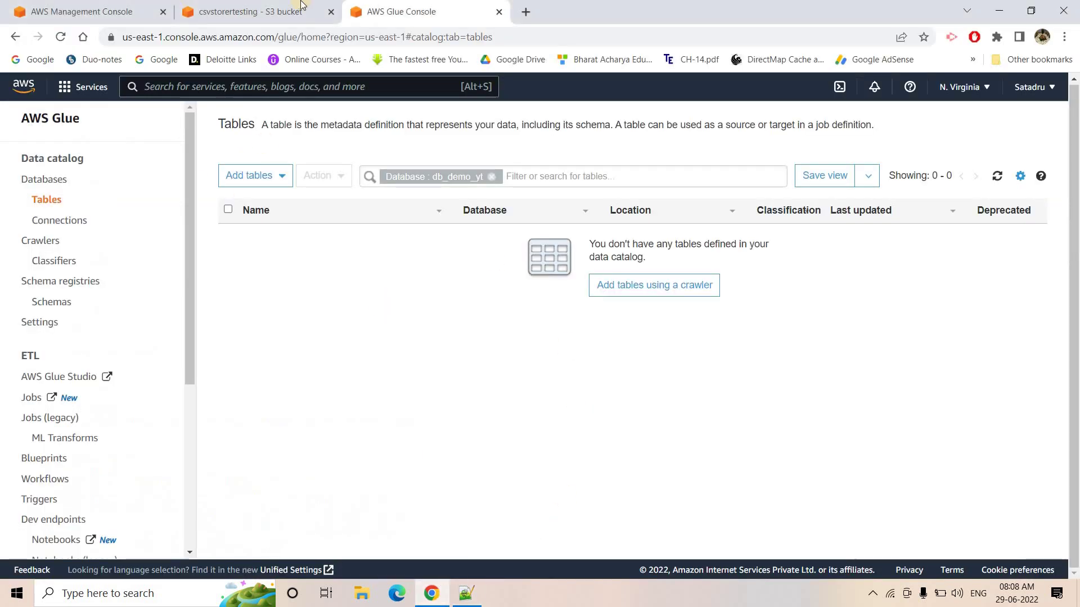
pyautogui.hotkey('ctrl', '1')
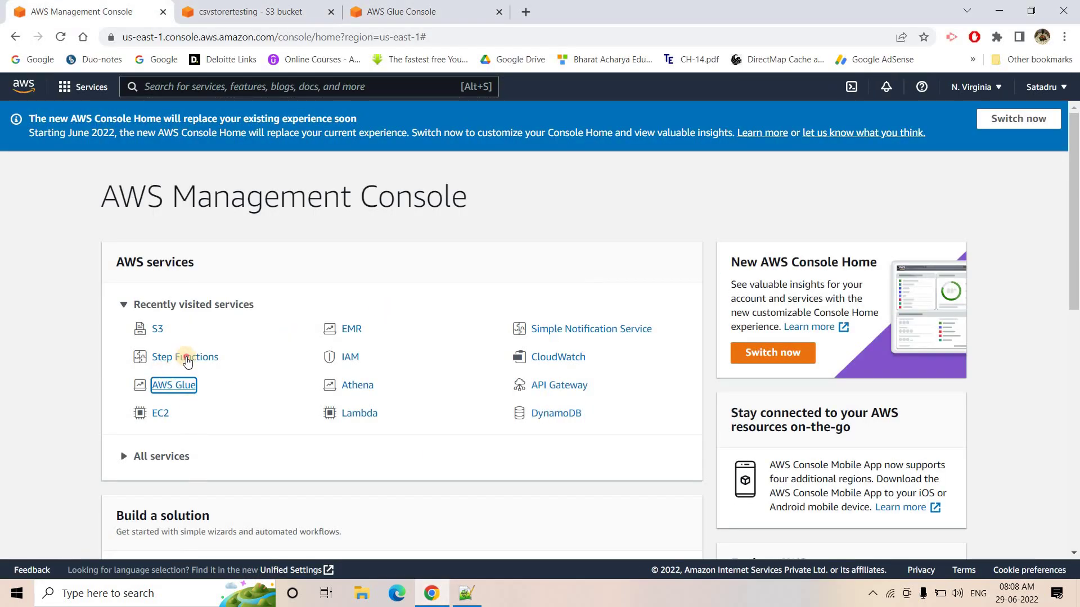
pyautogui.click(187, 360)
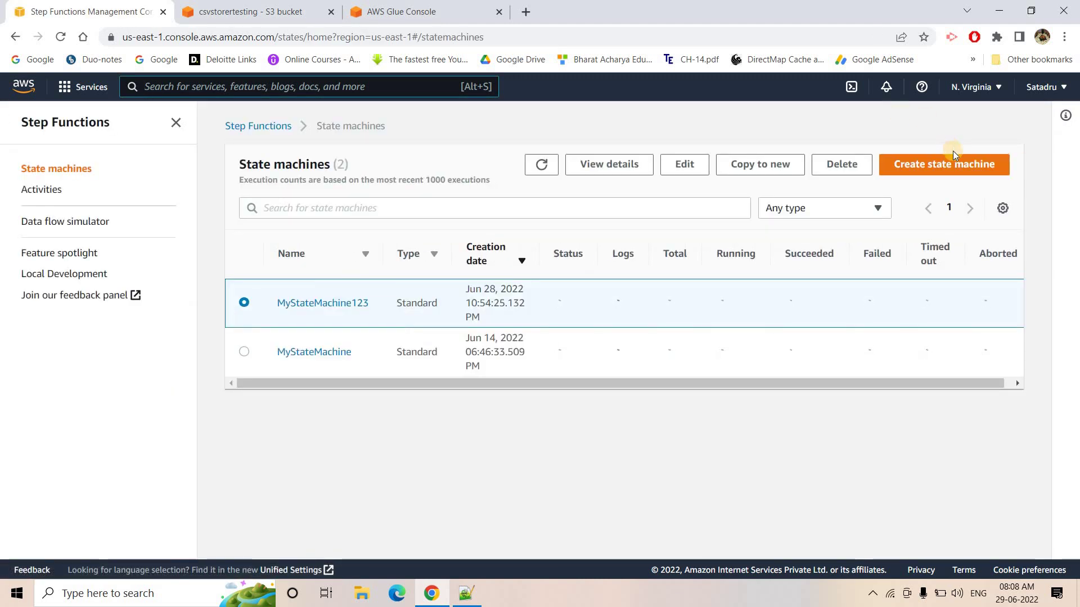
pyautogui.click(974, 166)
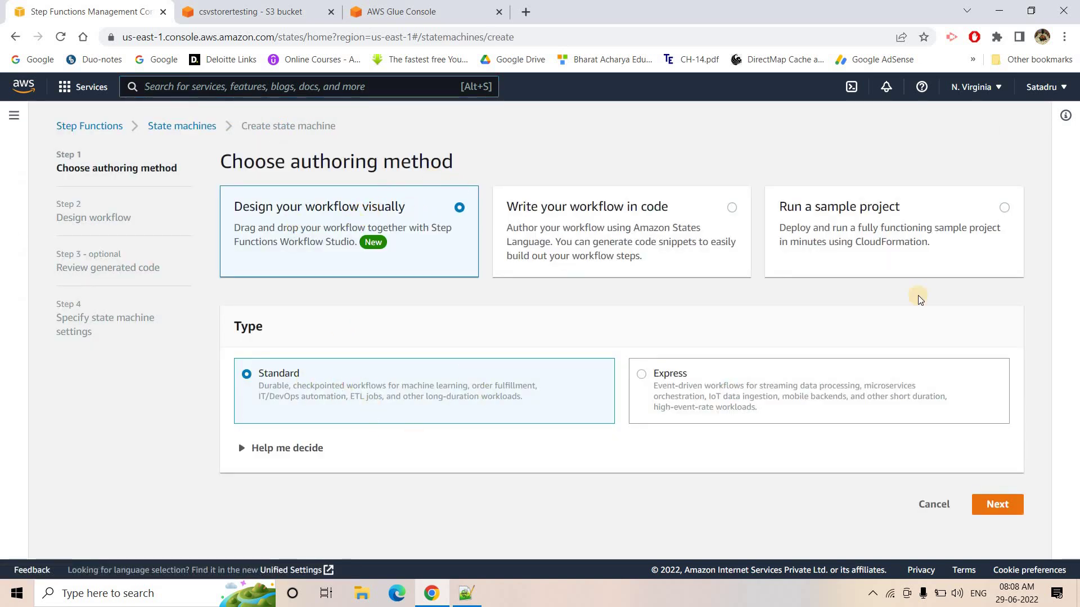
pyautogui.click(995, 504)
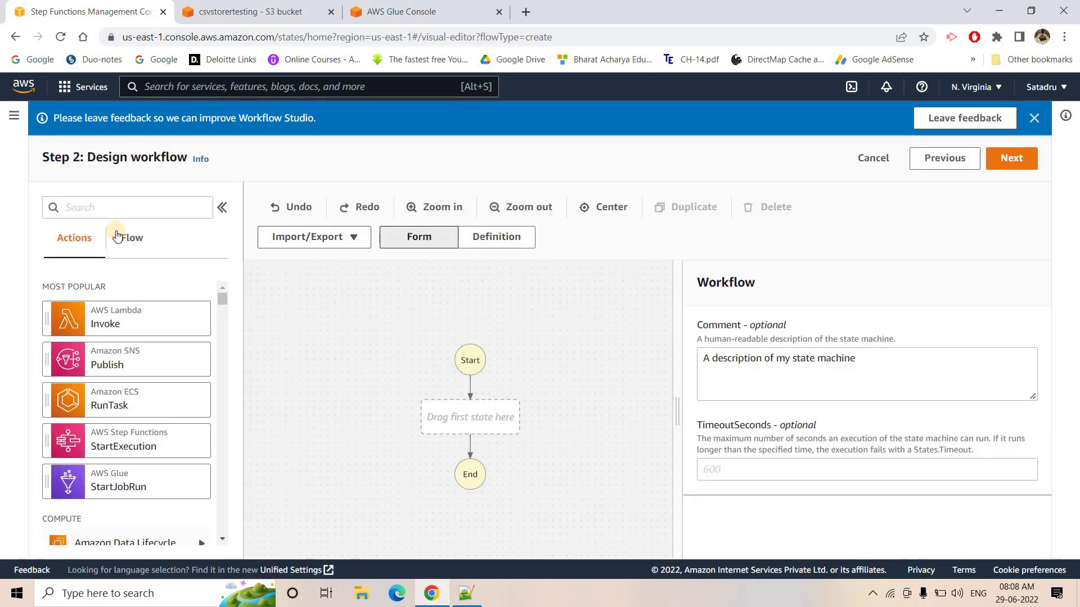
# - Search the workflow actions for Glue and browse the results
pyautogui.click(120, 211)
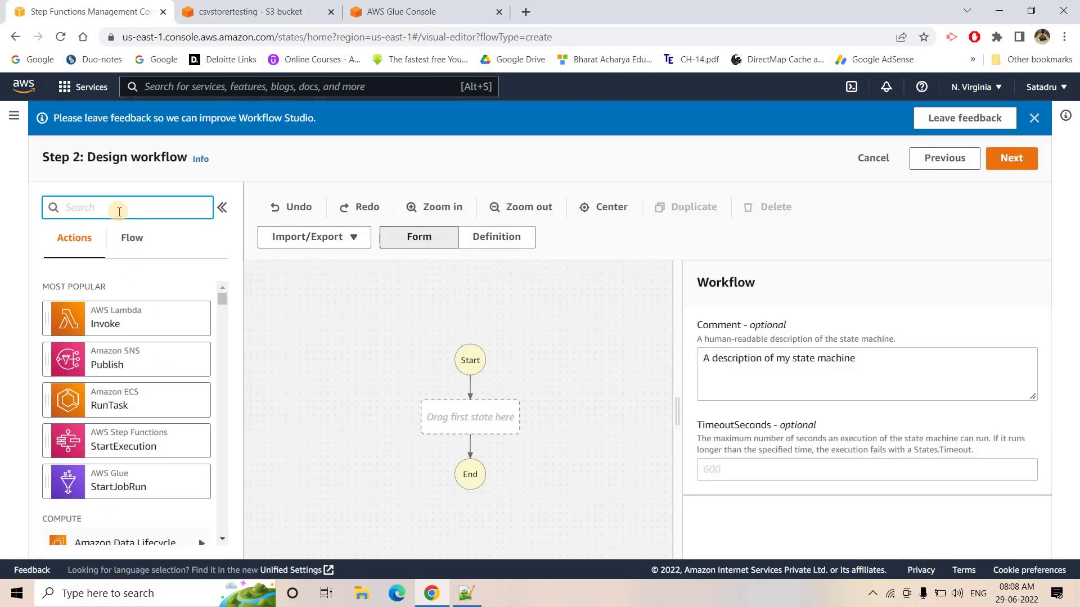
pyautogui.write('Glue')
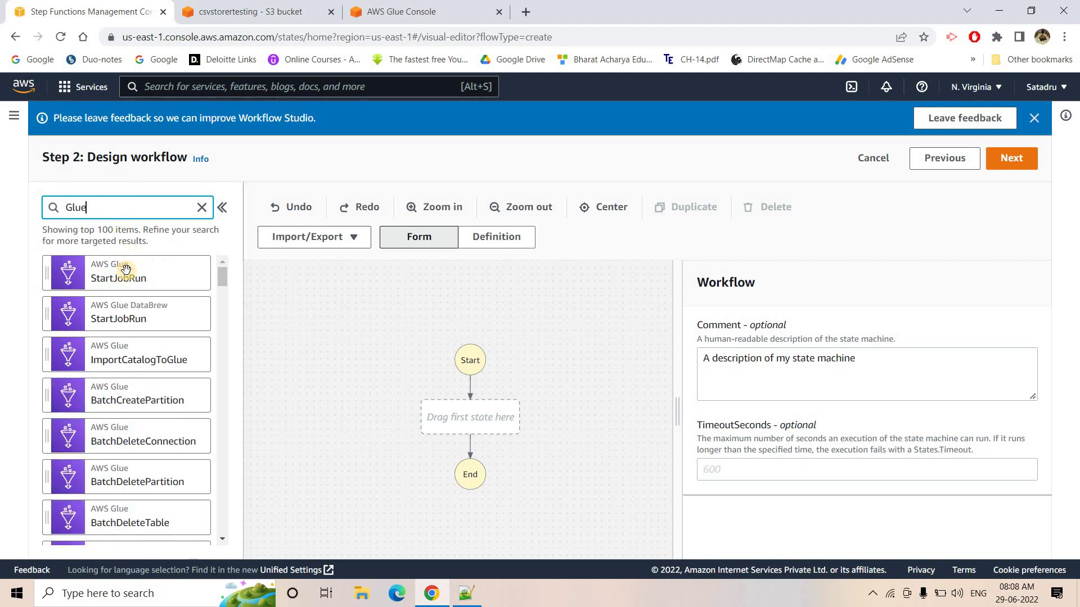
pyautogui.scroll(-1, 139, 447)
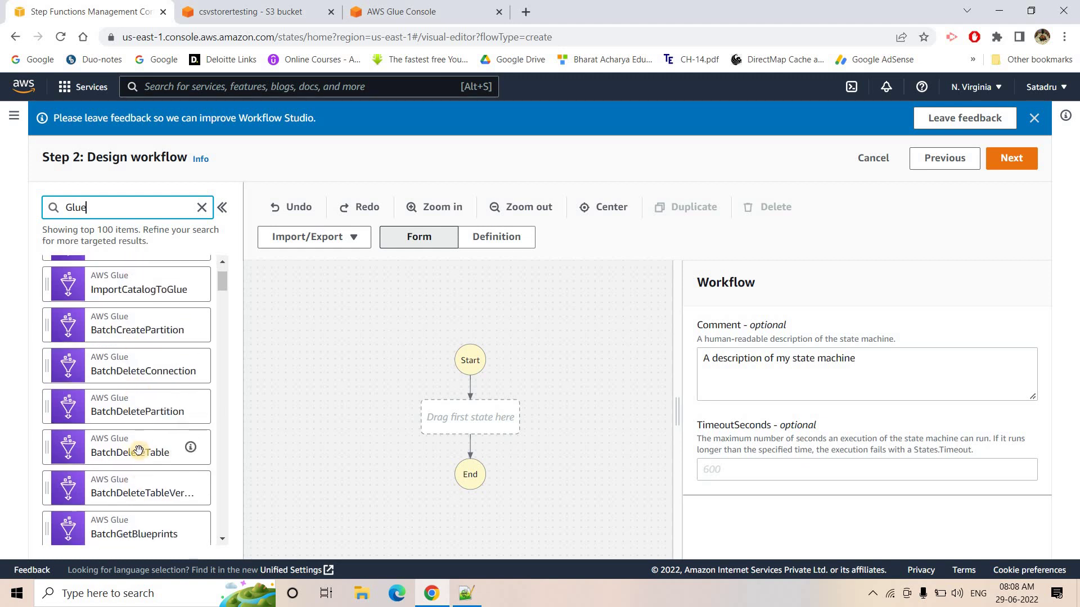
pyautogui.scroll(-3, 137, 444)
pyautogui.scroll(4, 137, 386)
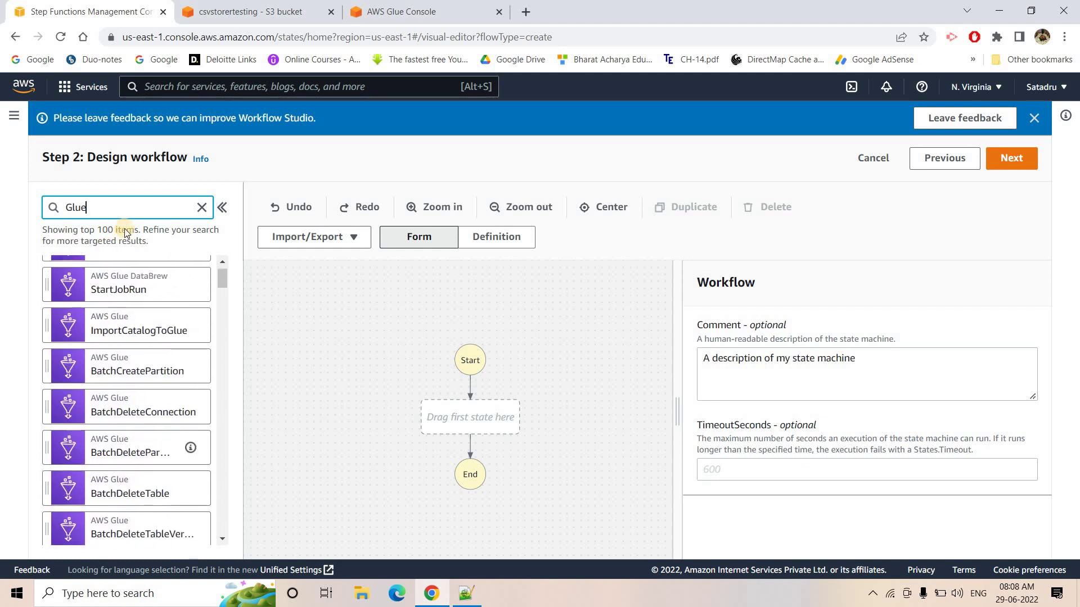
# - Search the actions for StartCr and place AWS Glue StartCrawler as the workflow's first state
pyautogui.hotkey('shift', 'Left')
pyautogui.hotkey('shift', 'Left')
pyautogui.hotkey('shift', 'Left')
pyautogui.hotkey('shift', 'Left')
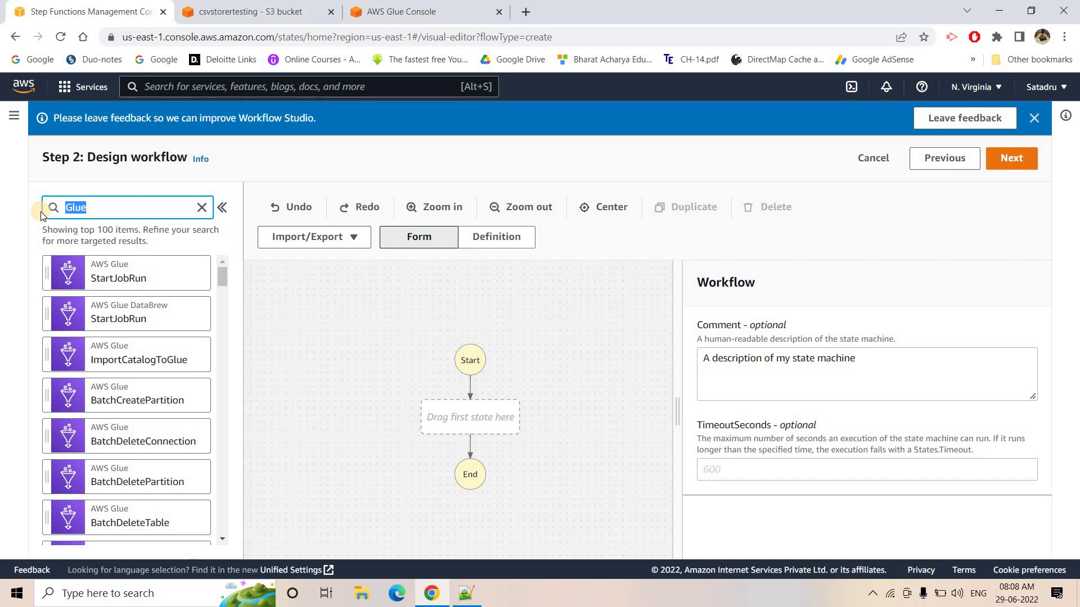
pyautogui.write('Str')
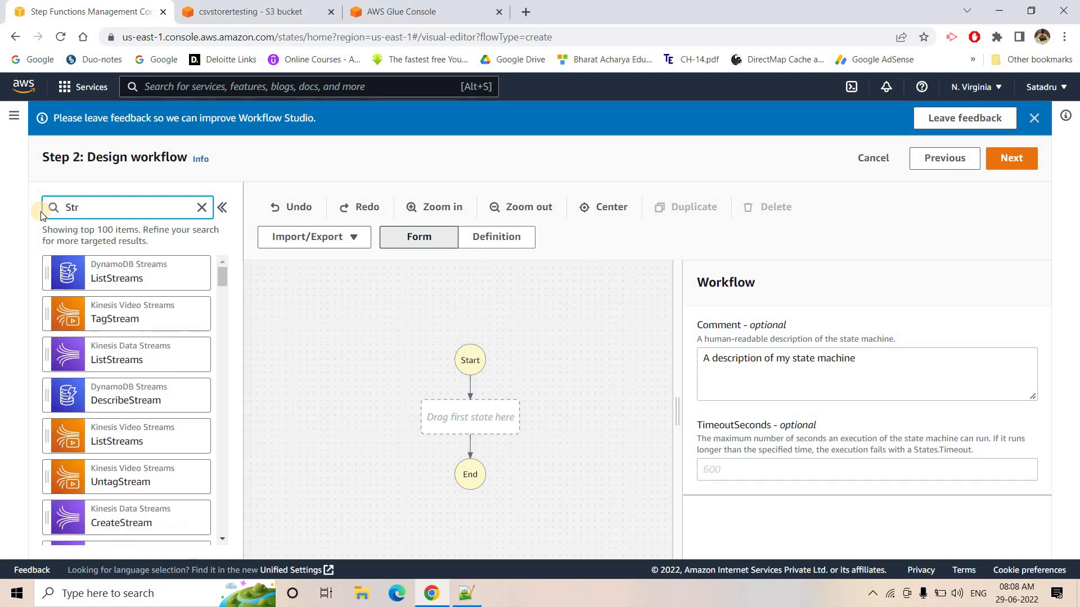
pyautogui.write('rtCr')
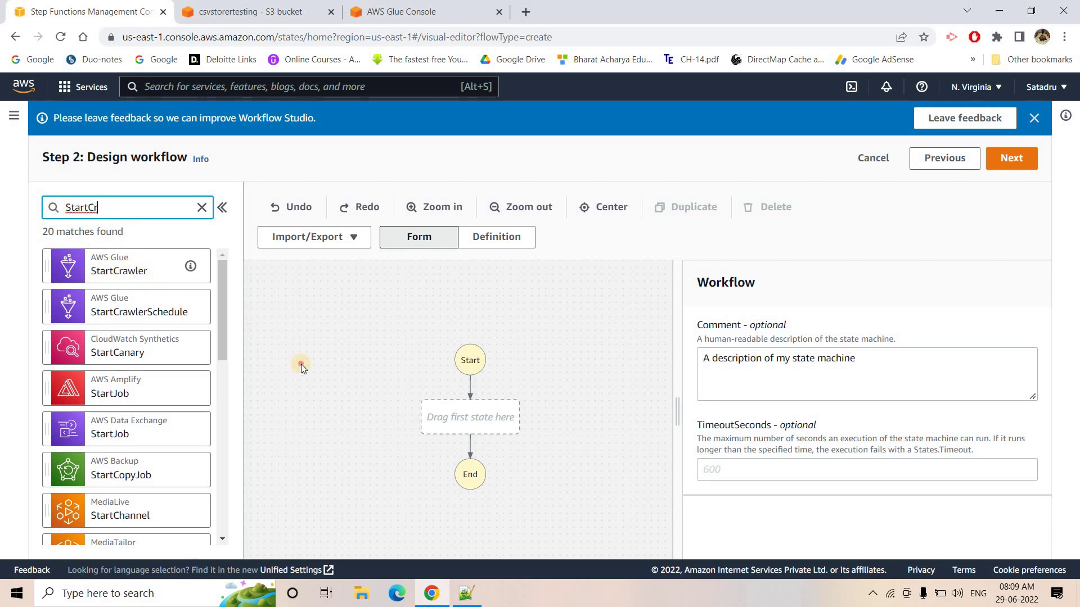
pyautogui.moveTo(302, 363); pyautogui.dragTo(469, 423)
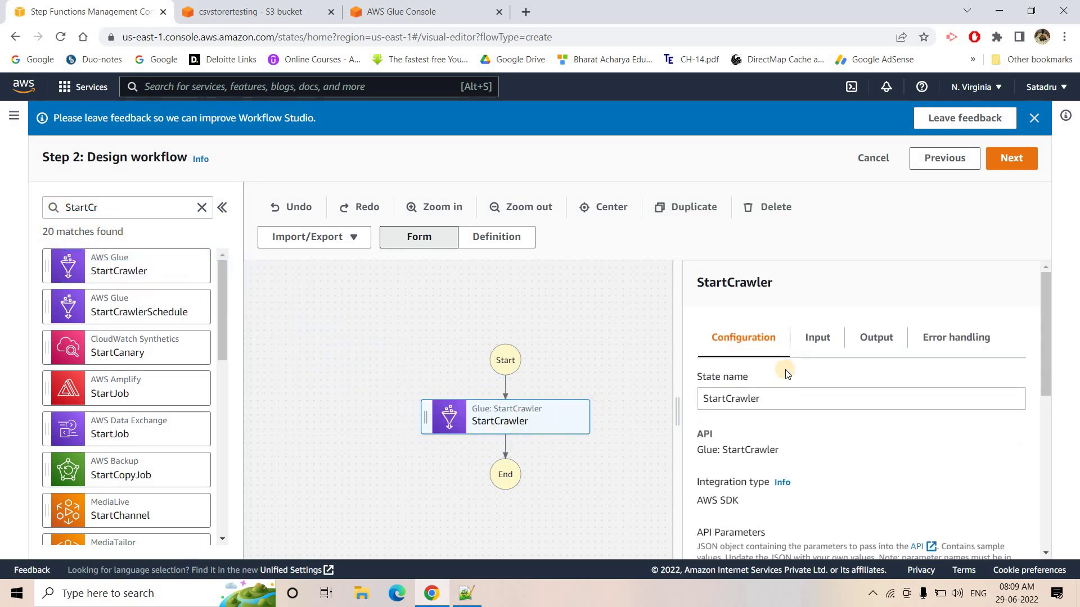
# - Find the Name value in StartCrawler's API parameters and copy the crawler name demotestingcrawler from its details in the AWS Glue console
pyautogui.scroll(-5, 783, 368)
pyautogui.scroll(5, 779, 366)
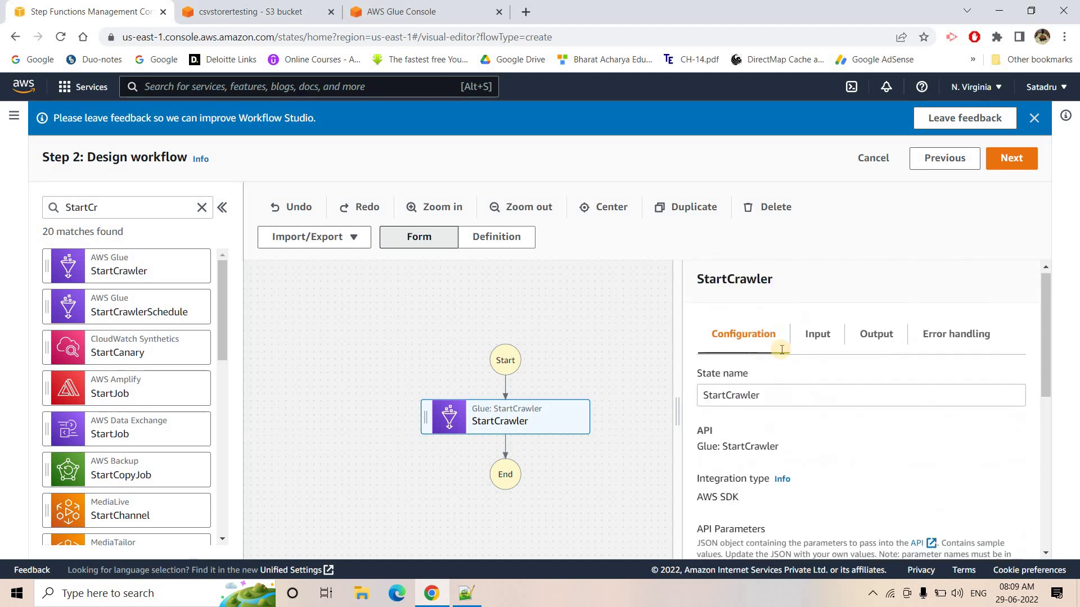
pyautogui.scroll(-3, 781, 349)
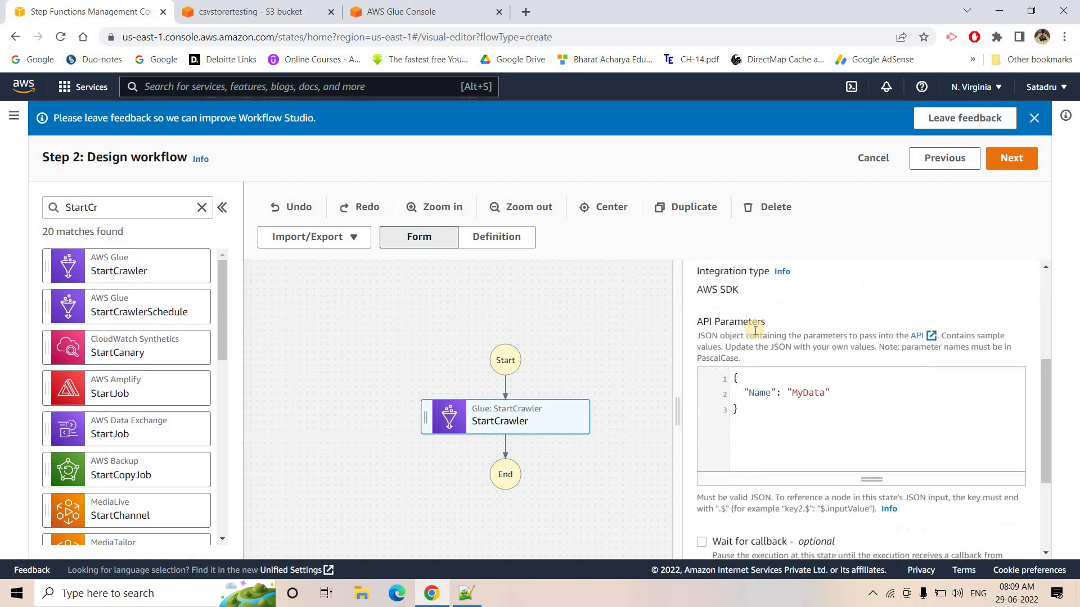
pyautogui.doubleClick(803, 392)
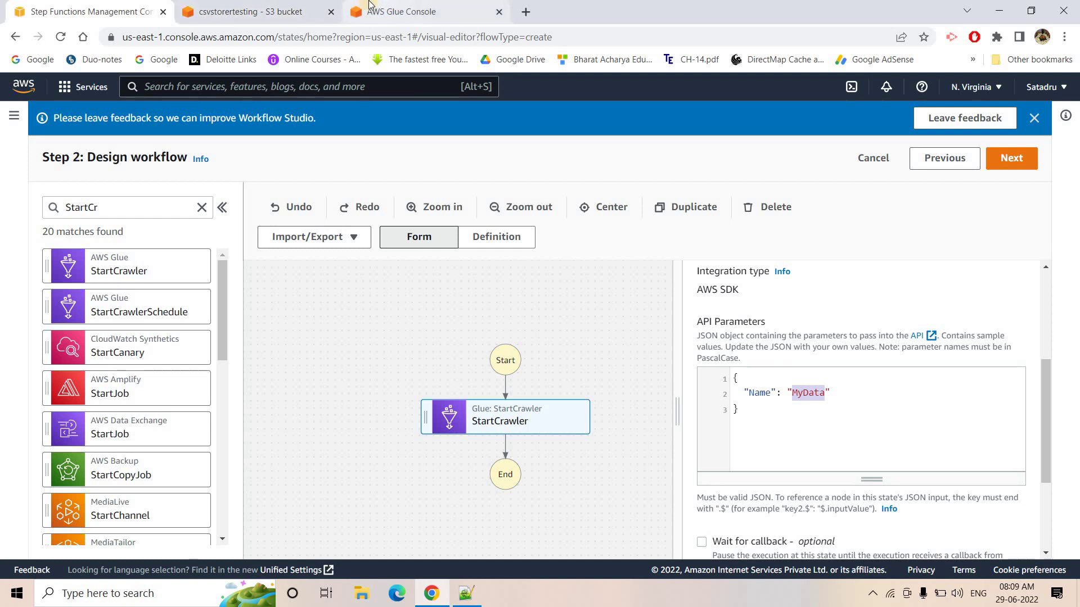
pyautogui.click(369, 9)
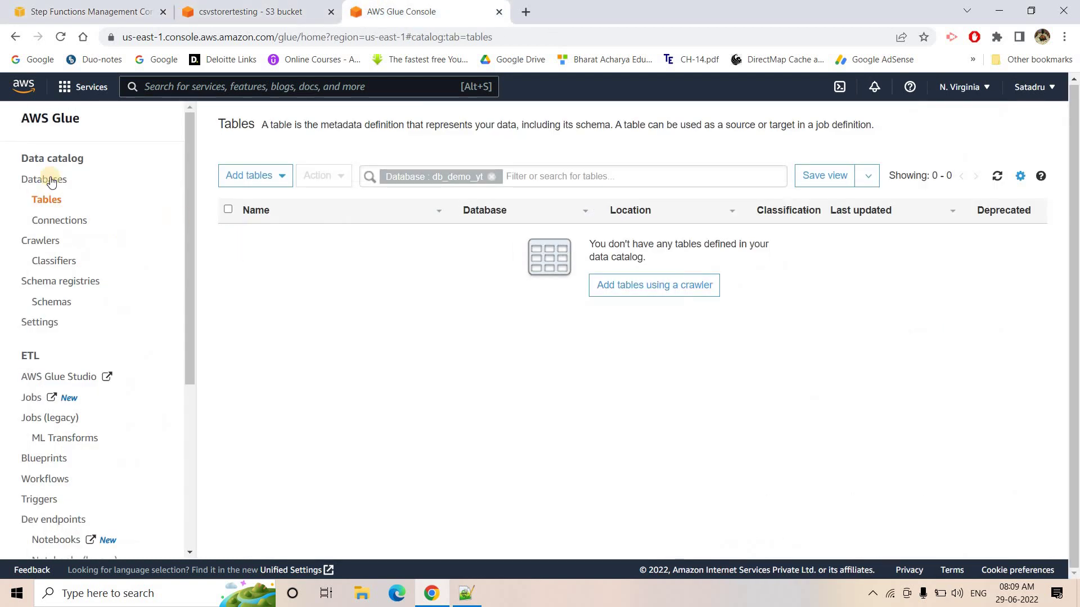
pyautogui.click(40, 241)
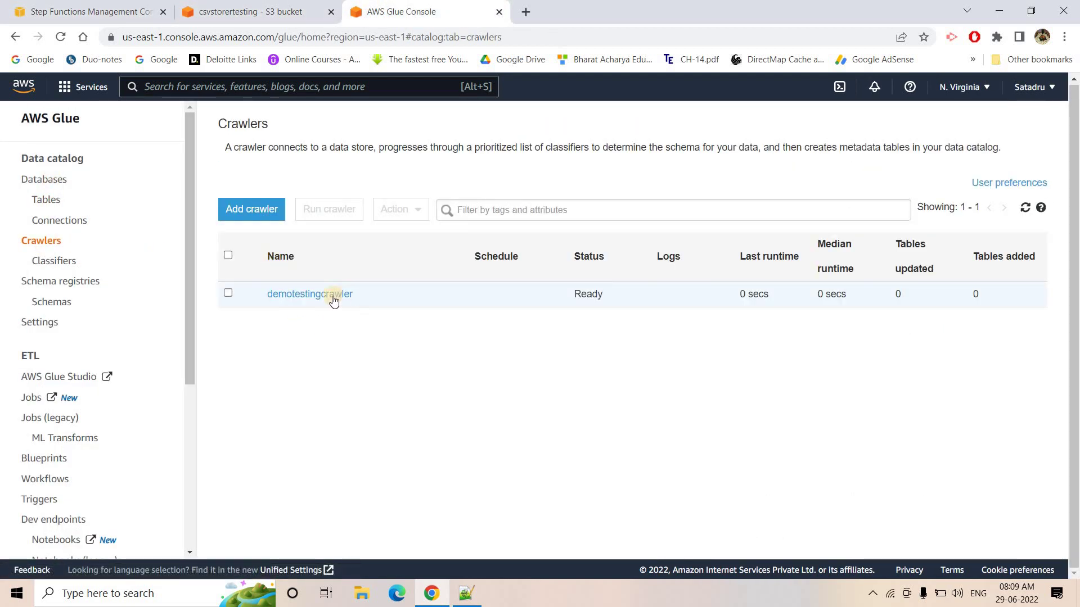
pyautogui.click(324, 295)
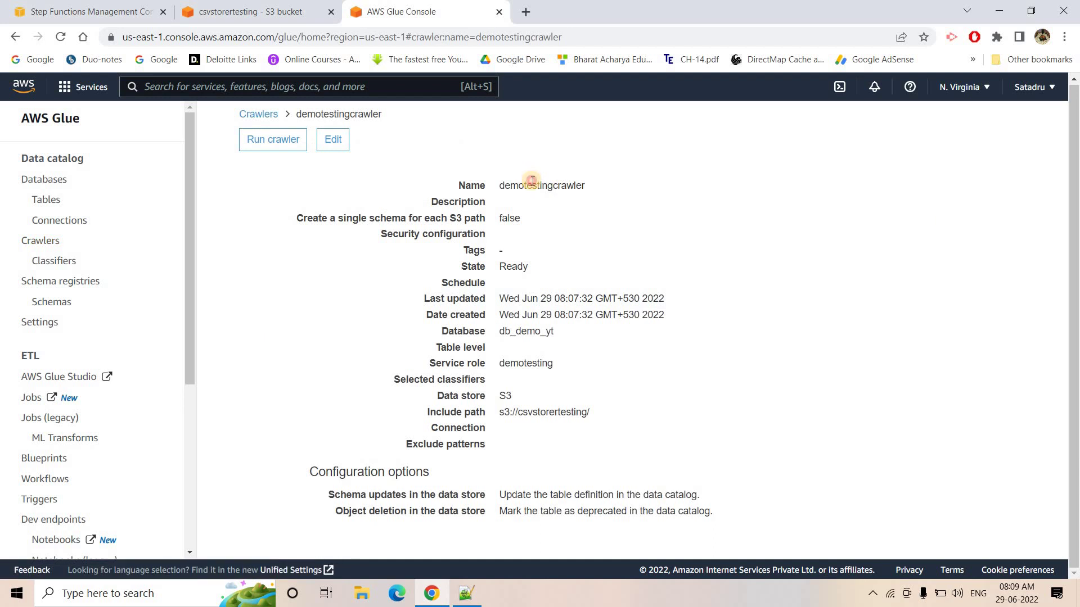
pyautogui.doubleClick(532, 181)
pyautogui.hotkey('ctrl', 'c')
# - Return to the workflow design and set the Name value in StartCrawler's API parameters to demotestingcrawler
pyautogui.click(224, 7)
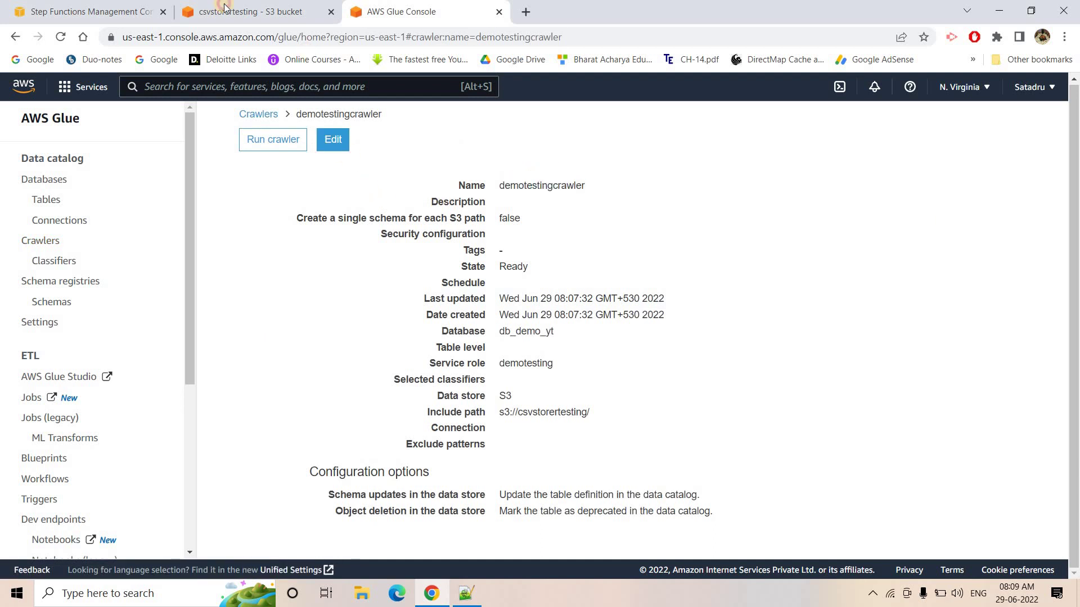
pyautogui.hotkey('ctrl', 'shift', 'Tab')
pyautogui.doubleClick(807, 394)
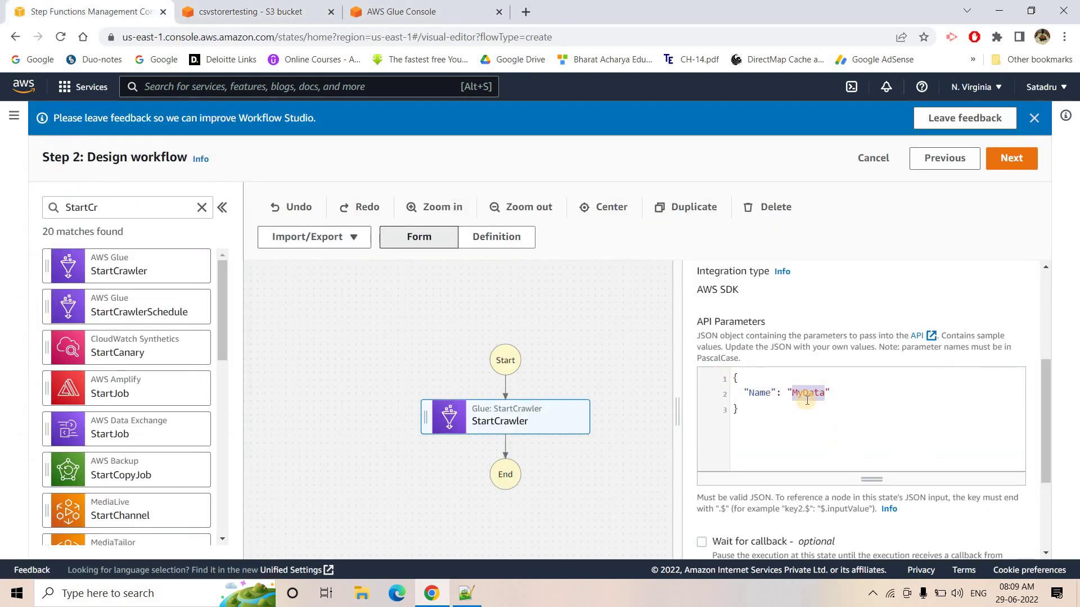
pyautogui.hotkey('ctrl', 'v')
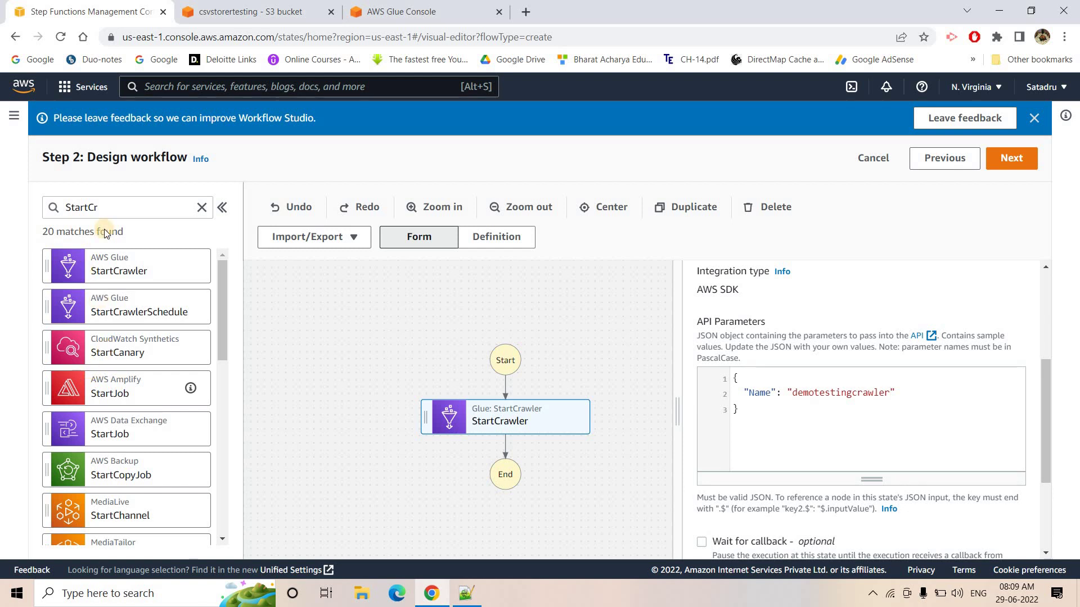
# - Check the Crawlers list in the AWS Glue console and return to the Step Functions workflow design
pyautogui.click(32, 208)
pyautogui.hotkey('ctrl', 'a')
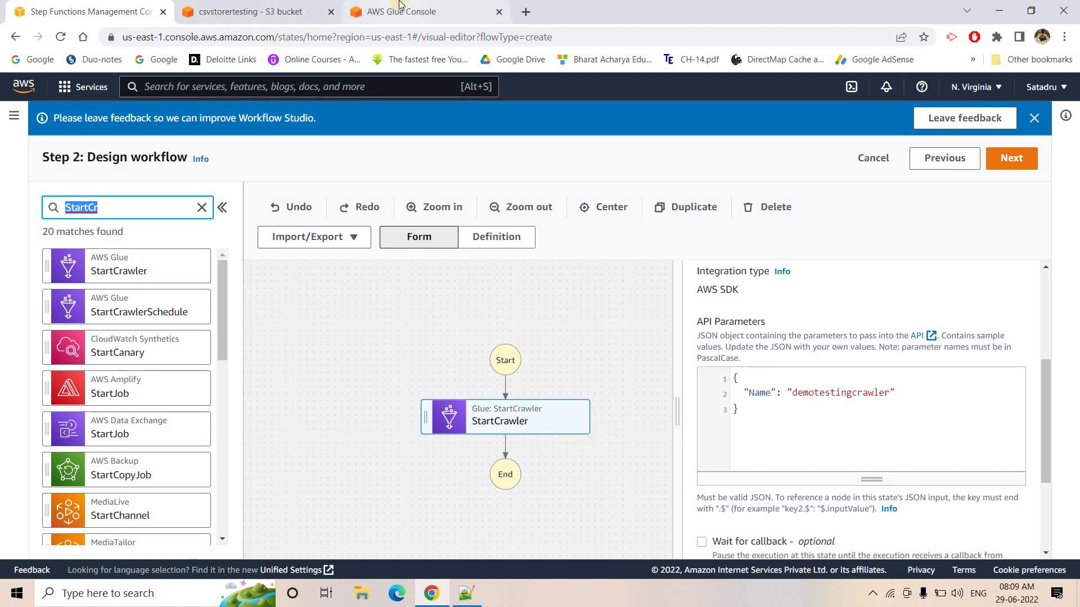
pyautogui.click(422, 11)
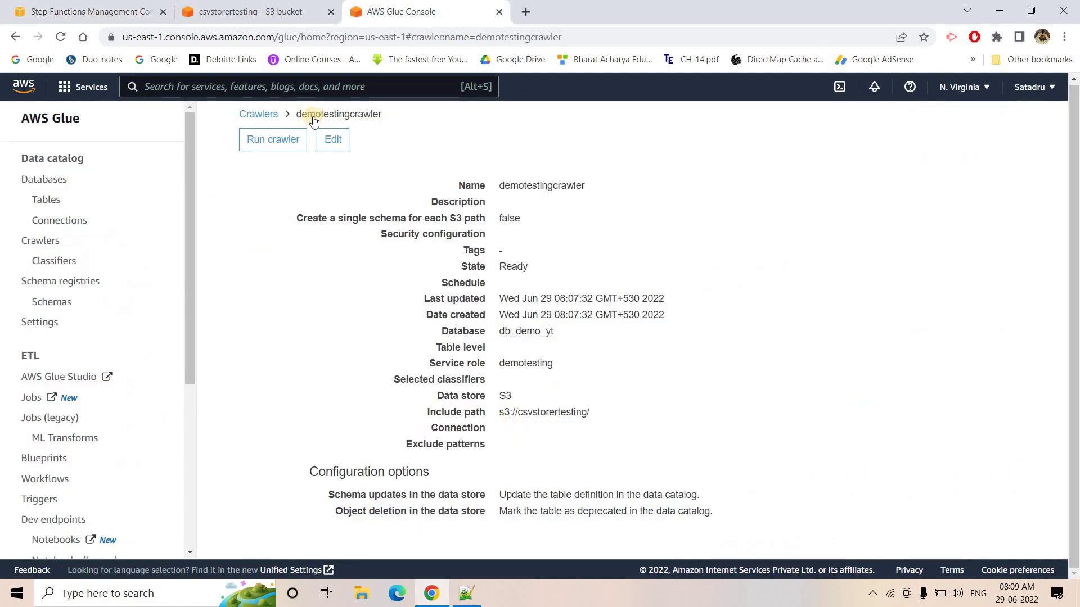
pyautogui.click(264, 113)
pyautogui.click(44, 8)
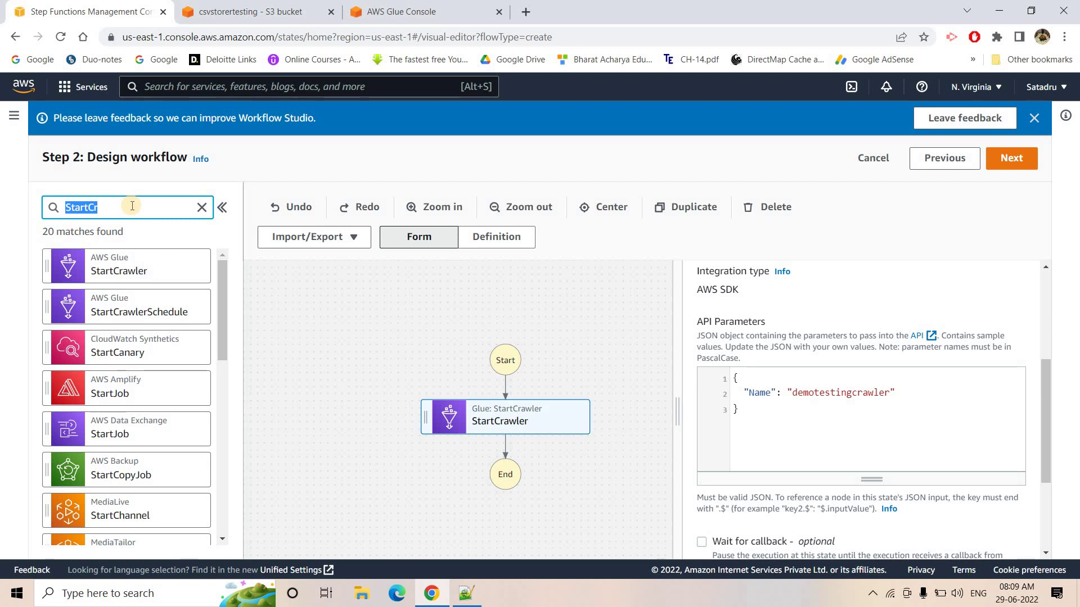
# - Search the actions for GetCra, place AWS Glue GetCrawler between StartCrawler and End, and center the workflow graph
pyautogui.press('BackSpace')
pyautogui.write('G')
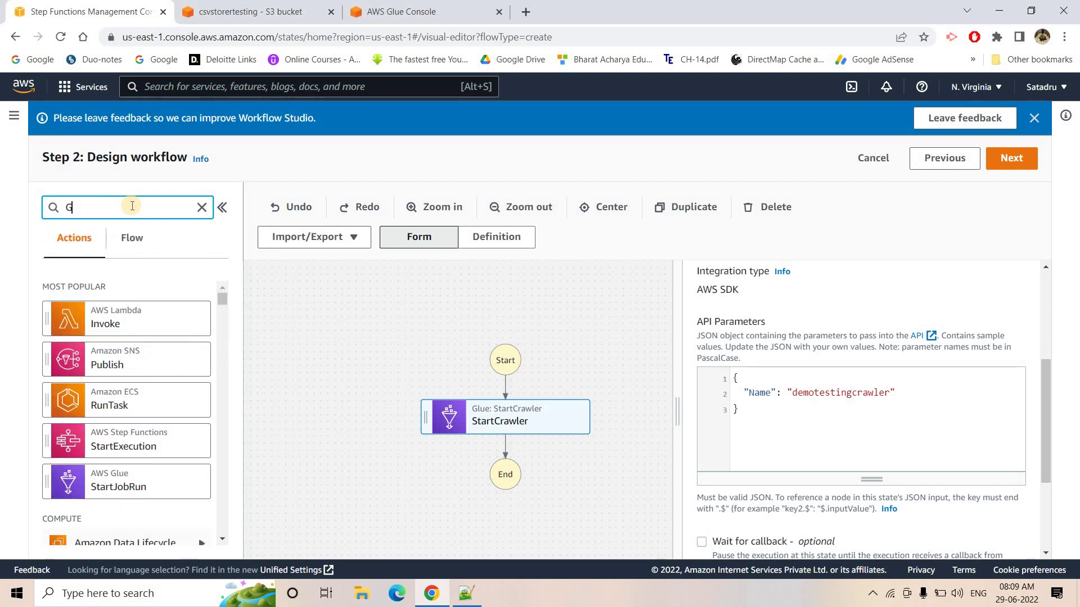
pyautogui.write('et')
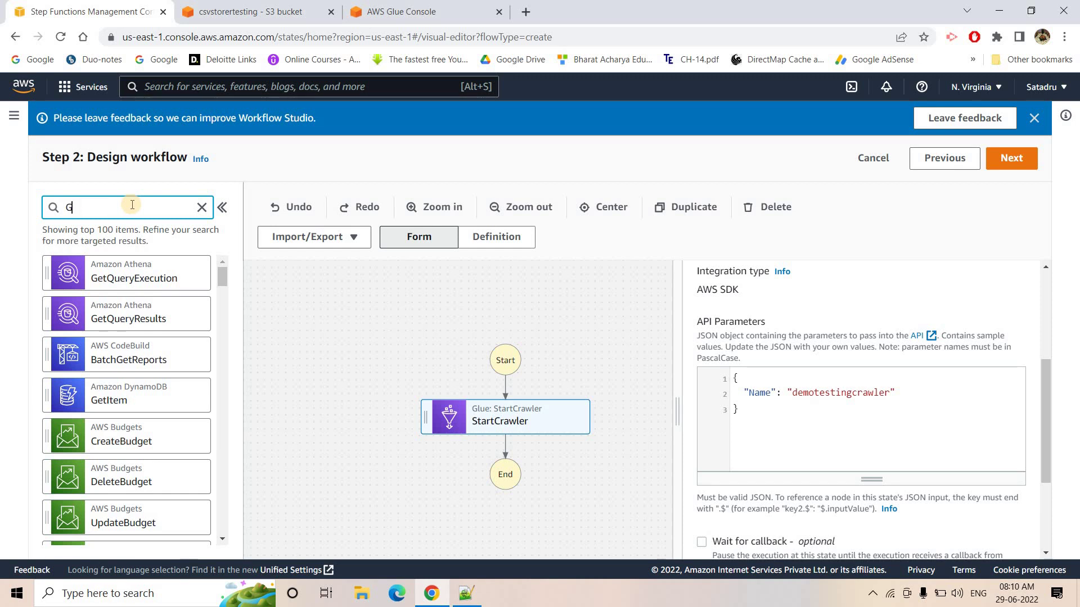
pyautogui.press('BackSpace')
pyautogui.write('GetC')
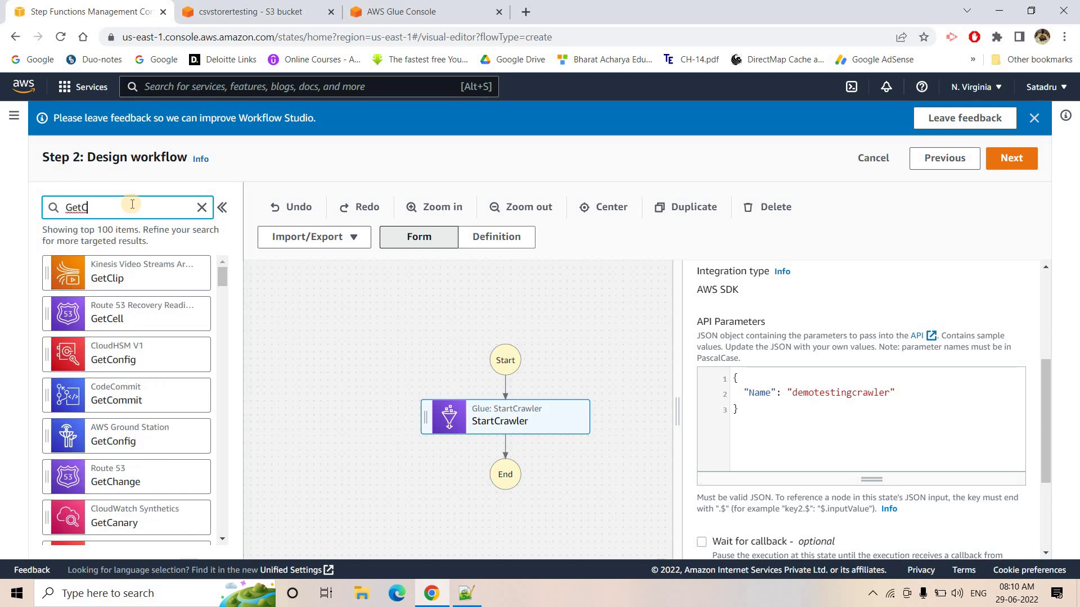
pyautogui.write('ra')
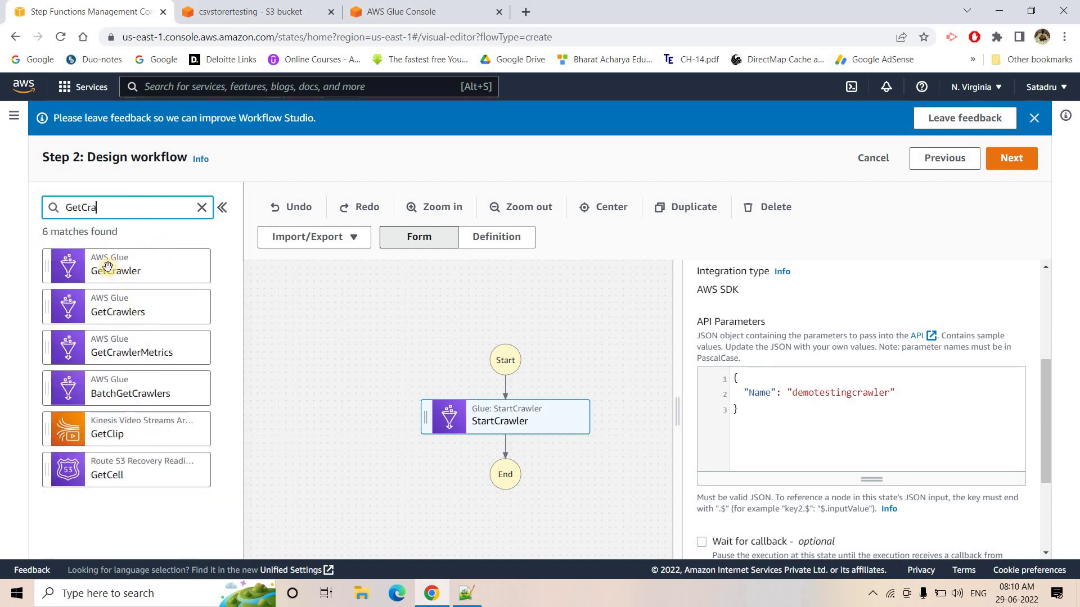
pyautogui.moveTo(144, 292); pyautogui.dragTo(526, 493)
pyautogui.scroll(-2, 549, 265)
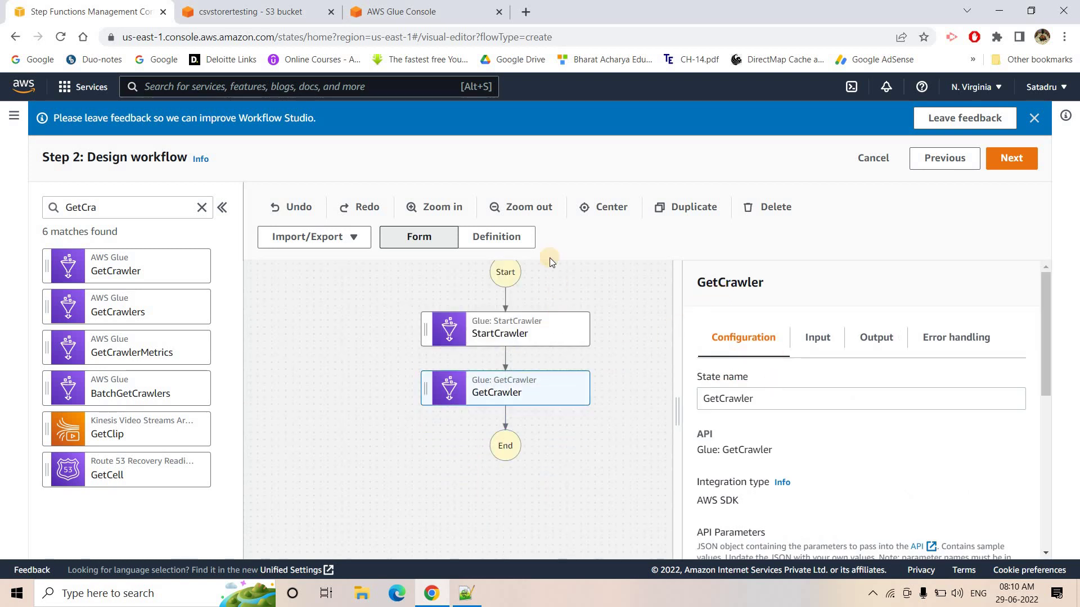
pyautogui.click(594, 215)
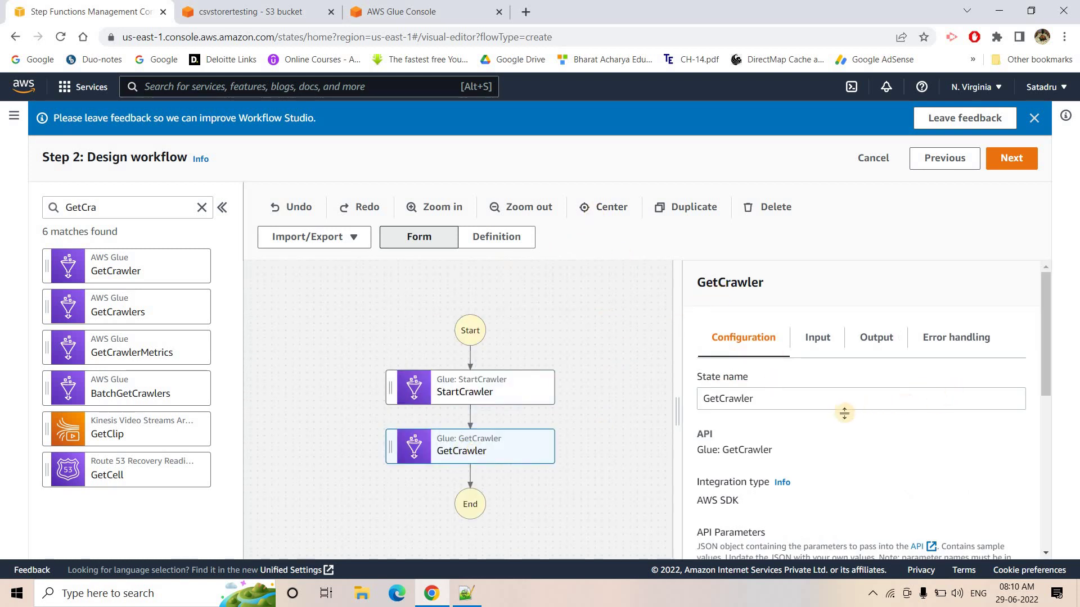
# - Copy StartCrawler's API parameters into GetCrawler so that its Name value is demotestingcrawler
pyautogui.scroll(-5, 843, 412)
pyautogui.click(499, 394)
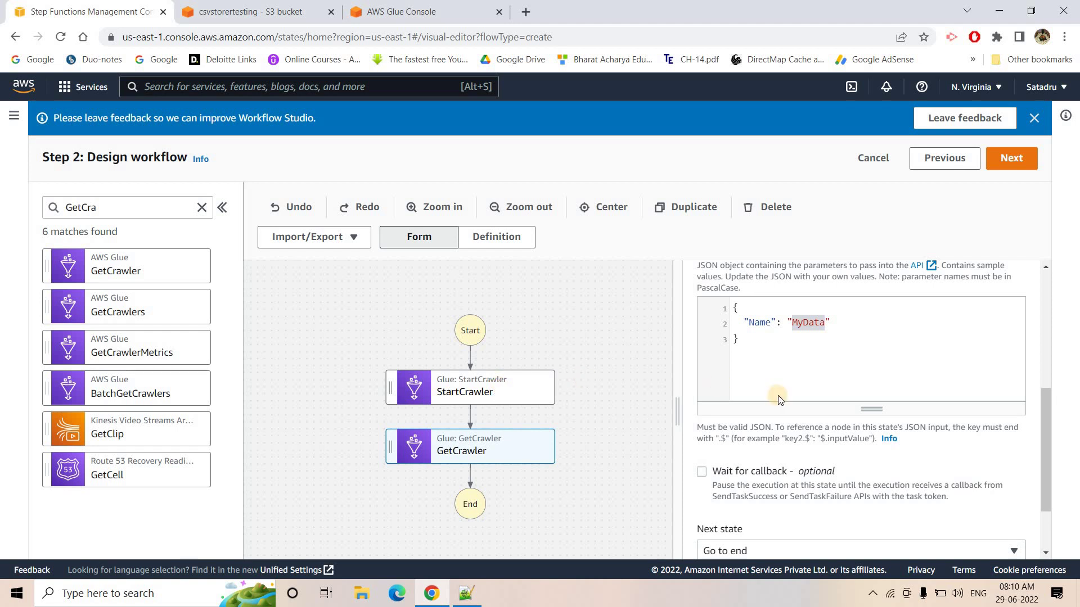
pyautogui.scroll(2, 776, 384)
pyautogui.hotkey('ctrl', 'a')
pyautogui.hotkey('ctrl', 'c')
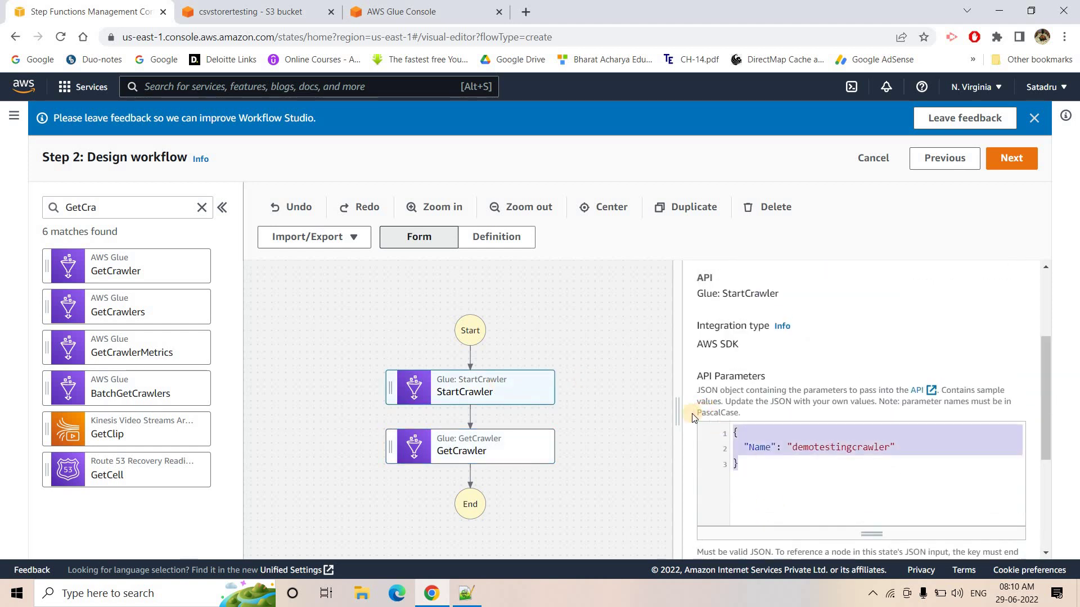
pyautogui.click(549, 444)
pyautogui.scroll(-2, 693, 332)
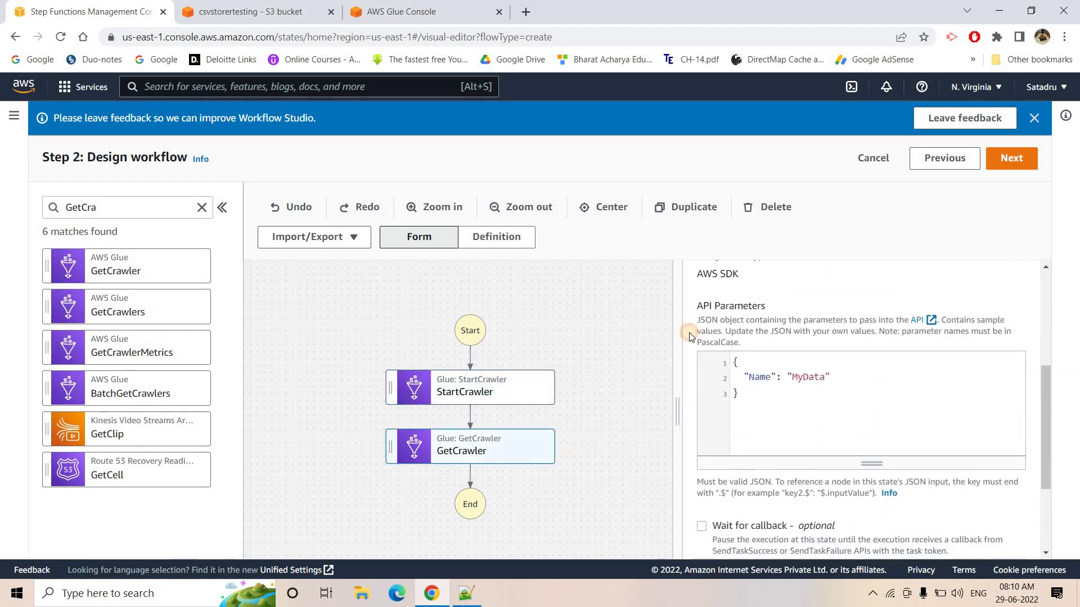
pyautogui.hotkey('ctrl', 'v')
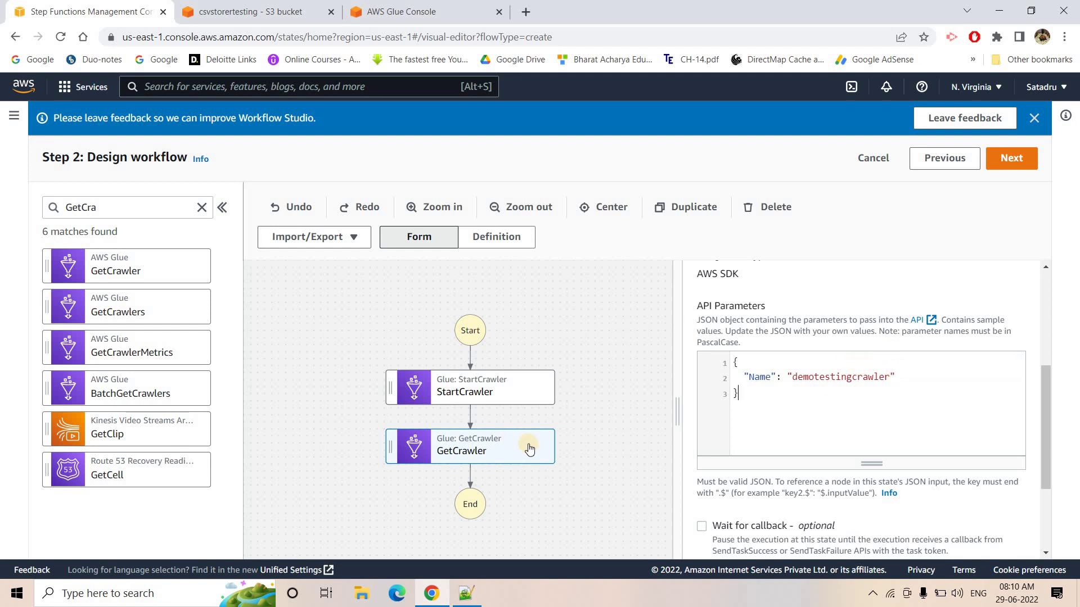
# - Accept the workflow design and the generated code, and try to create the state machine with the default settings
pyautogui.click(1011, 159)
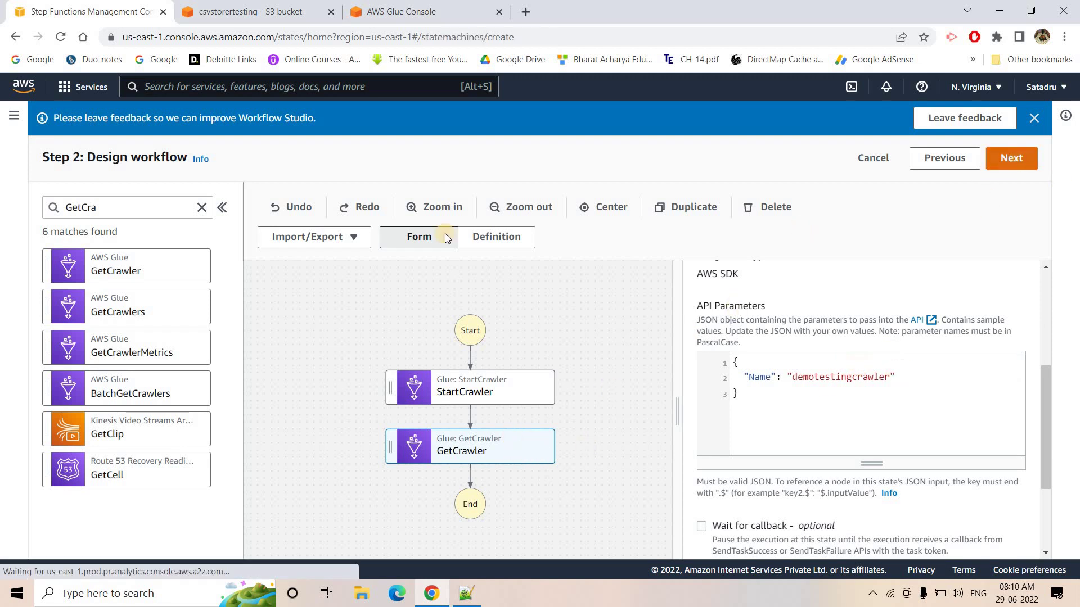
pyautogui.scroll(-2, 981, 481)
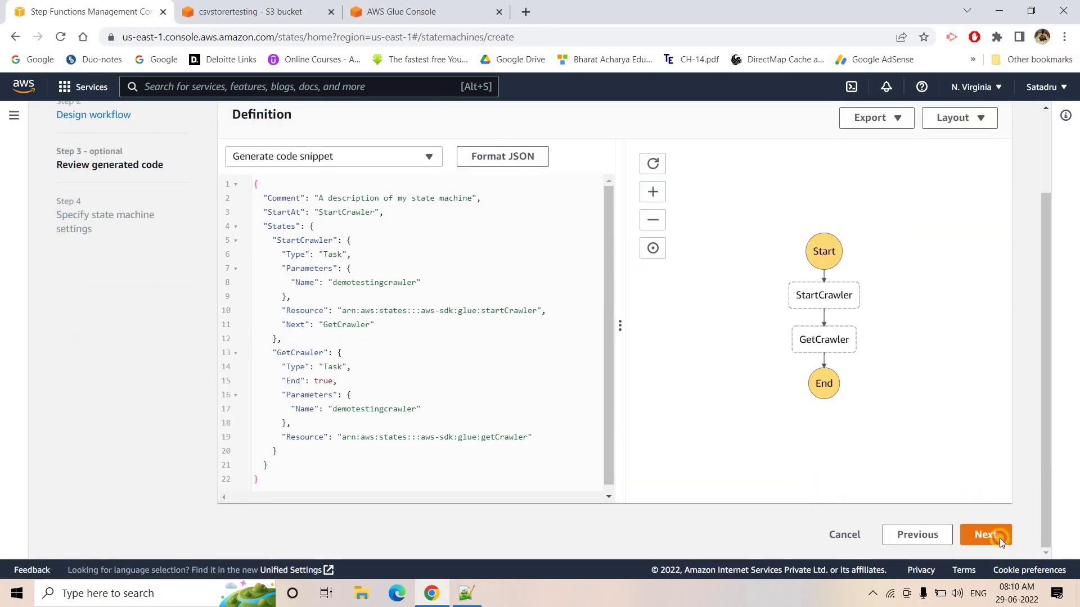
pyautogui.click(993, 535)
pyautogui.scroll(-10, 947, 495)
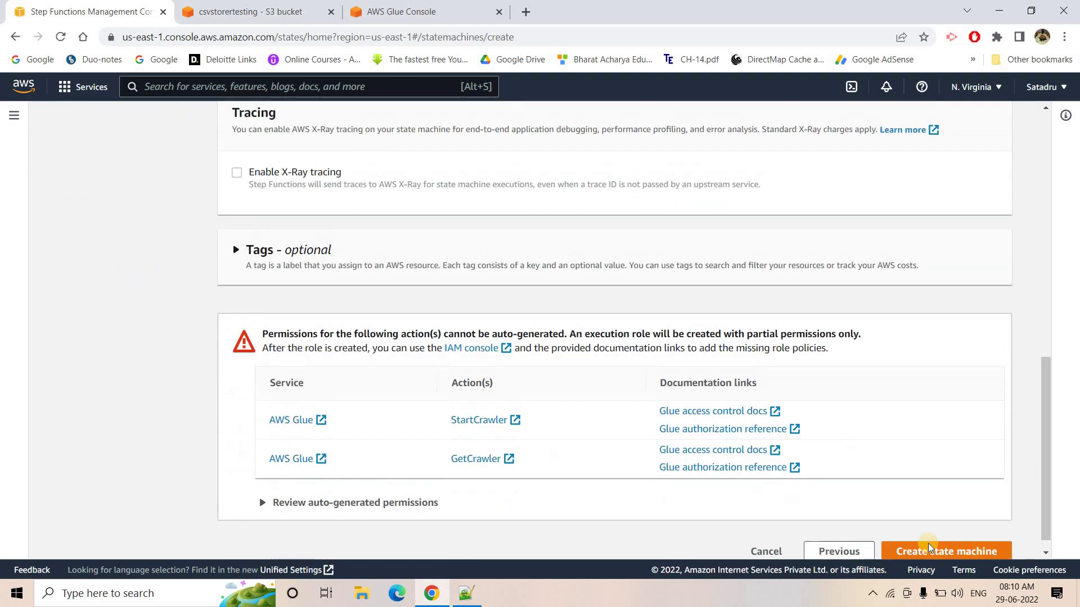
pyautogui.scroll(1, 933, 541)
pyautogui.scroll(-2, 955, 540)
pyautogui.click(954, 535)
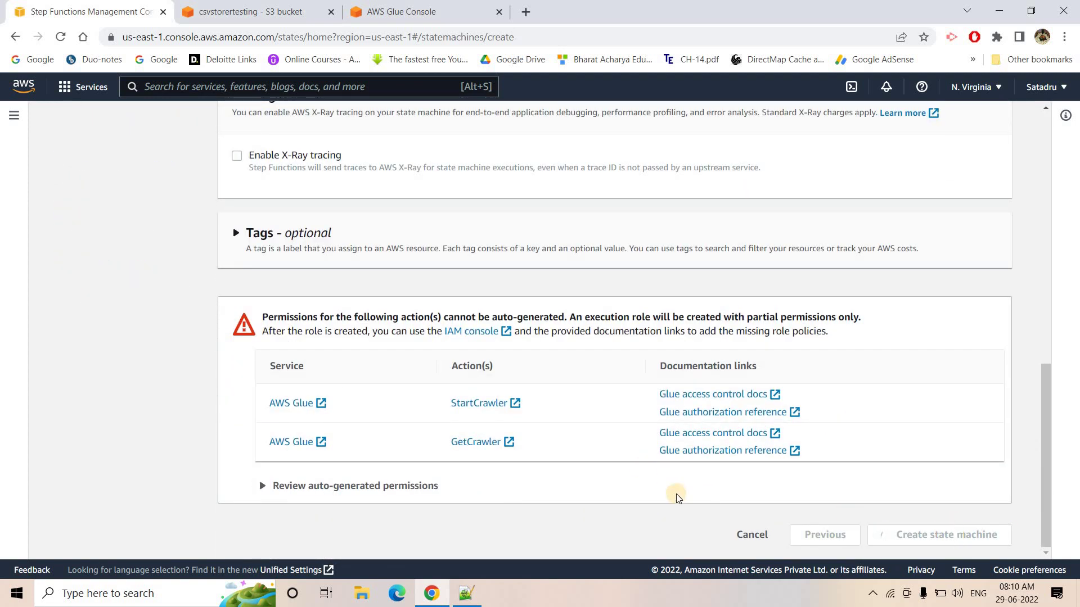
# - Rename the state machine as glue_orch_demo and create it with the existing StepFunctions-MyStateMachine role
pyautogui.scroll(12, 451, 410)
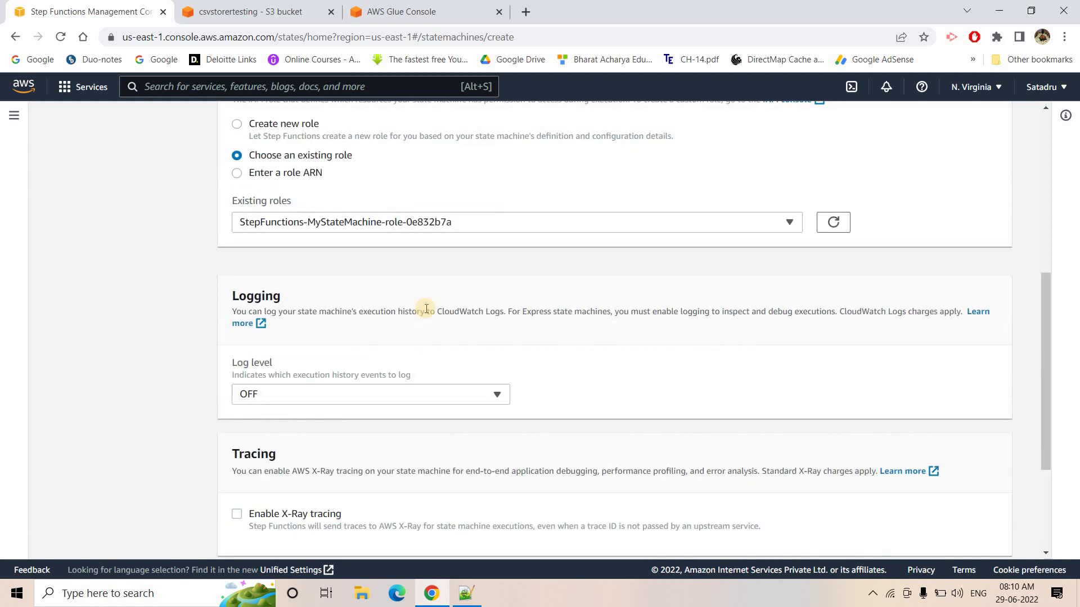
pyautogui.click(351, 323)
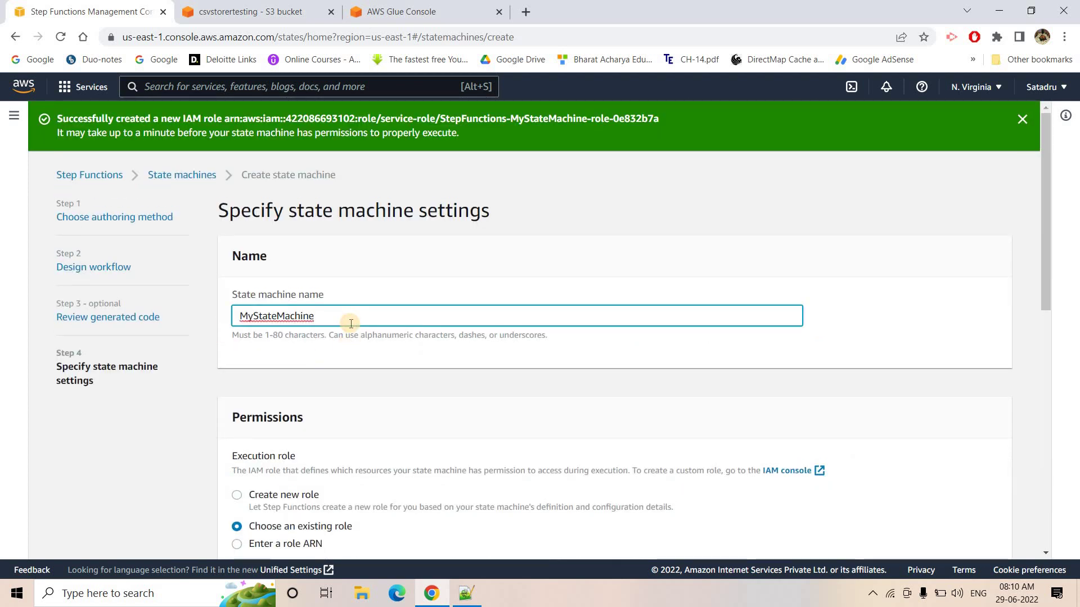
pyautogui.press('BackSpace')
pyautogui.press('BackSpace')
pyautogui.press('BackSpace')
pyautogui.press('BackSpace')
pyautogui.press('BackSpace')
pyautogui.press('BackSpace')
pyautogui.press('BackSpace')
pyautogui.press('BackSpace')
pyautogui.press('BackSpace')
pyautogui.press('BackSpace')
pyautogui.press('BackSpace')
pyautogui.write('glue_orch_demo')
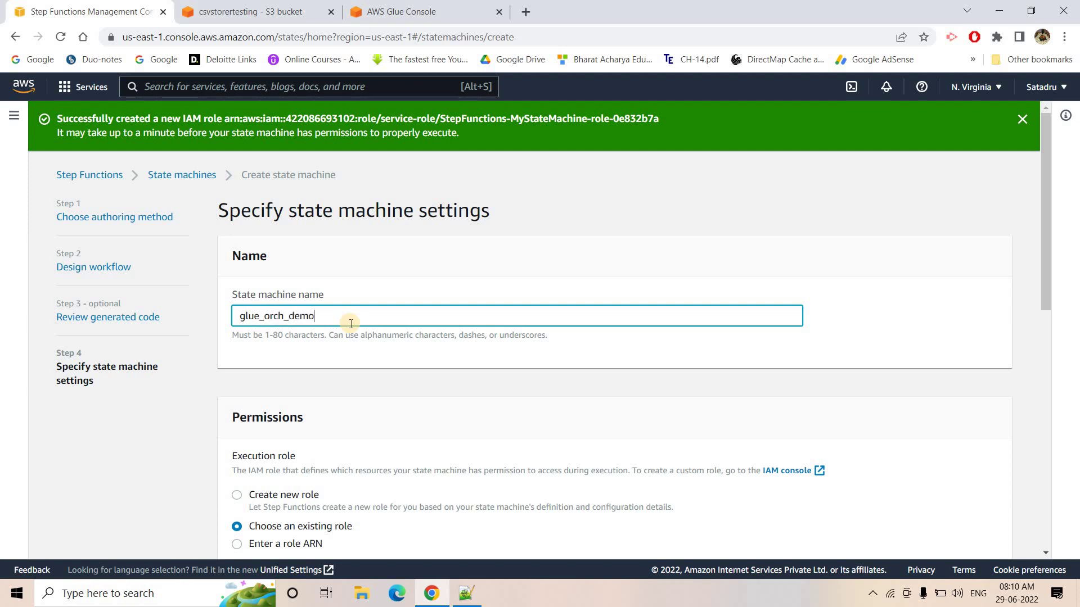
pyautogui.scroll(-10, 841, 525)
pyautogui.click(979, 535)
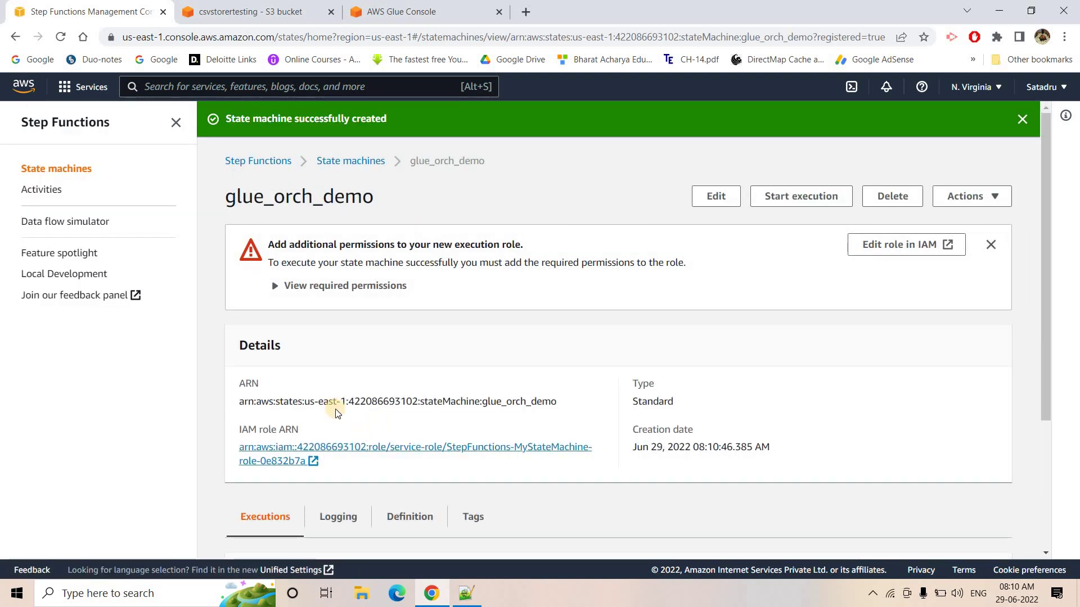
# - Open the state machine's execution role in IAM, filter the policies by Glue and attach AWSGlueServiceRole to the role
pyautogui.click(336, 447)
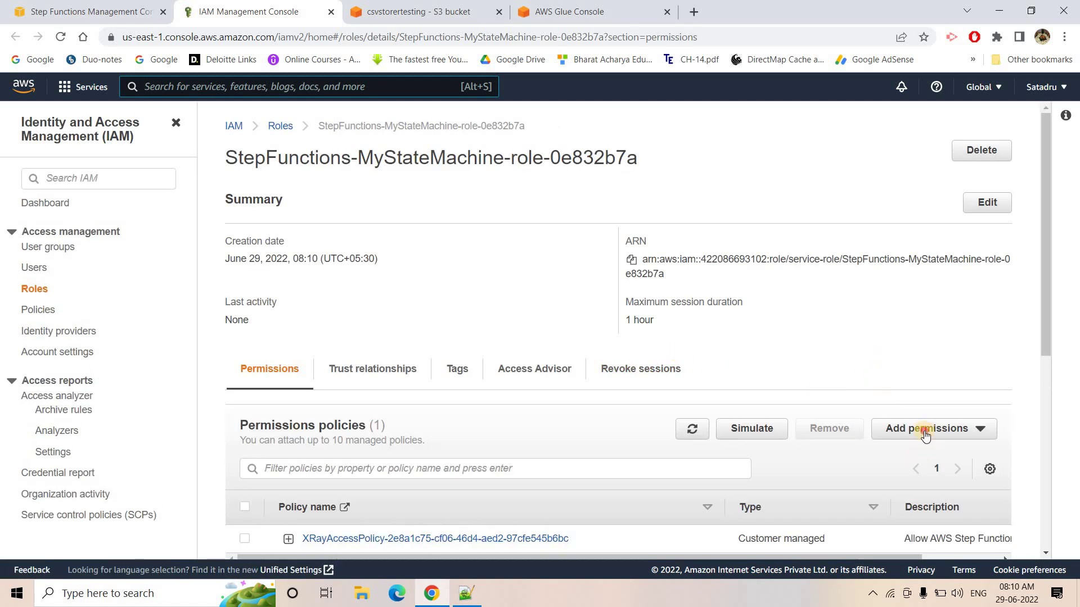
pyautogui.click(923, 428)
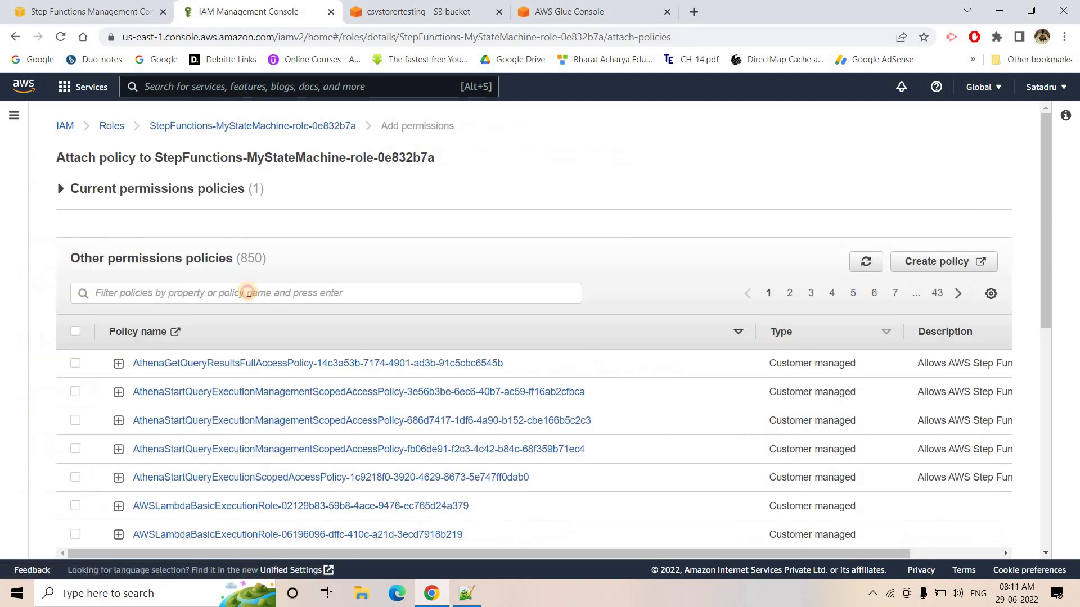
pyautogui.click(248, 293)
pyautogui.write('Glue')
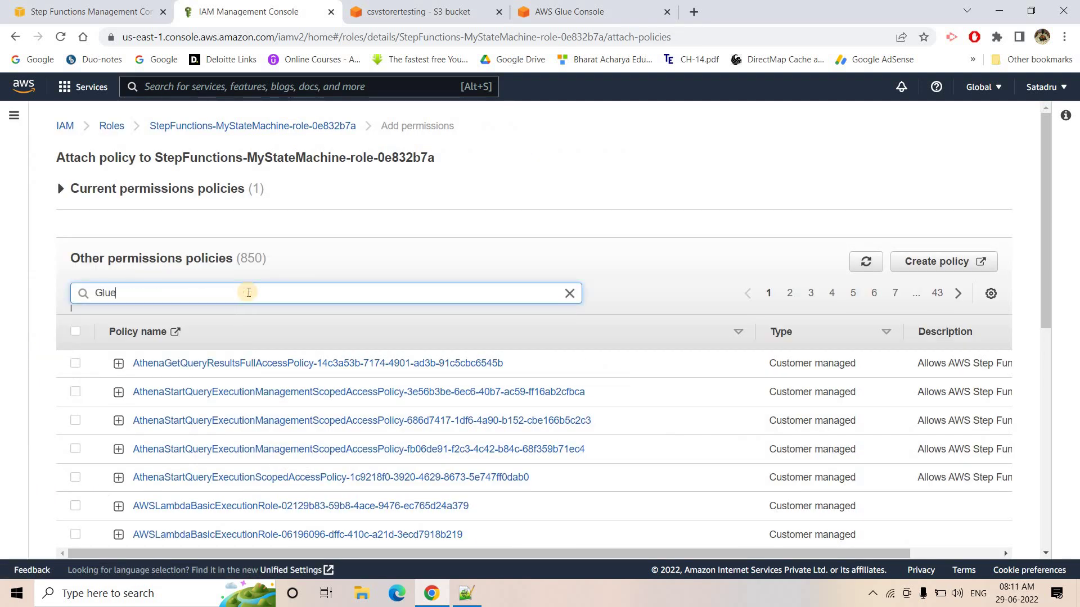
pyautogui.press('Return')
pyautogui.click(75, 419)
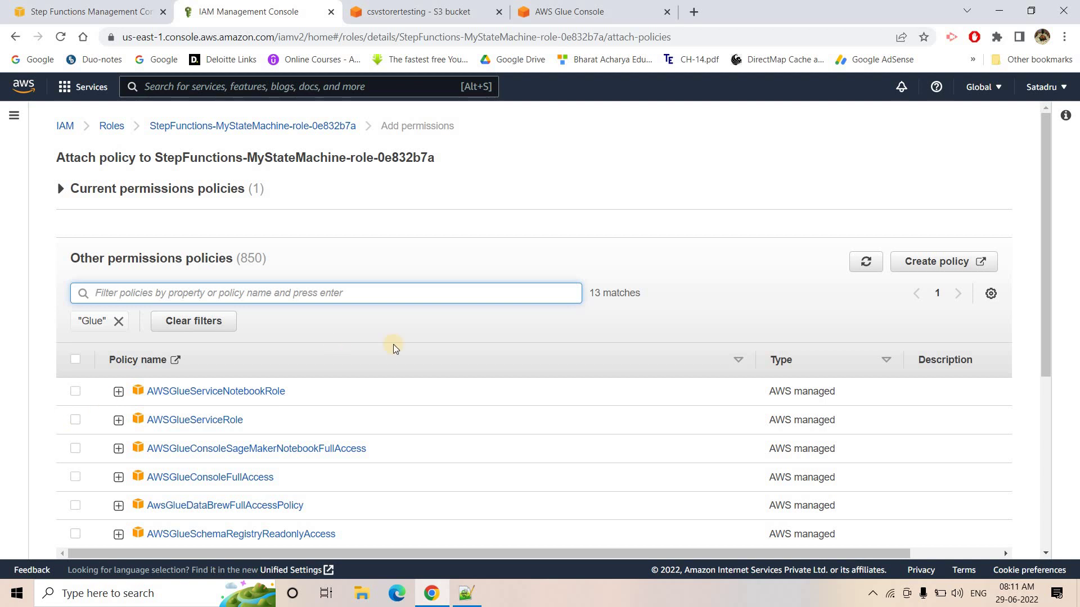
pyautogui.scroll(-5, 718, 362)
pyautogui.click(995, 527)
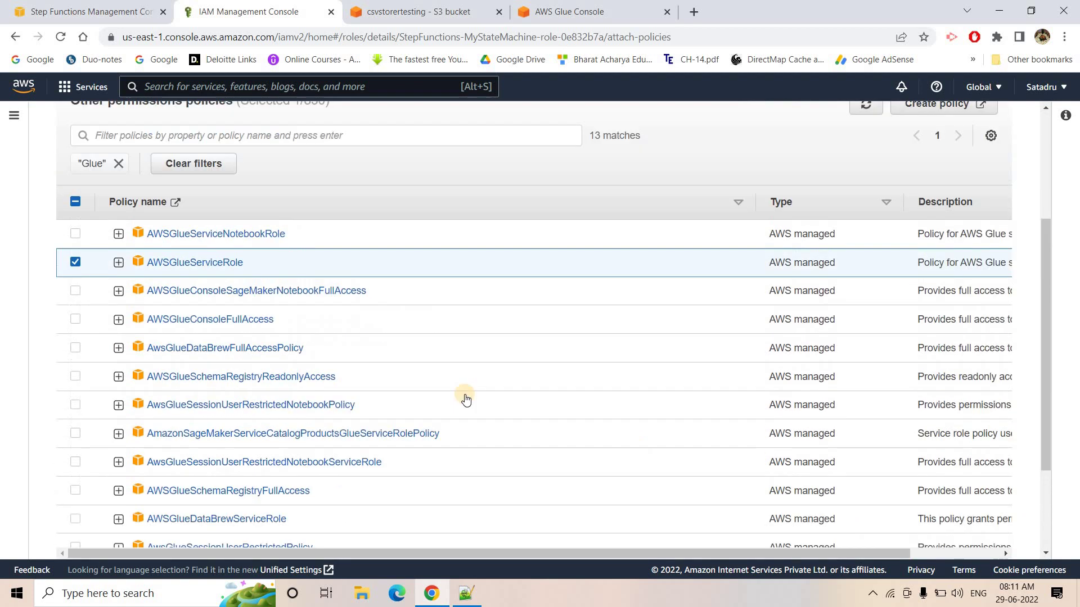
pyautogui.scroll(-6, 307, 243)
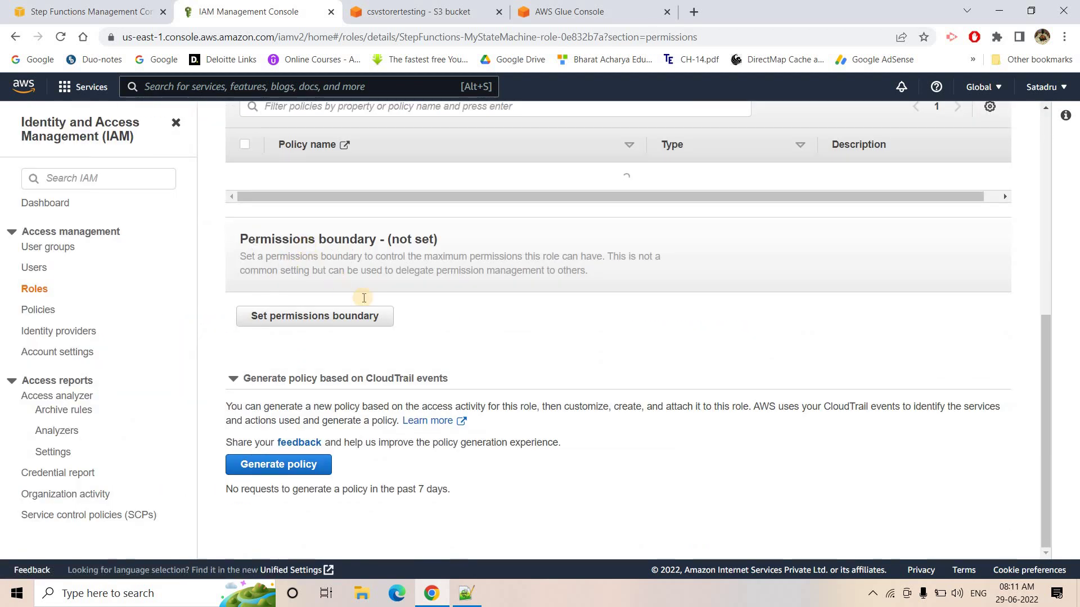
pyautogui.scroll(3, 394, 312)
# - Return to the glue_orch_demo state machine and start an execution with the default name and input
pyautogui.hotkey('ctrl', 'shift', 'Tab')
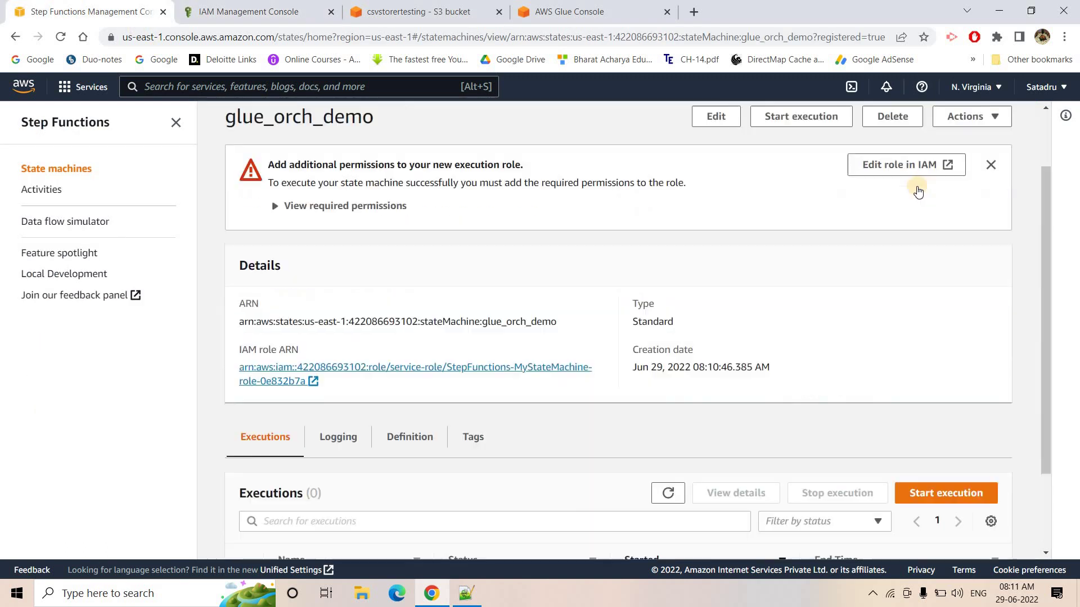
pyautogui.click(812, 197)
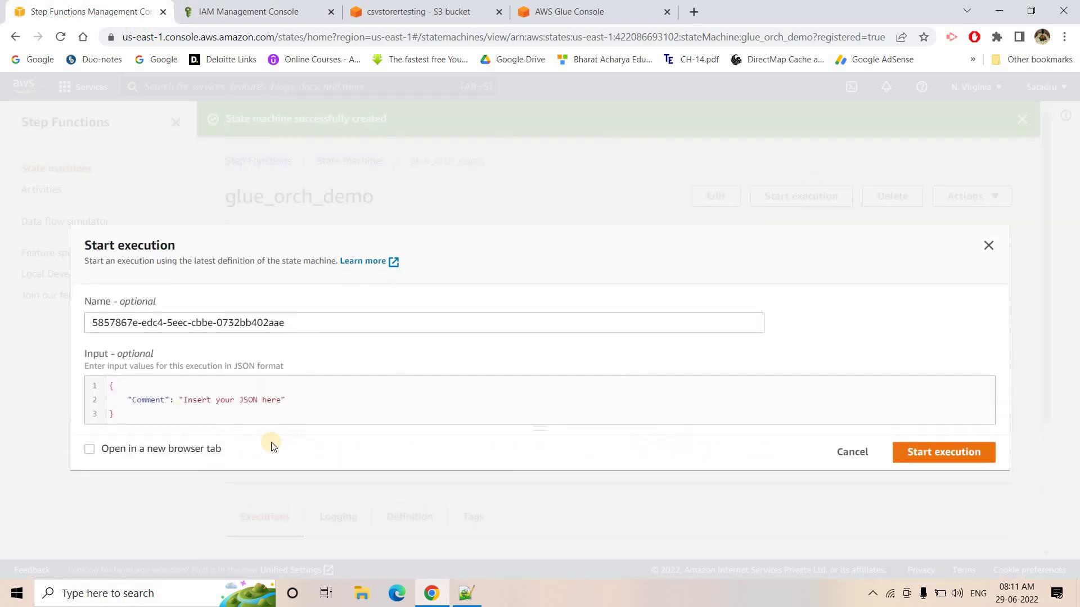
pyautogui.click(936, 450)
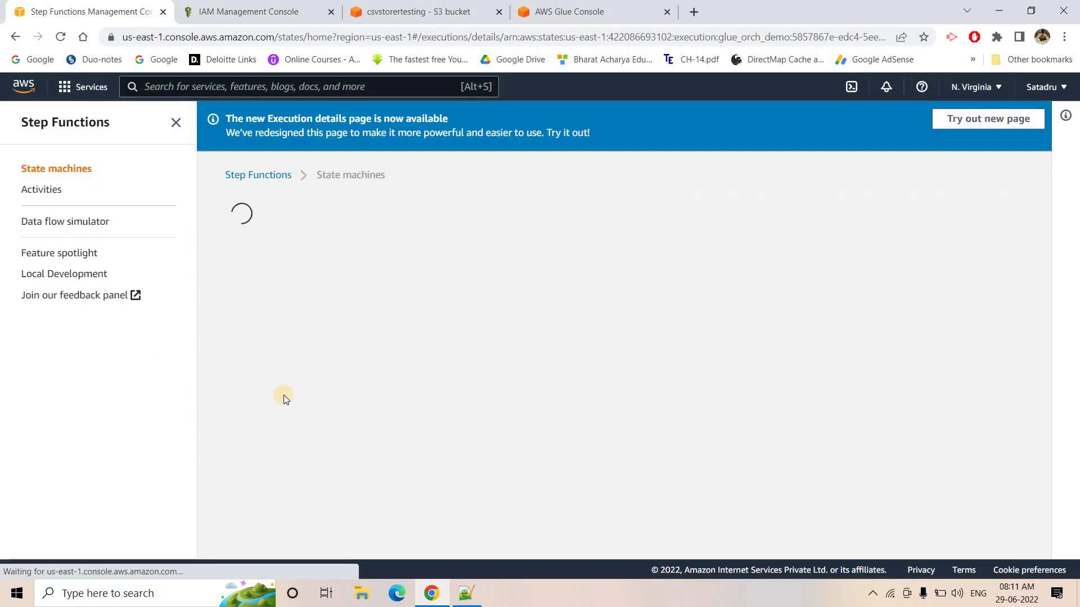
# - Refresh the execution page to check the graph's progress, and check the refreshed status of demotestingcrawler in the AWS Glue console
pyautogui.scroll(-4, 446, 380)
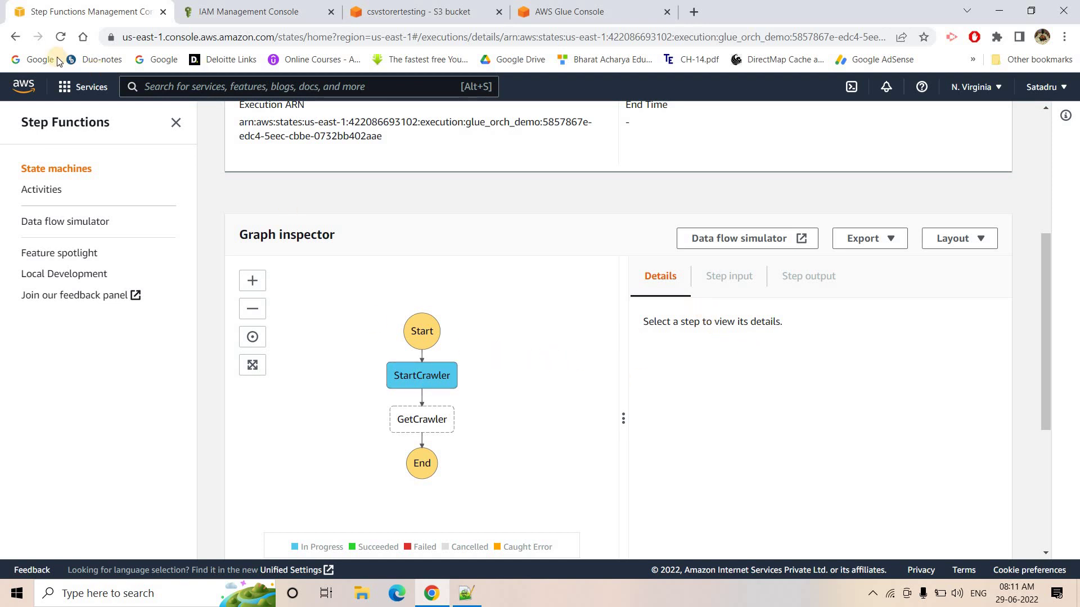
pyautogui.click(61, 36)
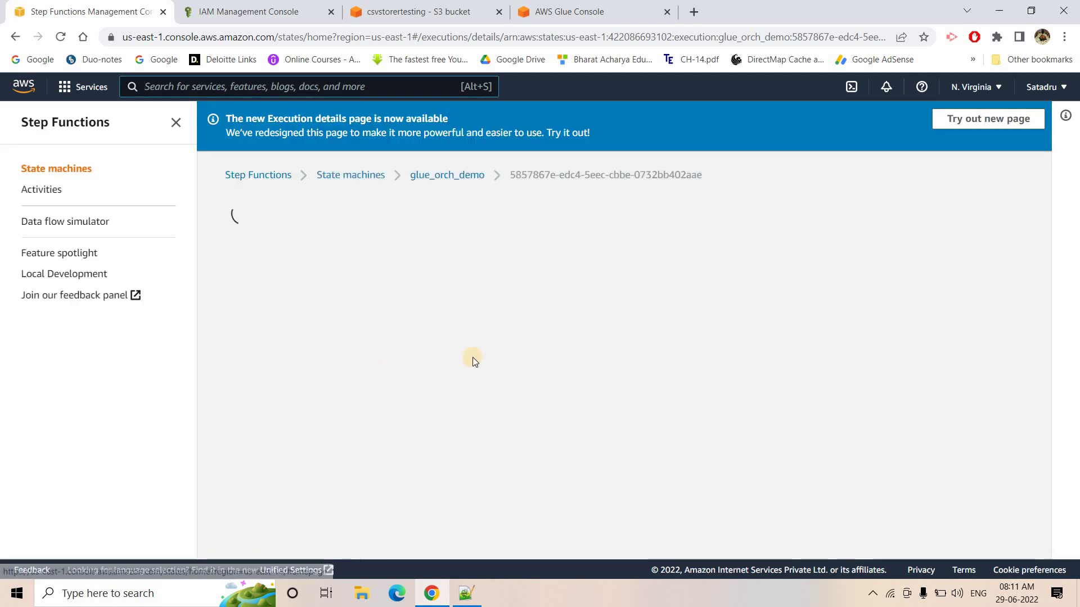
pyautogui.scroll(-5, 472, 352)
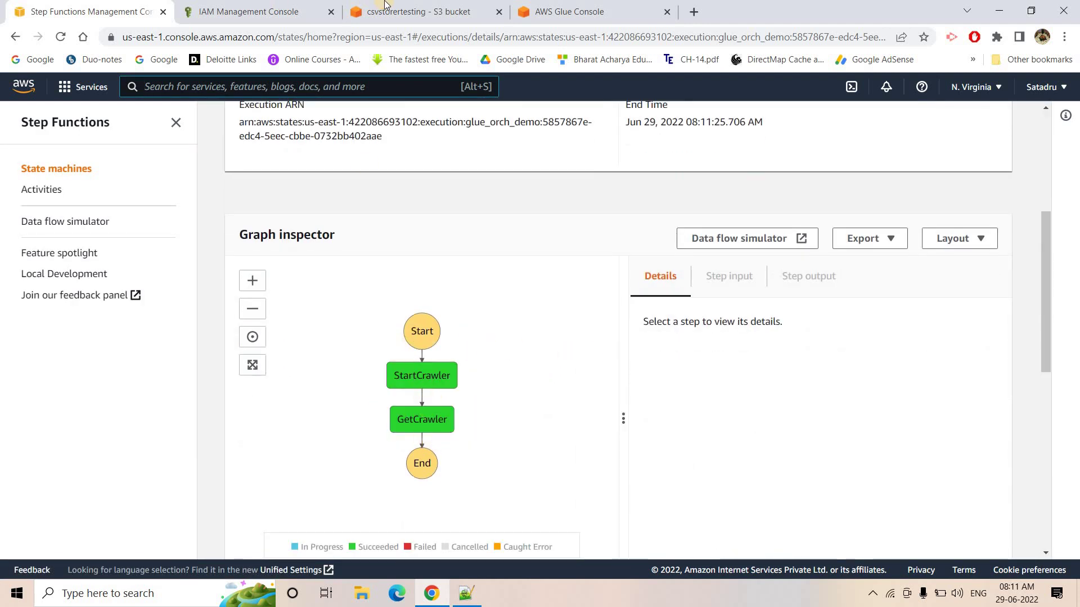
pyautogui.click(569, 11)
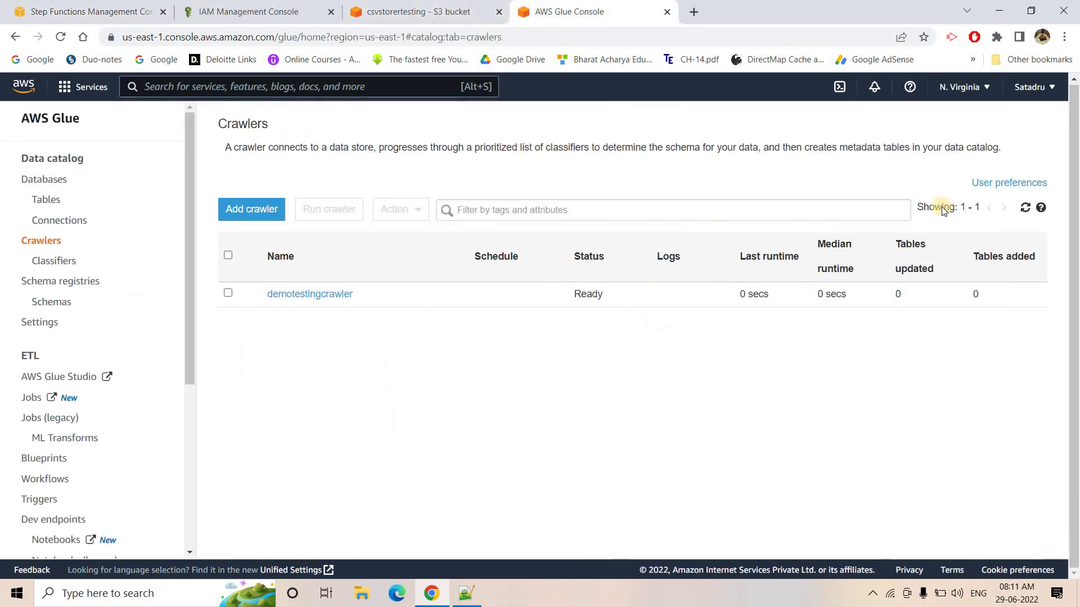
pyautogui.click(1026, 209)
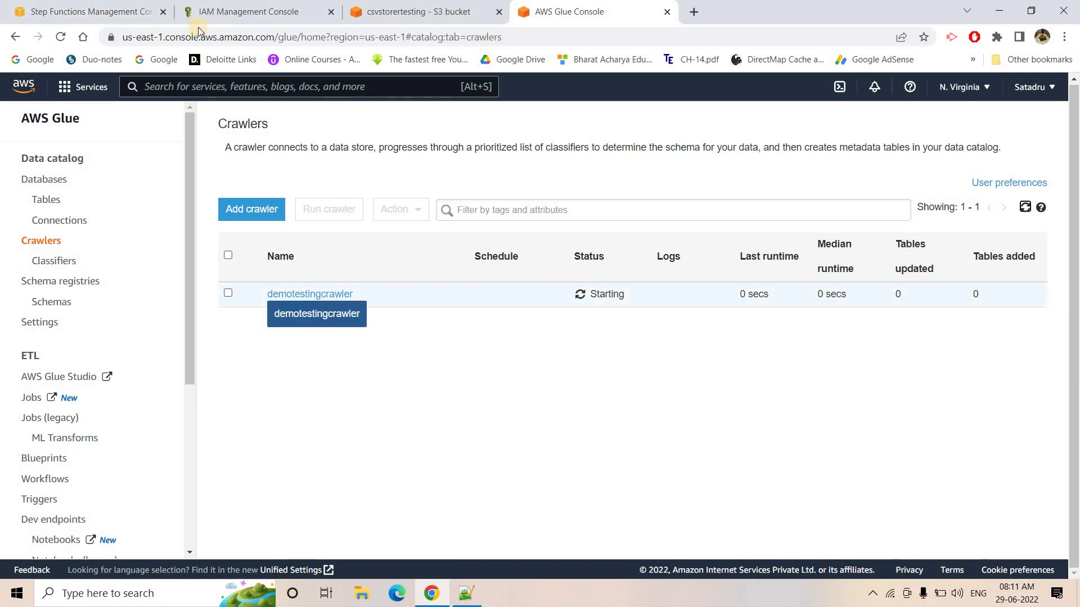
# - Return to the glue_orch_demo execution, open the GetCrawler step's output and copy the complete JSON
pyautogui.click(129, 6)
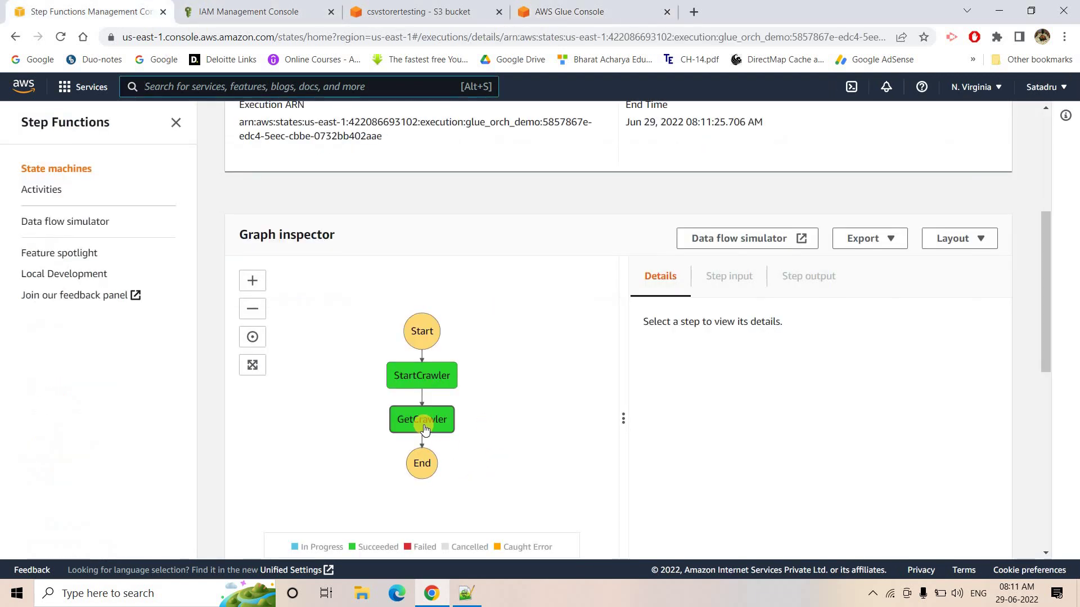
pyautogui.click(423, 426)
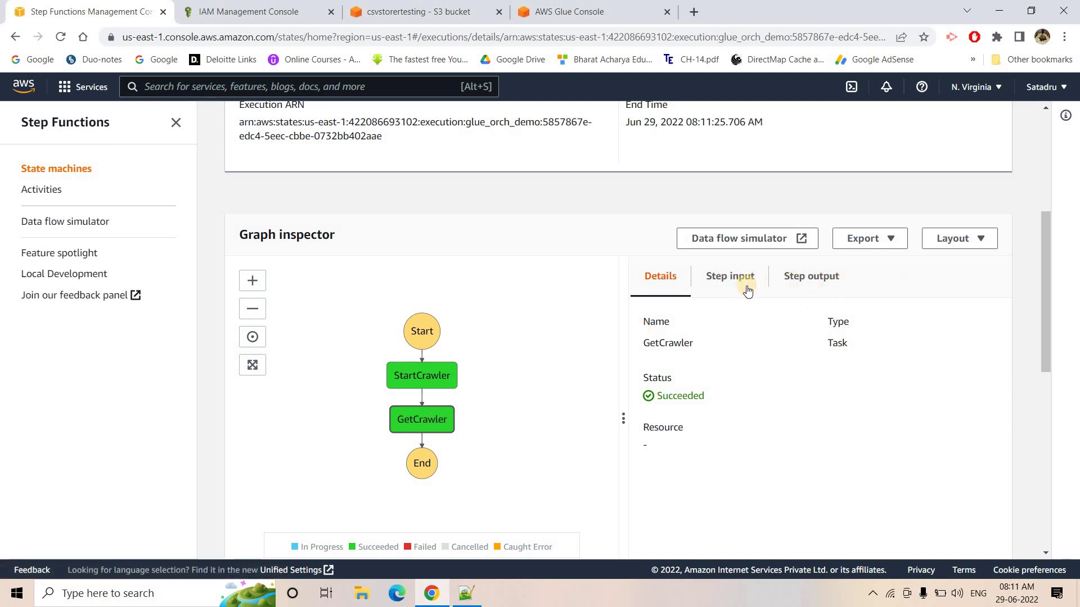
pyautogui.click(826, 274)
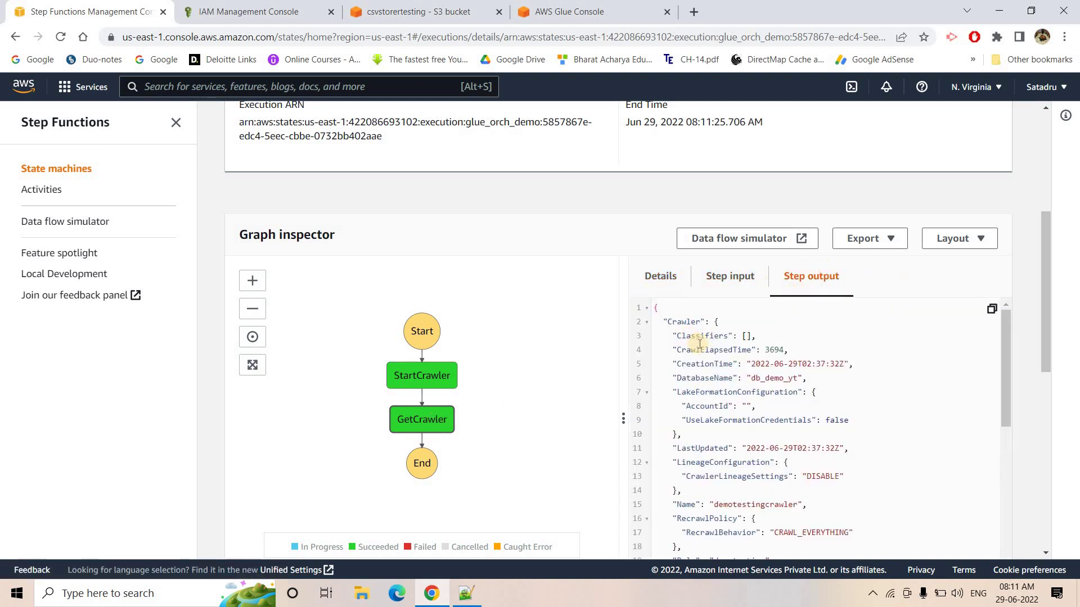
pyautogui.scroll(-5, 706, 353)
pyautogui.scroll(-1, 706, 353)
pyautogui.moveTo(670, 521); pyautogui.dragTo(656, 381)
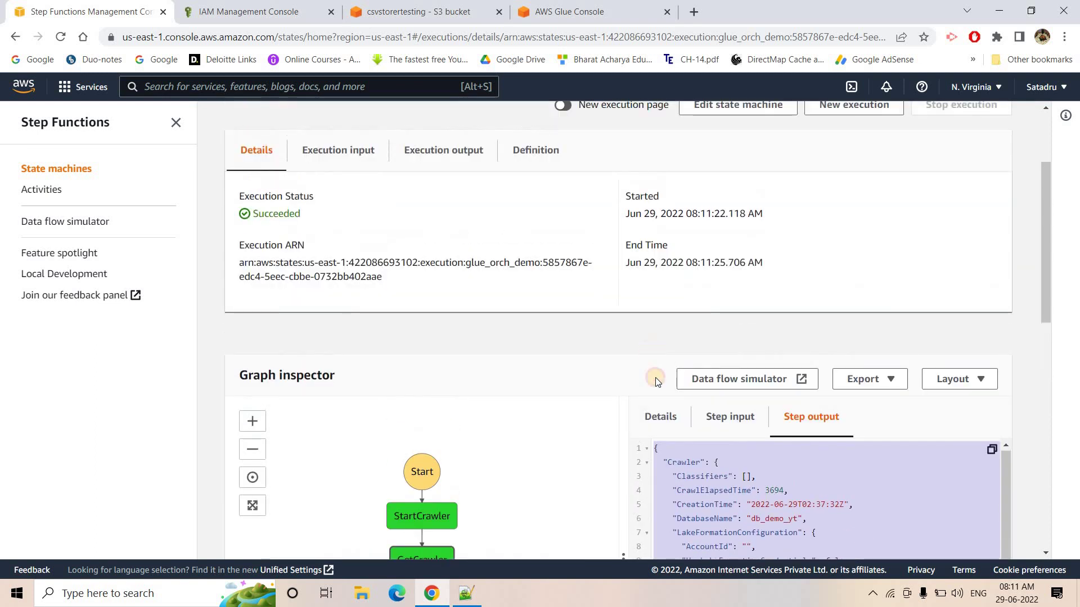
# - Search Google for json formatter in a new browser tab, open JSON Formatter & Validator and process the copied crawler output
pyautogui.click(693, 12)
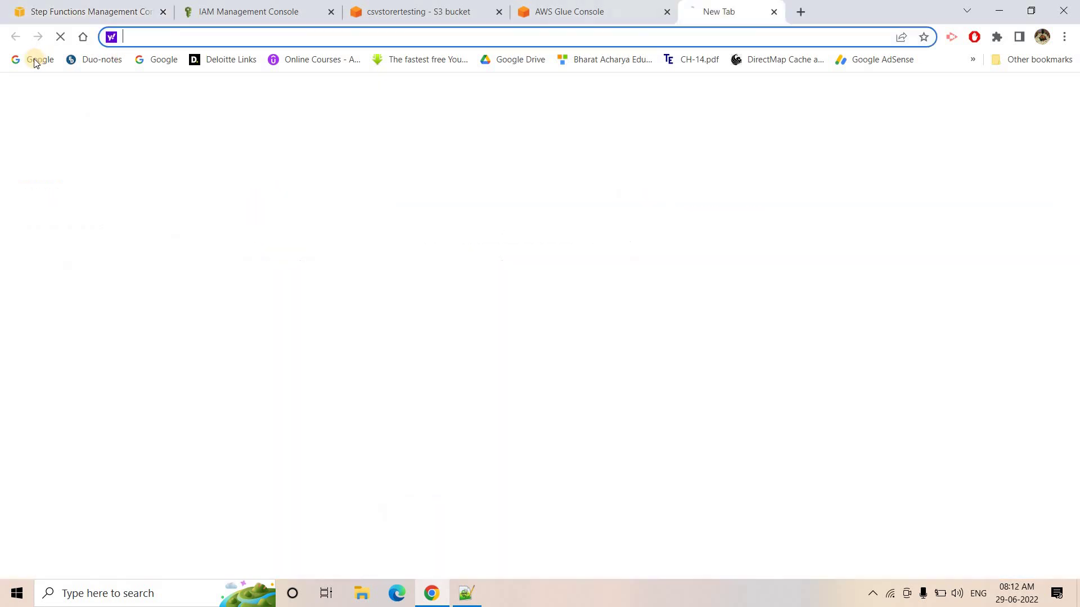
pyautogui.click(34, 59)
pyautogui.click(479, 265)
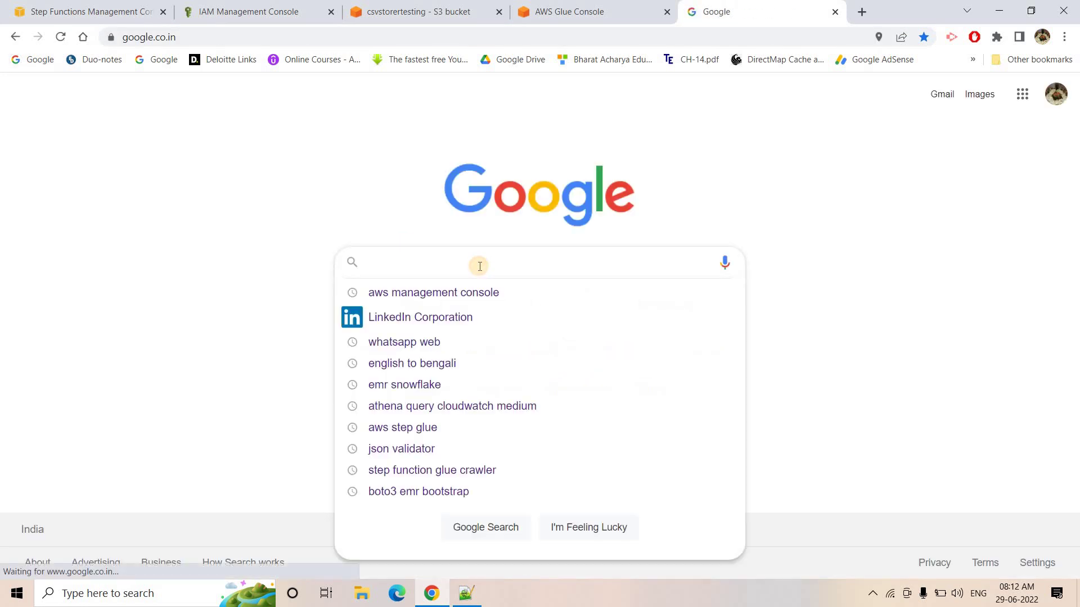
pyautogui.write('json formatter')
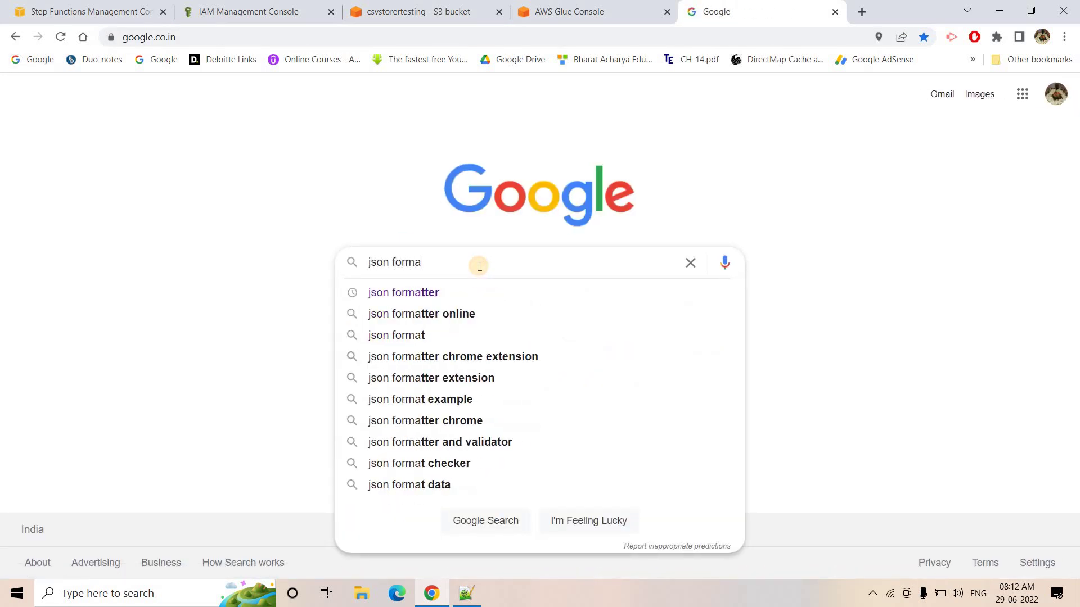
pyautogui.press('Return')
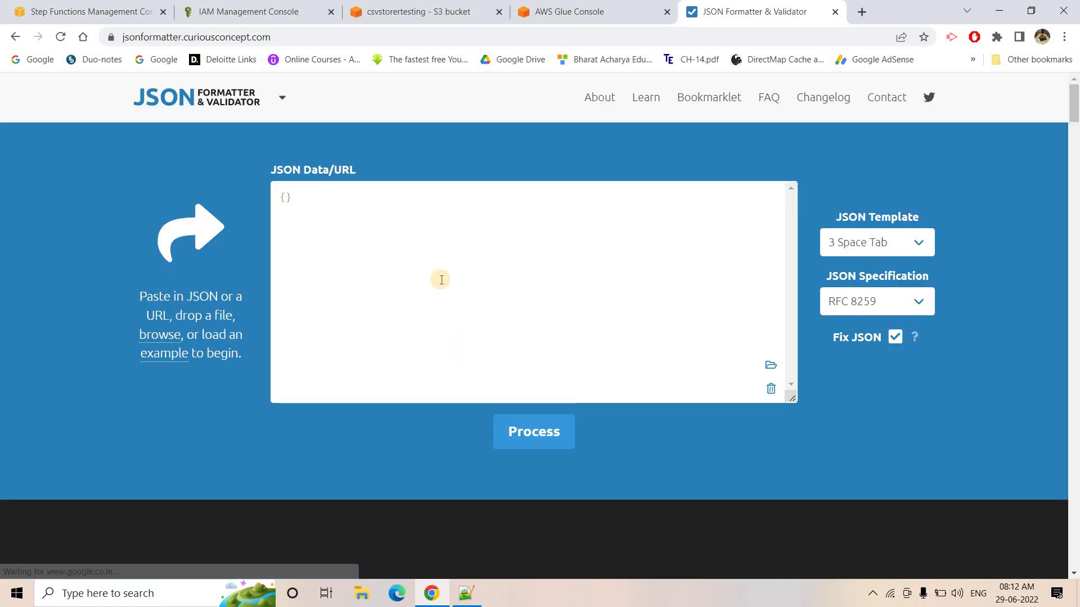
pyautogui.click(440, 281)
pyautogui.hotkey('ctrl', 'v')
pyautogui.click(519, 431)
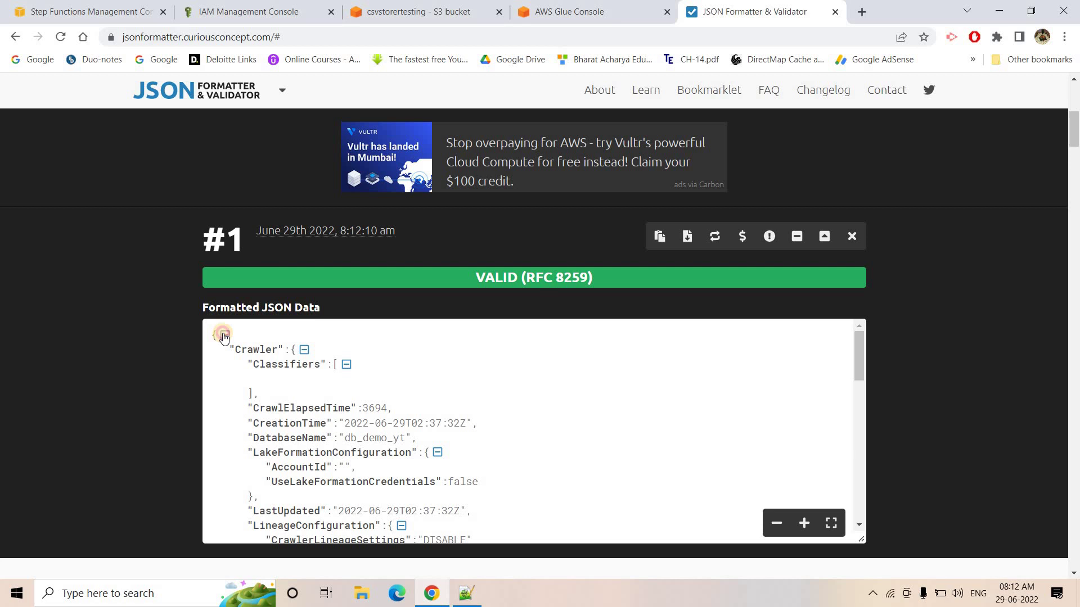
# - Collapse the nested Classifiers, LakeFormationConfiguration, LineageConfiguration, RecrawlPolicy, SchemaChangePolicy and Targets sections in the formatted JSON
pyautogui.click(223, 336)
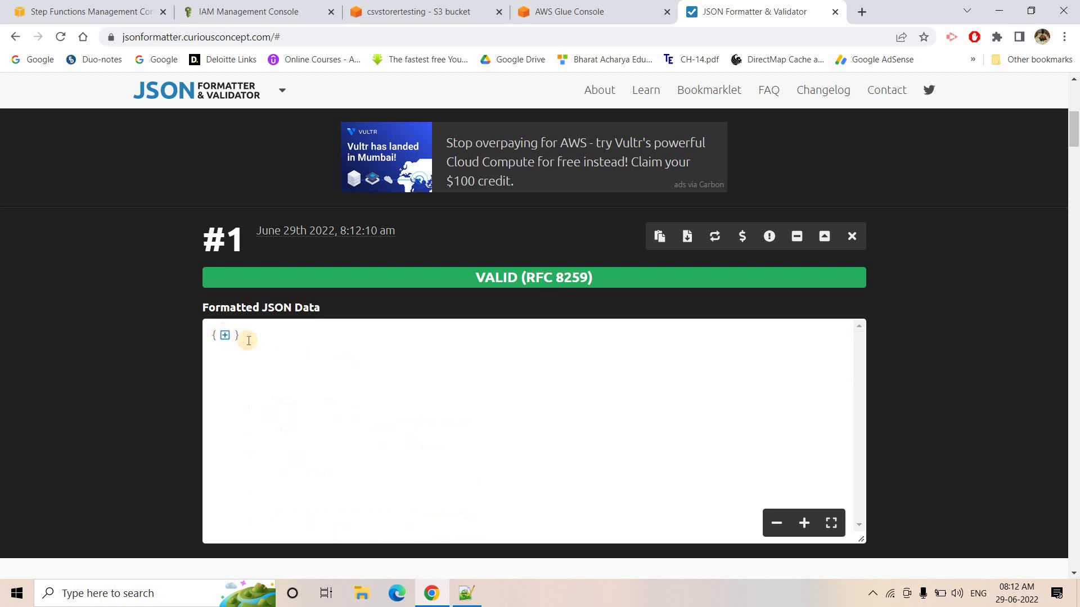
pyautogui.click(225, 336)
pyautogui.click(304, 350)
pyautogui.click(304, 350)
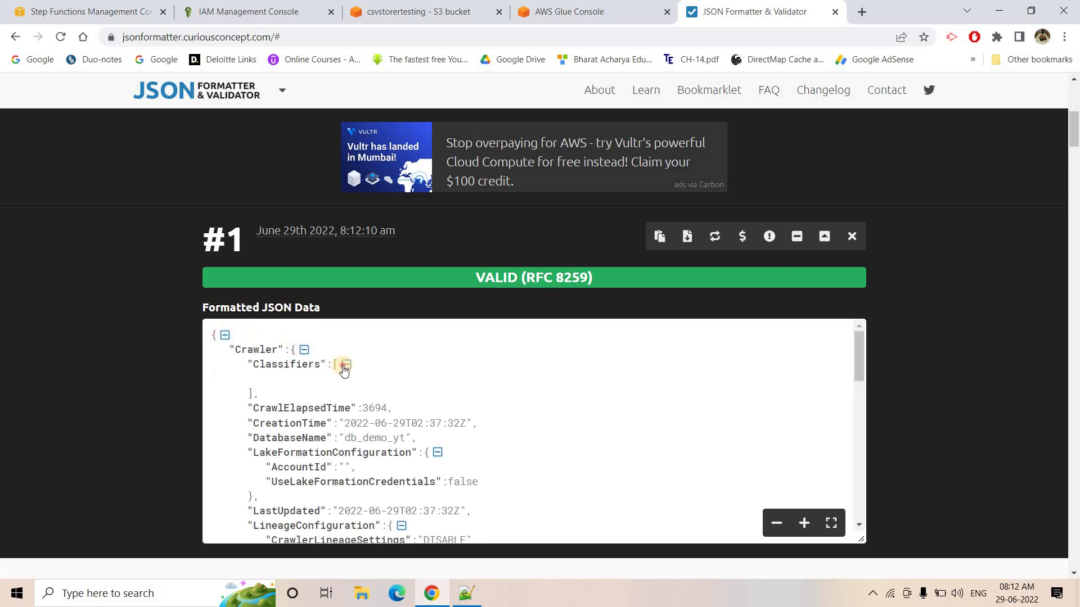
pyautogui.click(347, 364)
pyautogui.click(438, 425)
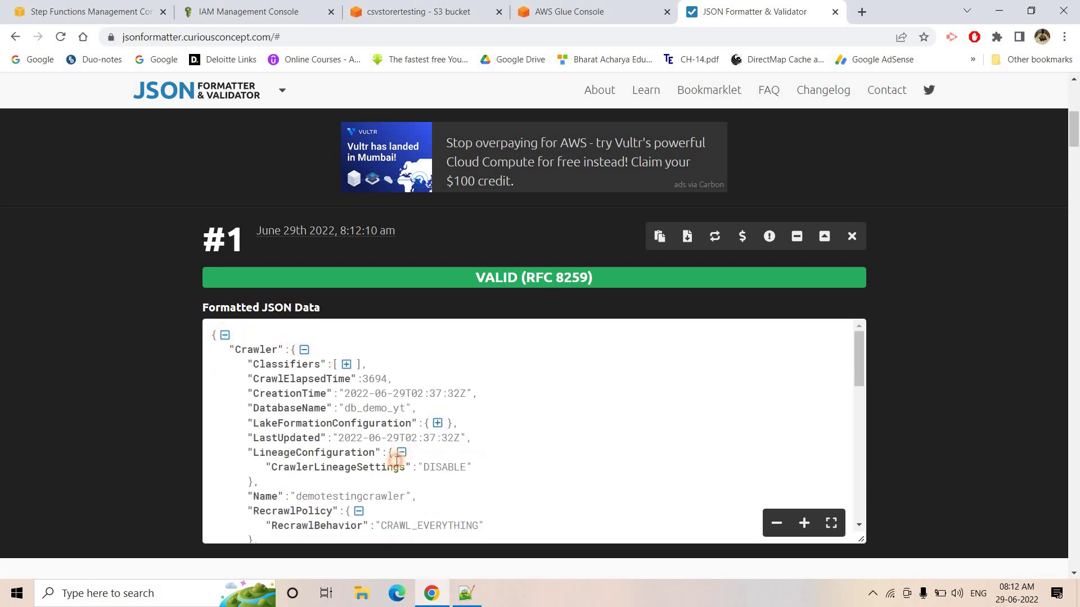
pyautogui.click(401, 453)
pyautogui.click(358, 483)
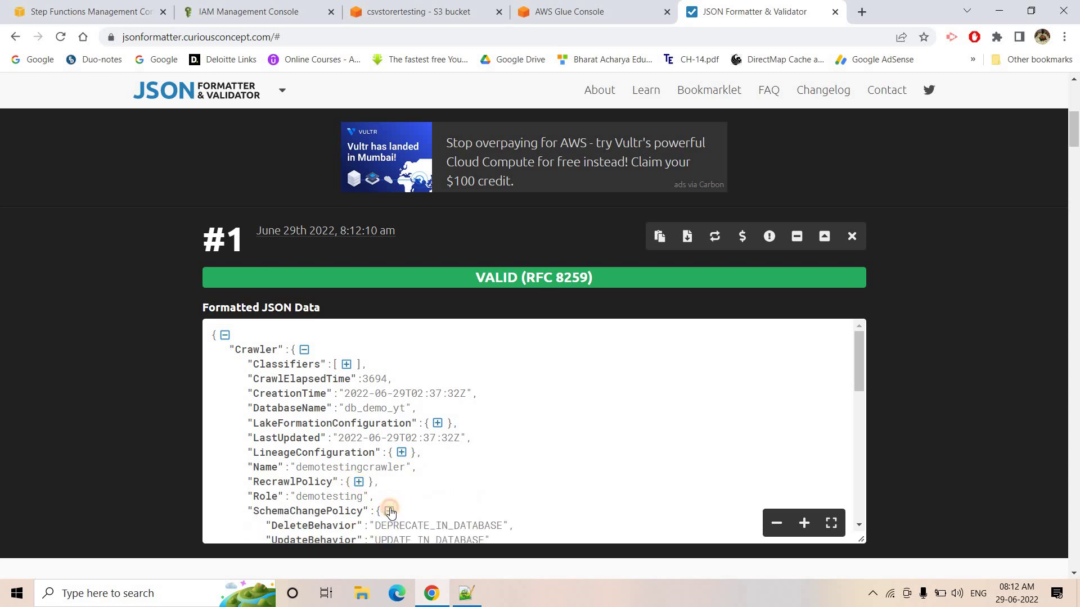
pyautogui.click(390, 511)
pyautogui.scroll(-2, 315, 467)
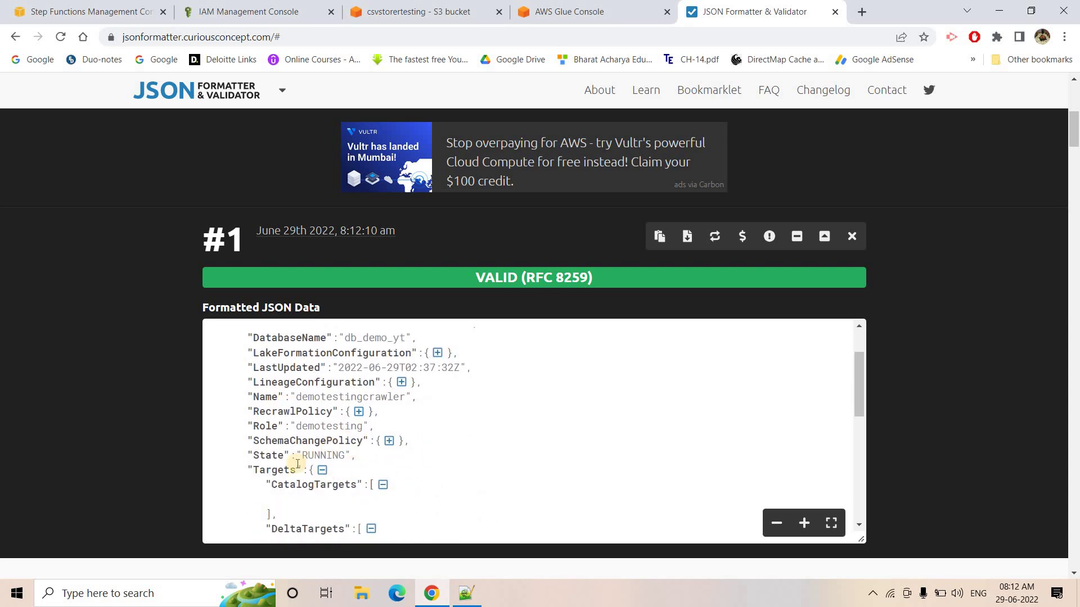
pyautogui.click(323, 470)
pyautogui.scroll(2, 290, 370)
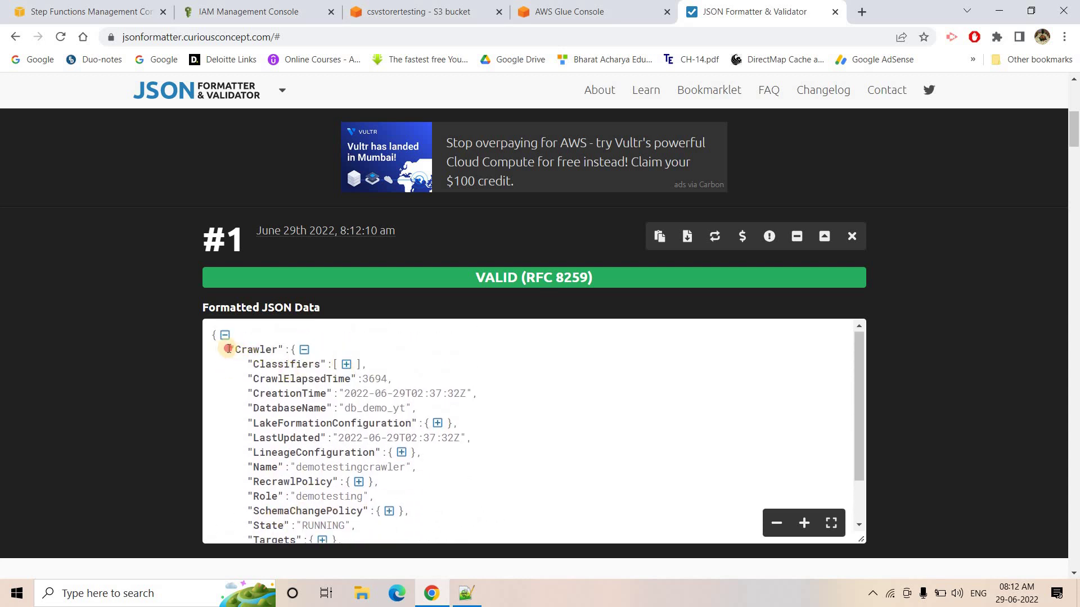
# - Examine the Crawler object and its State key and value in the formatted JSON
pyautogui.moveTo(229, 349); pyautogui.dragTo(278, 350)
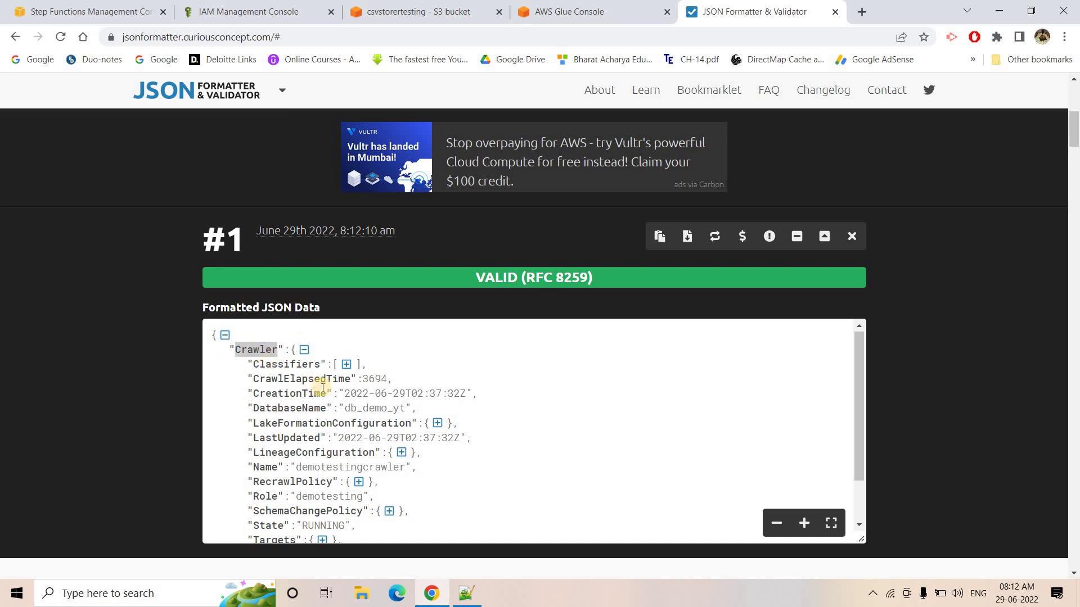
pyautogui.scroll(-1, 298, 492)
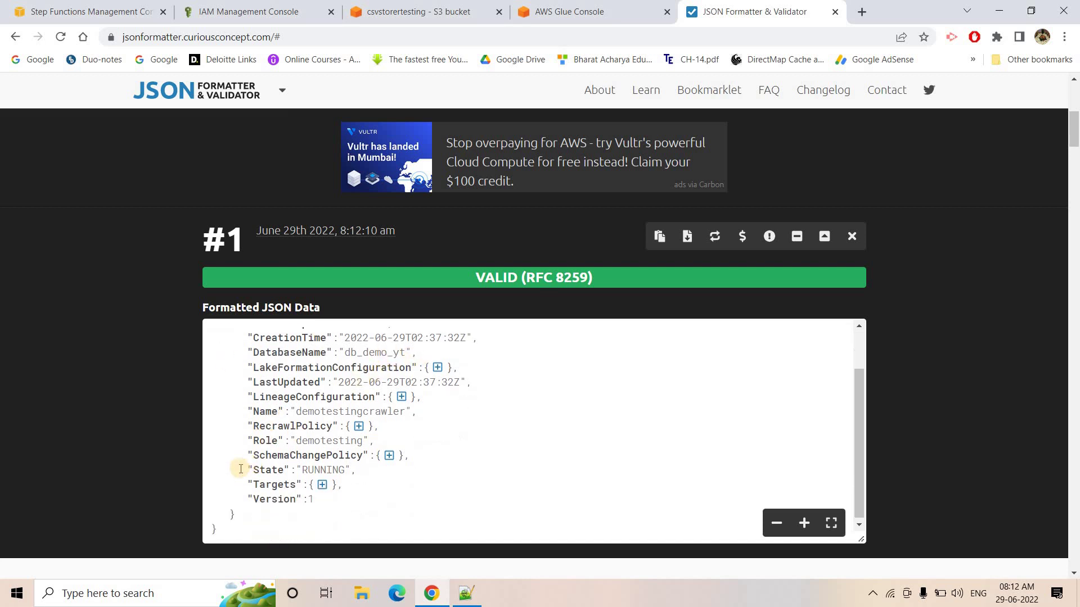
pyautogui.moveTo(240, 469); pyautogui.dragTo(364, 469)
pyautogui.click(333, 470)
pyautogui.doubleClick(266, 472)
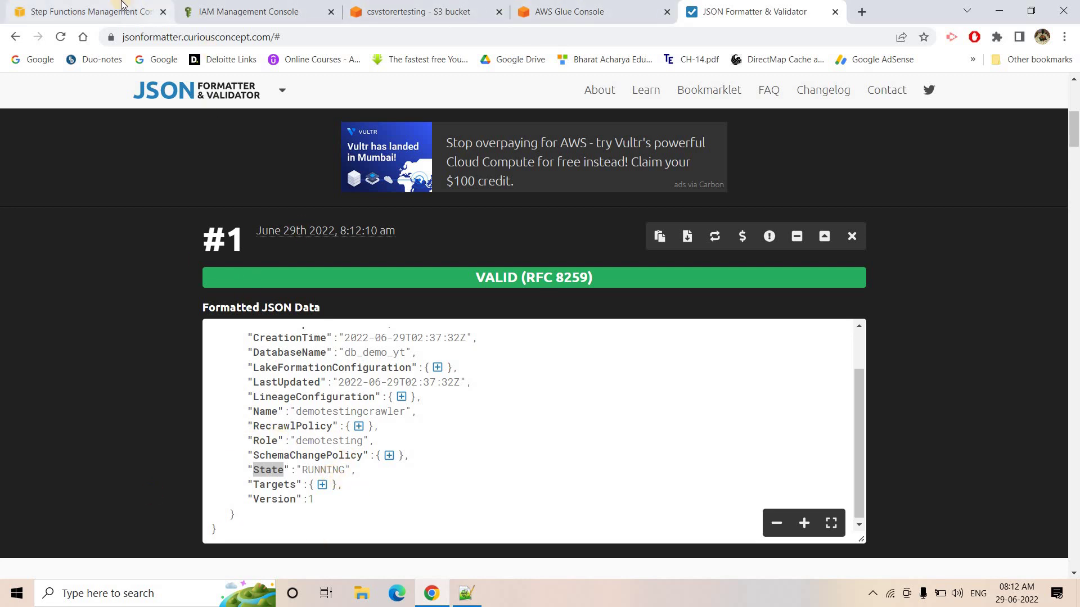
# - Open glue_orch_demo for editing in Workflow Studio and add a Choice state after GetCrawler
pyautogui.click(90, 11)
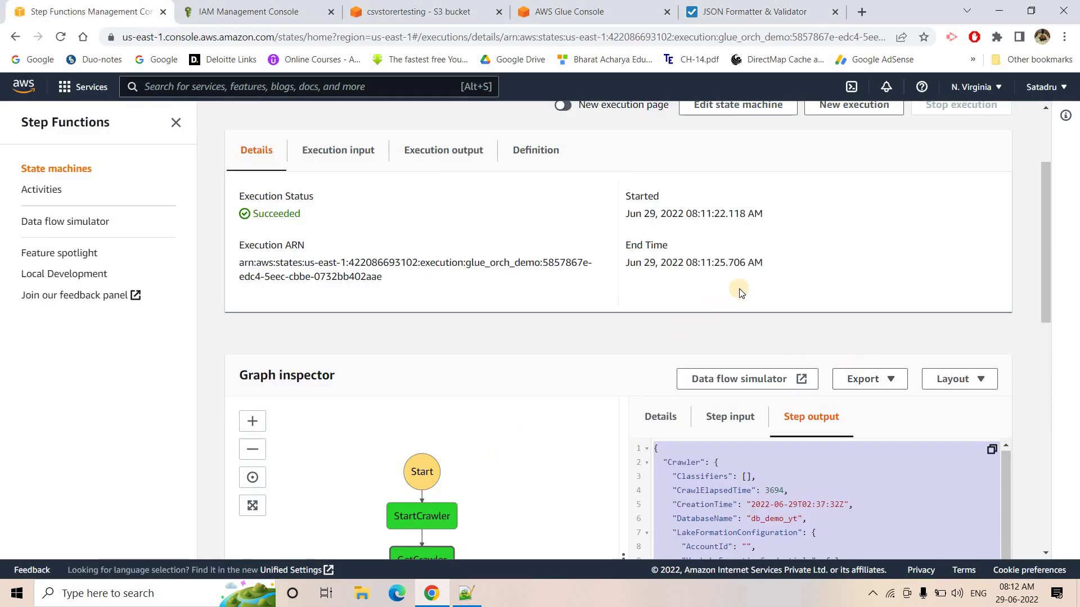
pyautogui.scroll(3, 739, 288)
pyautogui.click(724, 248)
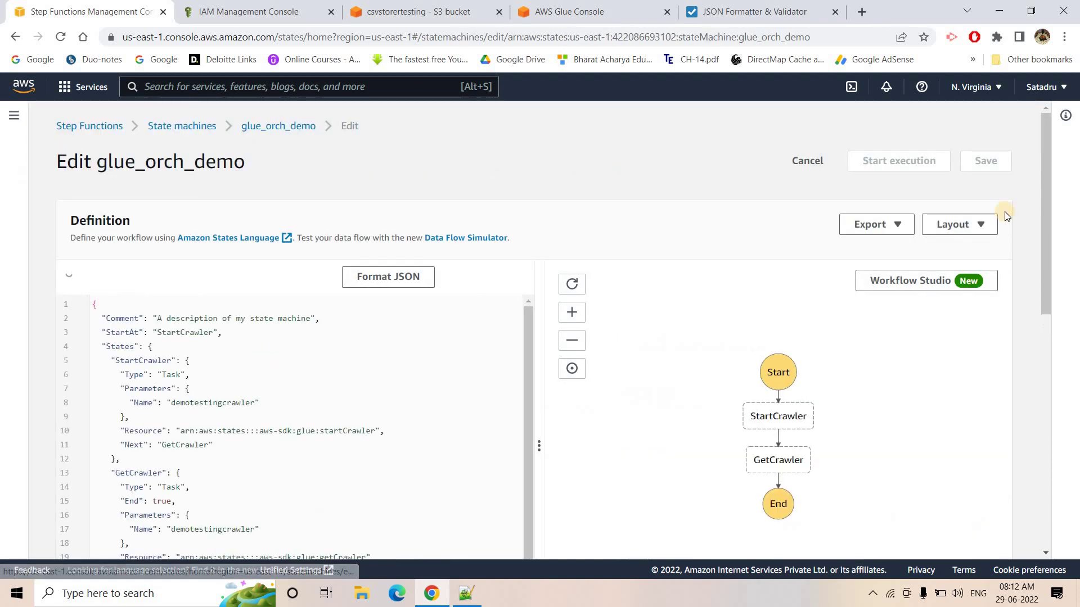
pyautogui.click(948, 288)
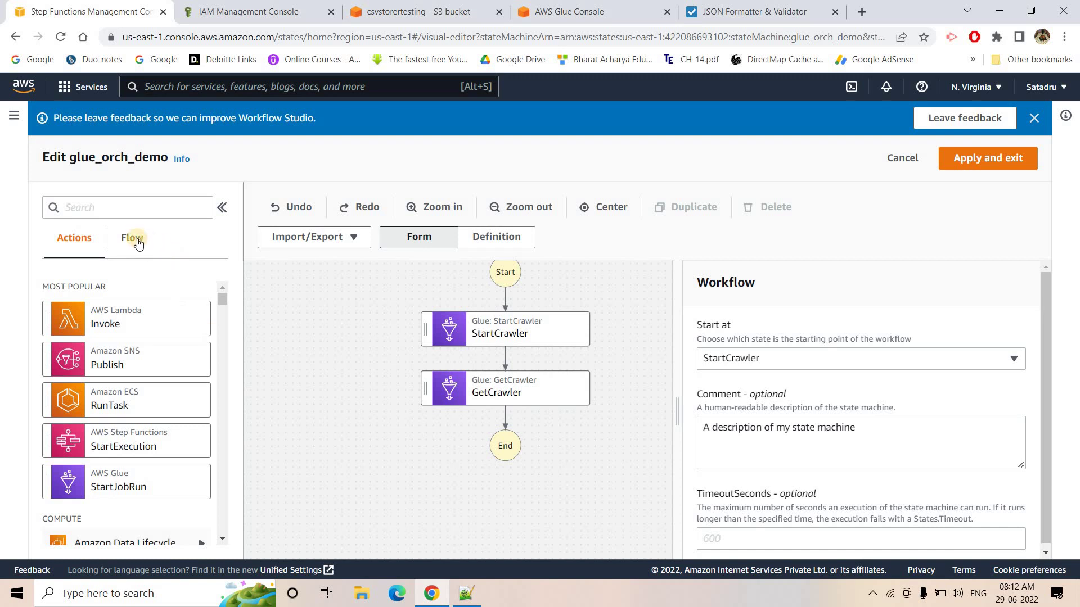
pyautogui.click(135, 241)
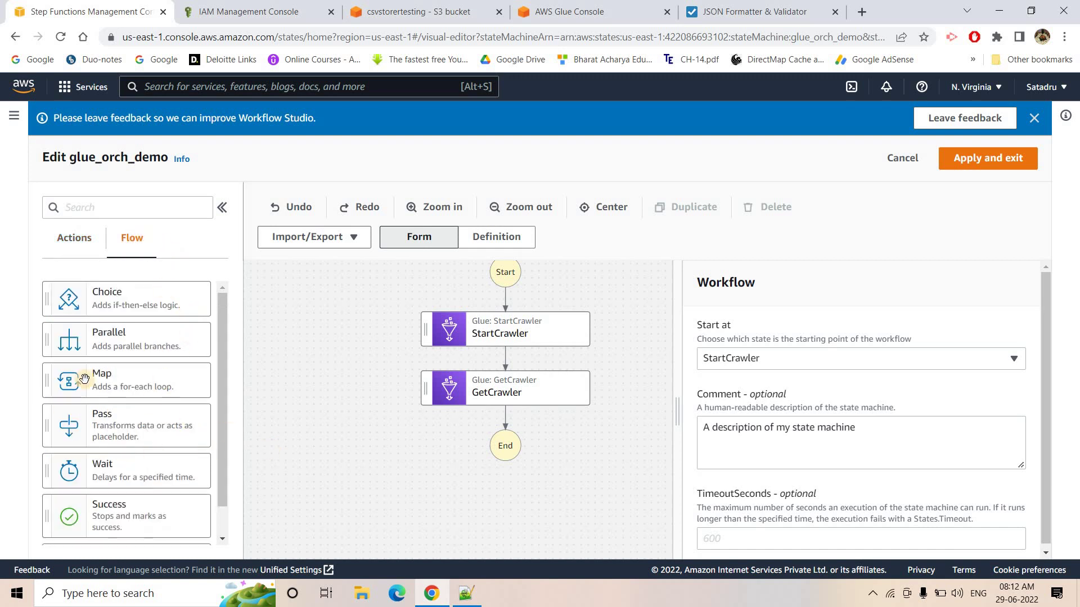
pyautogui.moveTo(503, 460); pyautogui.dragTo(558, 450)
# - Open the conditions of the Choice state's Rule #1 and copy the Crawler key from the formatted JSON into the variable
pyautogui.scroll(-3, 751, 434)
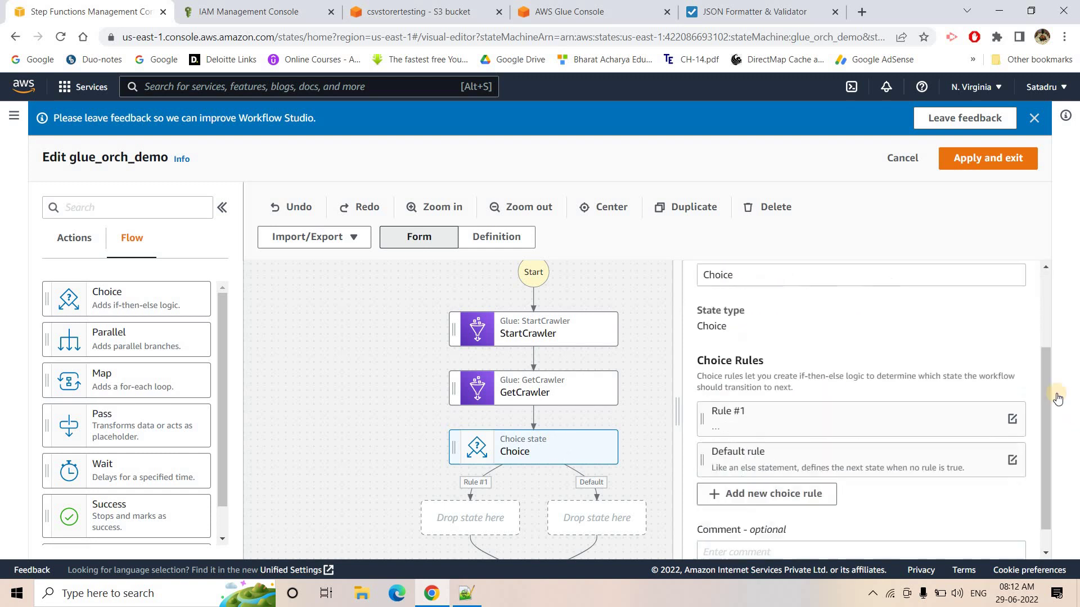
pyautogui.click(1011, 389)
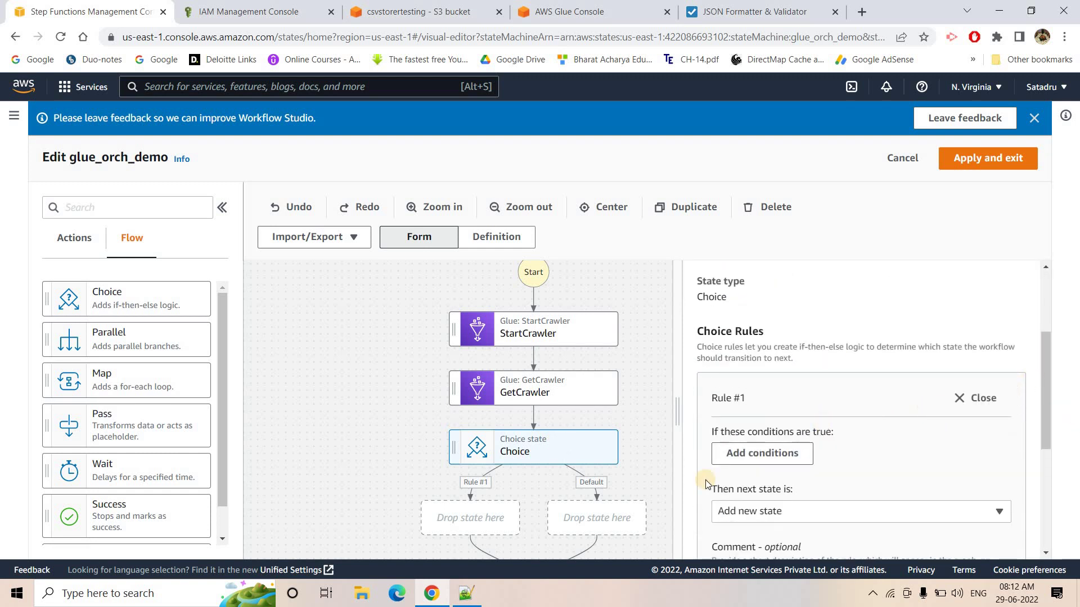
pyautogui.click(762, 453)
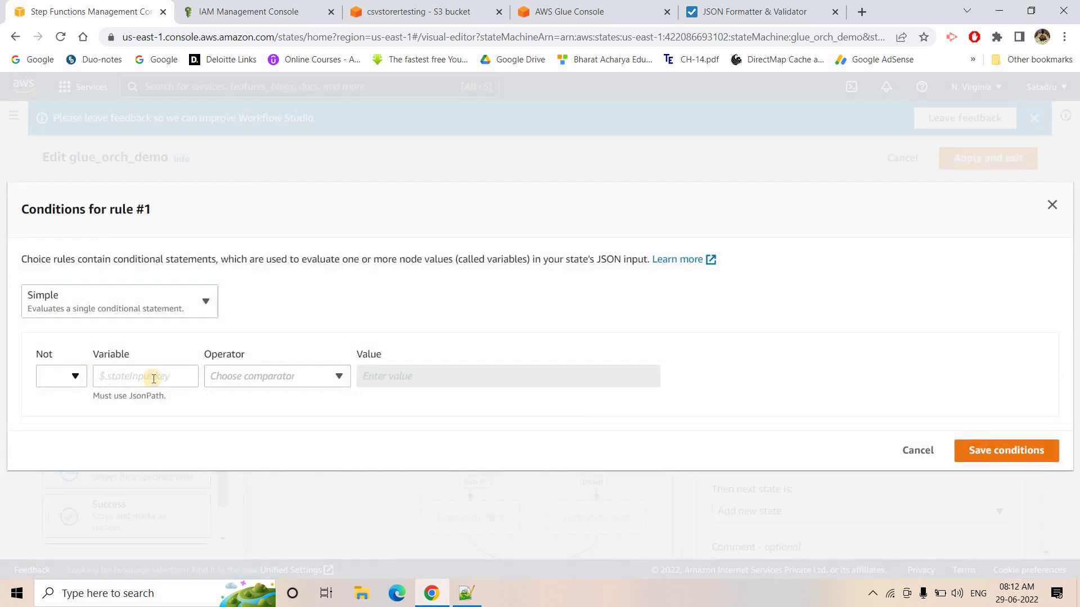
pyautogui.click(754, 11)
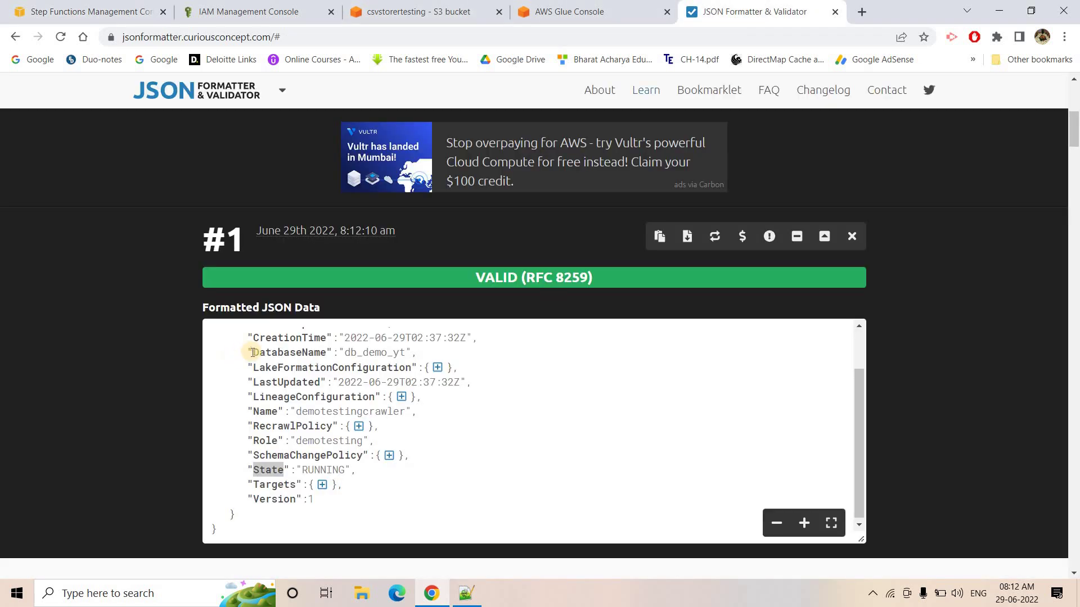
pyautogui.scroll(1, 249, 350)
pyautogui.doubleClick(249, 349)
pyautogui.hotkey('ctrl', 'c')
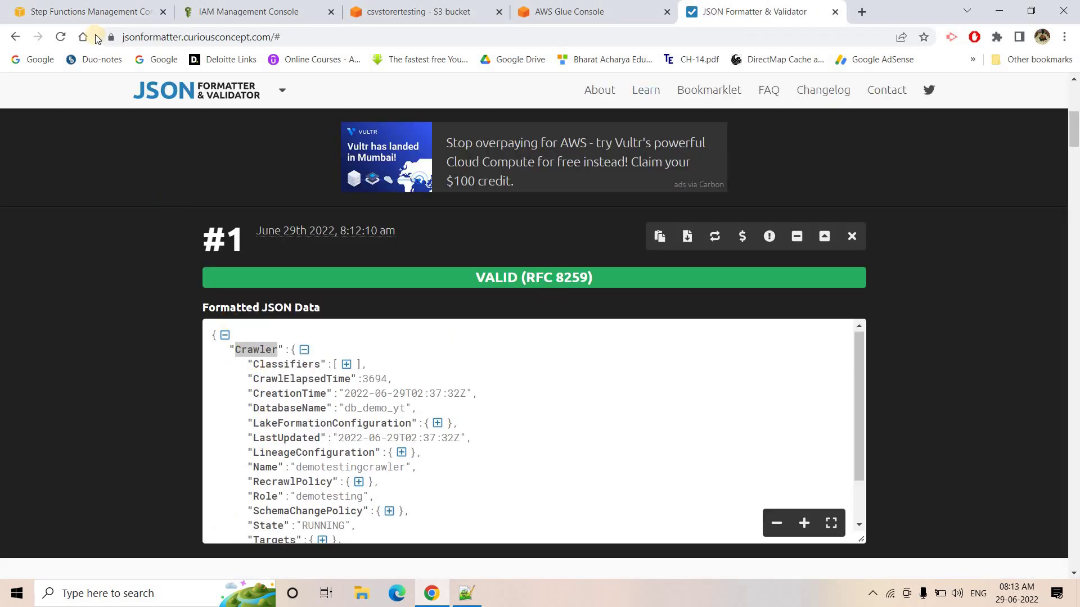
pyautogui.click(69, 6)
pyautogui.hotkey('ctrl', 'v')
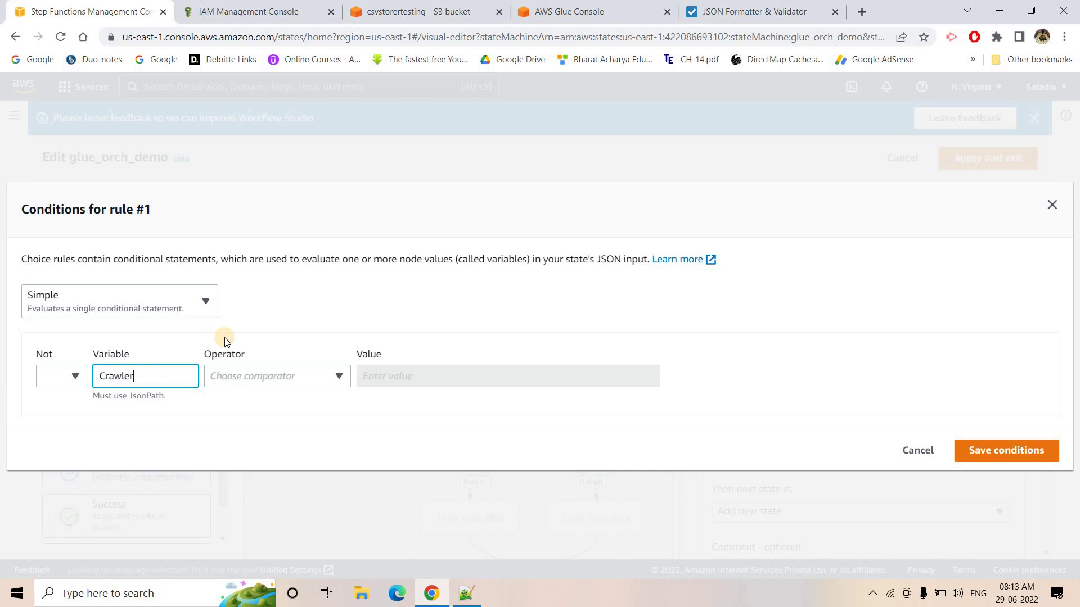
# - Check the State key in the formatted JSON and complete the condition's variable as $.Crawler.State
pyautogui.click(704, 6)
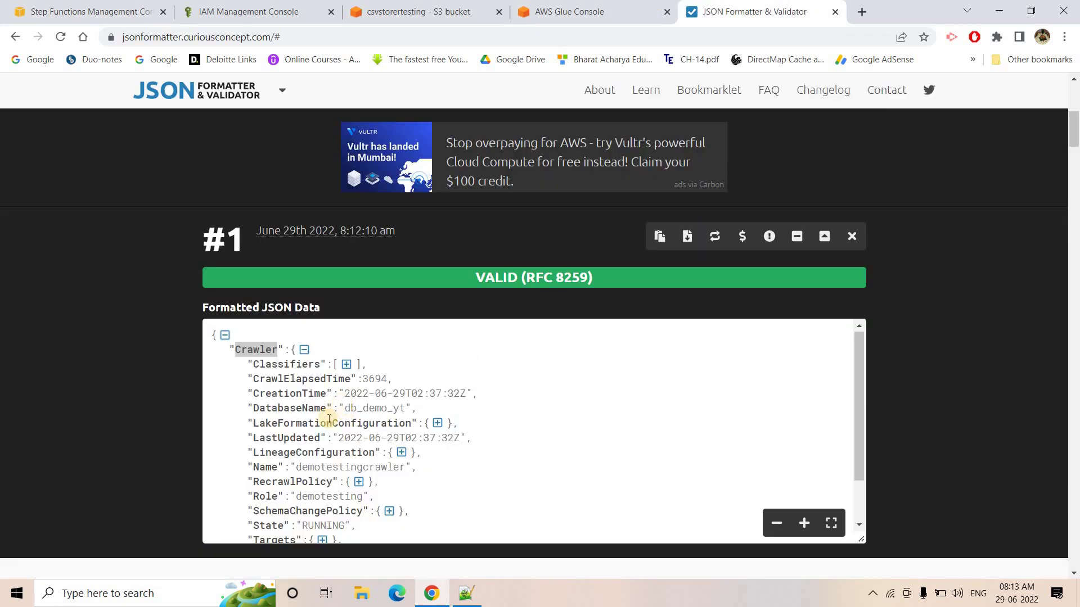
pyautogui.scroll(-1, 326, 428)
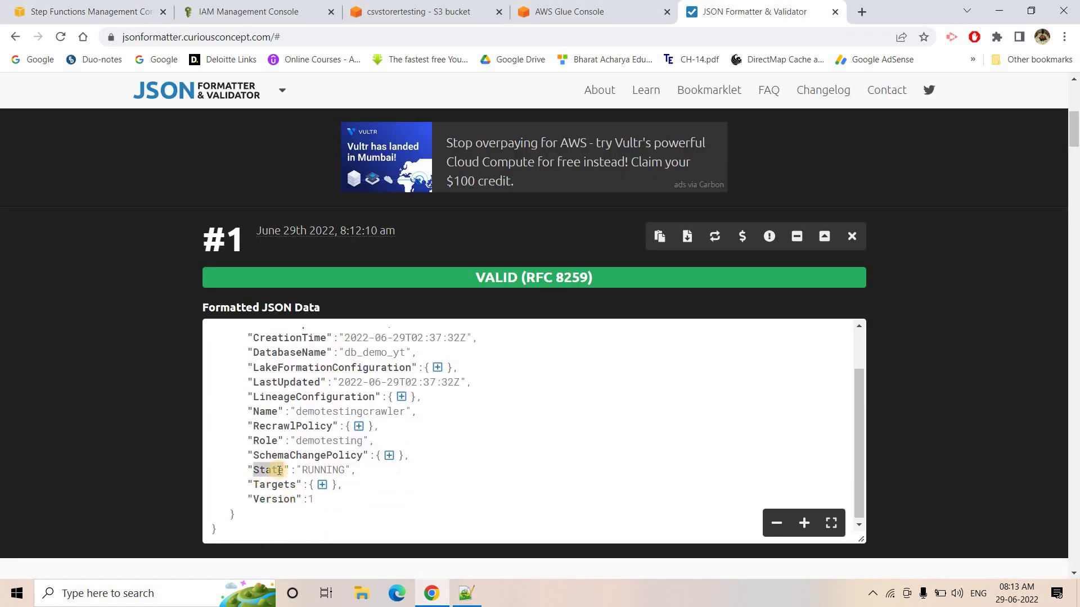
pyautogui.hotkey('ctrl', 'Tab')
pyautogui.write('.')
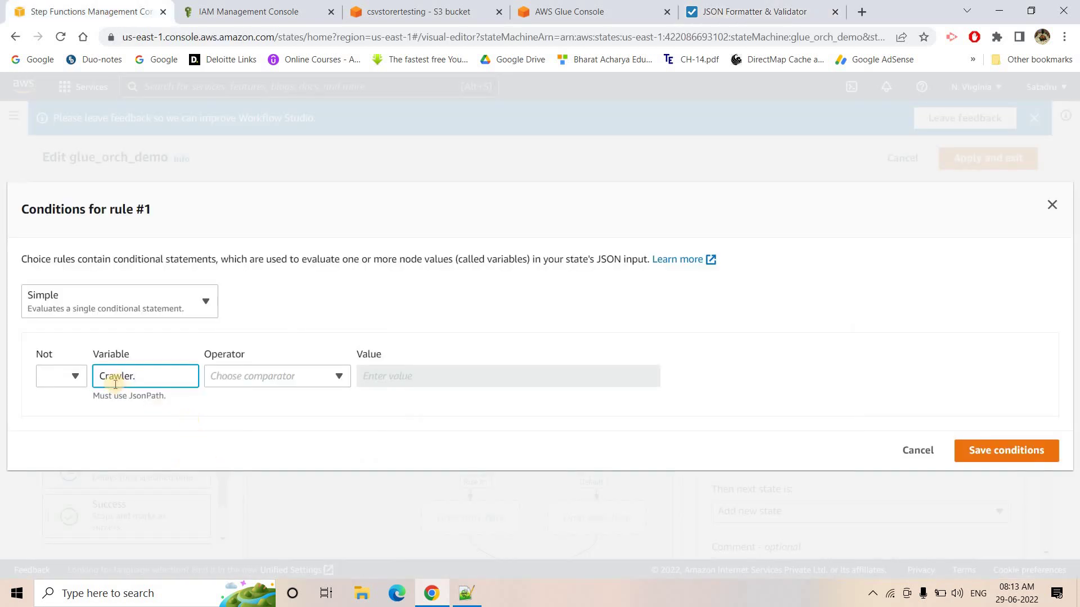
pyautogui.write('State')
pyautogui.click(99, 376)
pyautogui.write('$.')
# - Set the Rule #1 condition's operator to is equal to and its value type to String constant
pyautogui.click(210, 376)
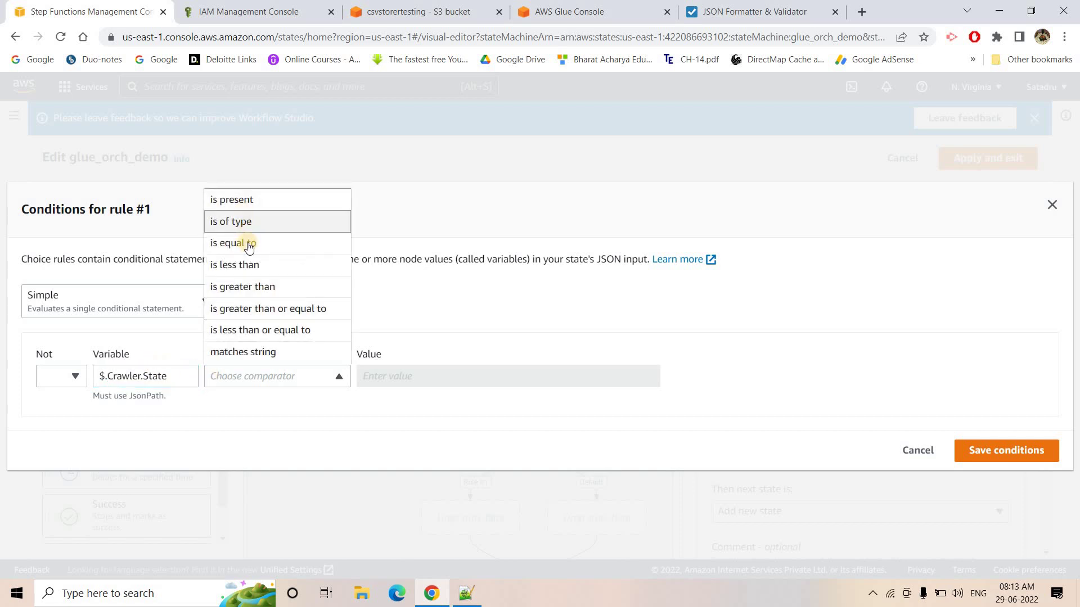
pyautogui.click(247, 245)
pyautogui.click(394, 381)
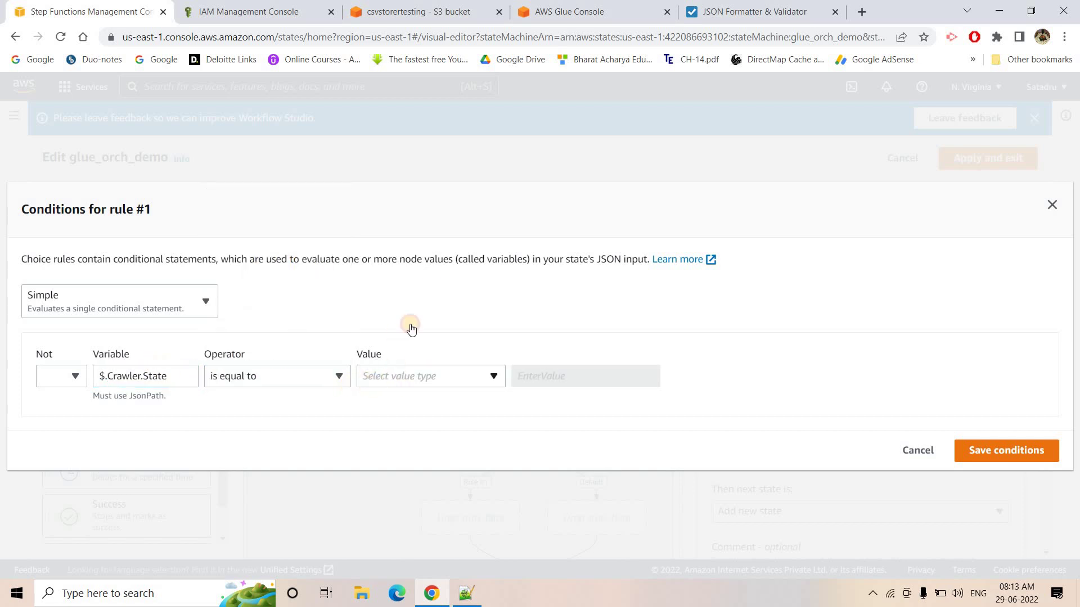
pyautogui.click(419, 244)
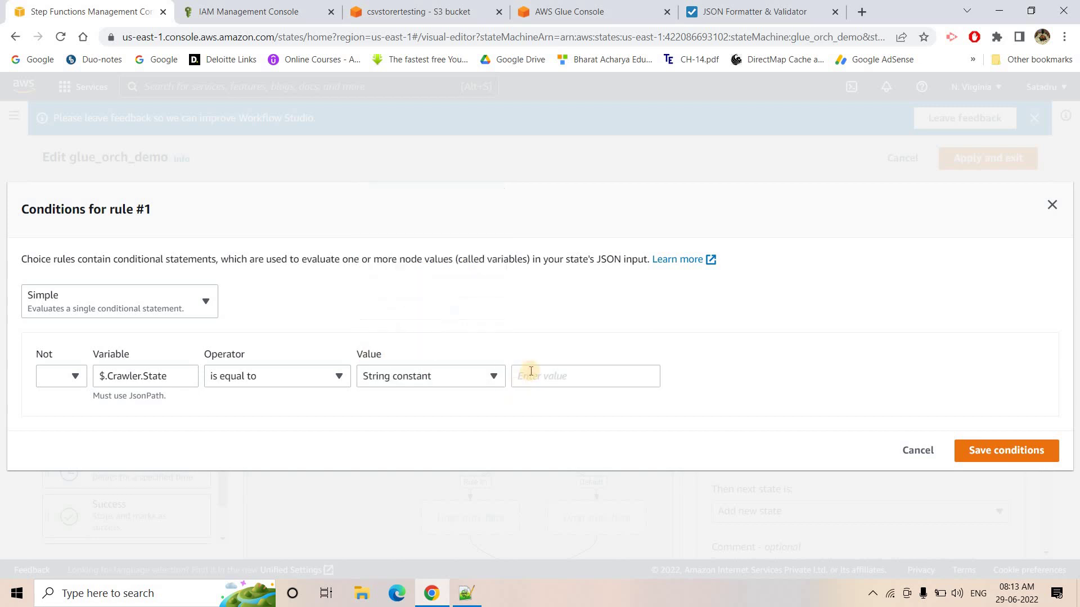
# - Copy the State value RUNNING from the formatted JSON into the condition's value and save the conditions
pyautogui.click(754, 11)
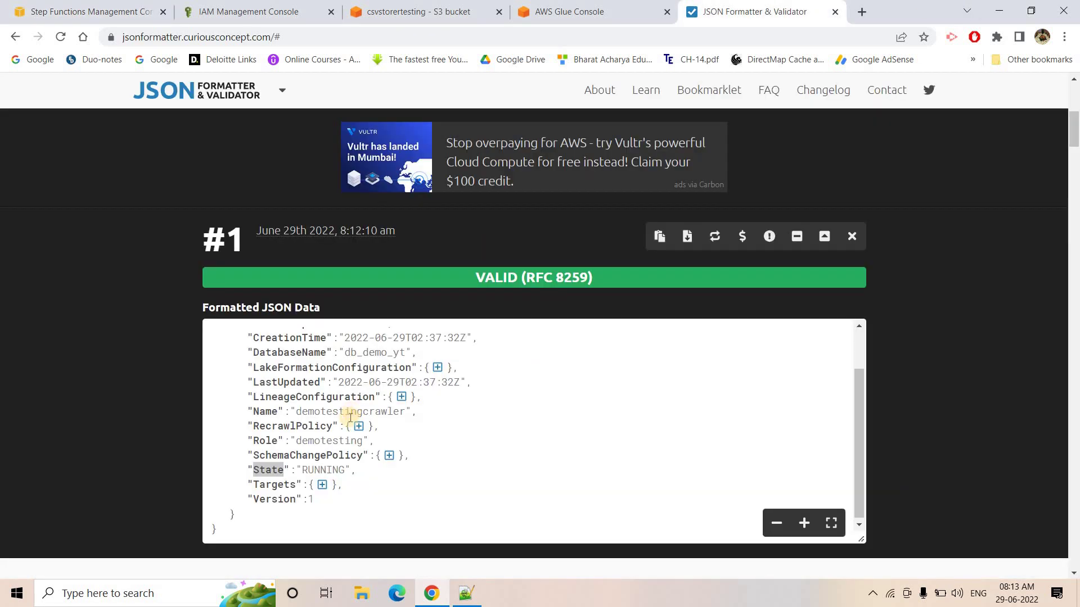
pyautogui.doubleClick(322, 470)
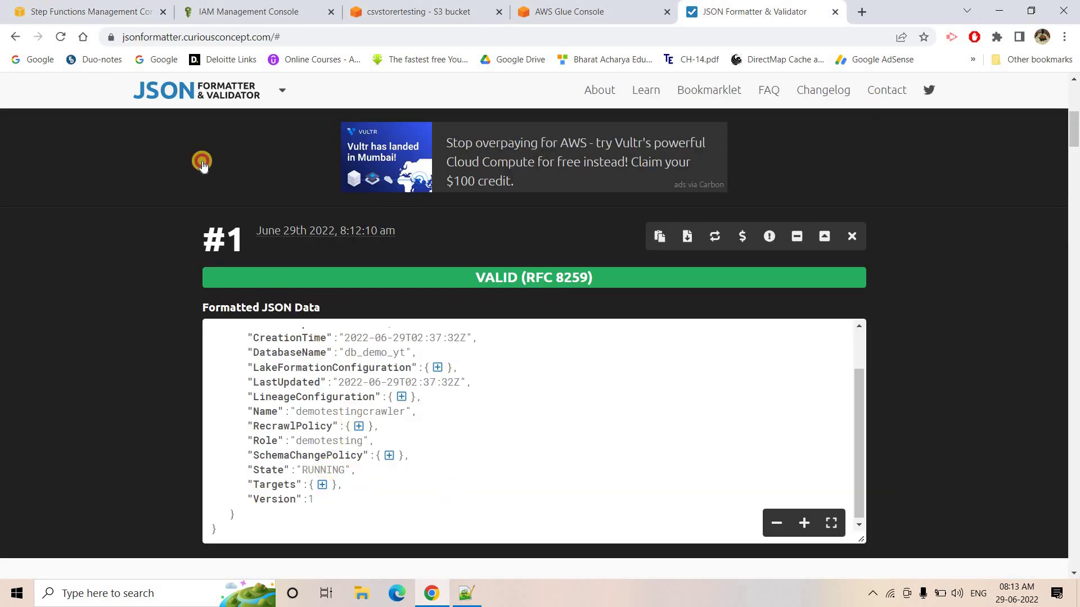
pyautogui.click(85, 12)
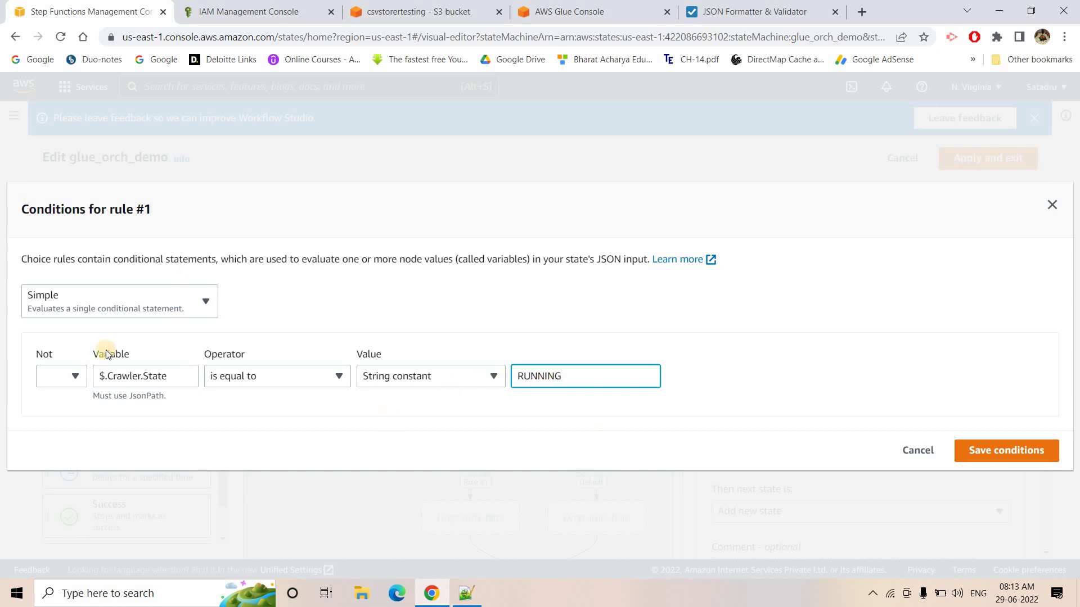
pyautogui.click(1017, 453)
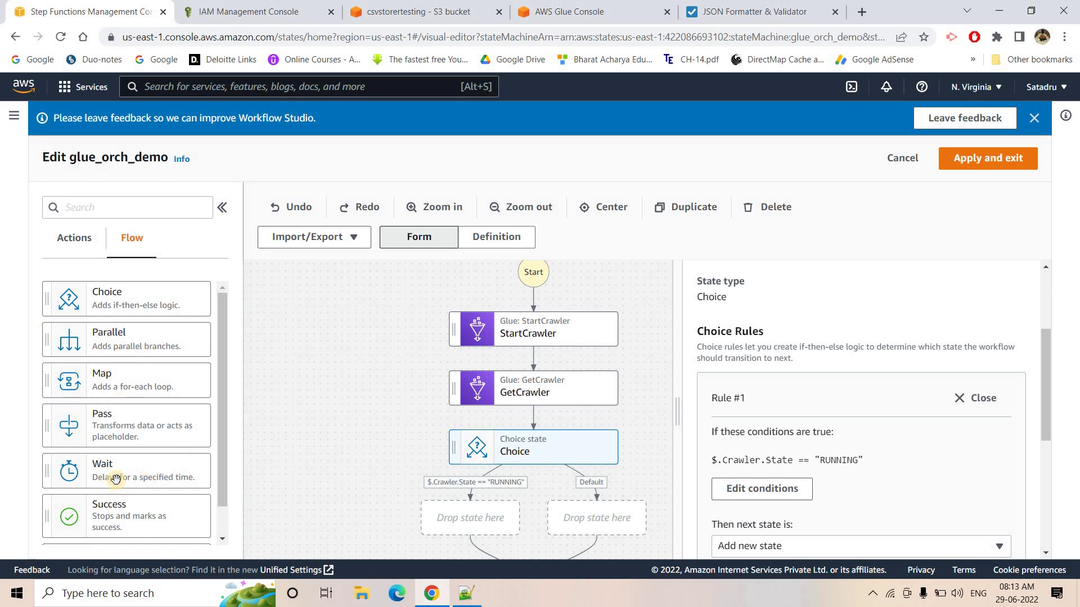
# - Add a Wait state to the Choice state's RUNNING branch and set its next state to GetCrawler
pyautogui.moveTo(115, 478); pyautogui.dragTo(450, 518)
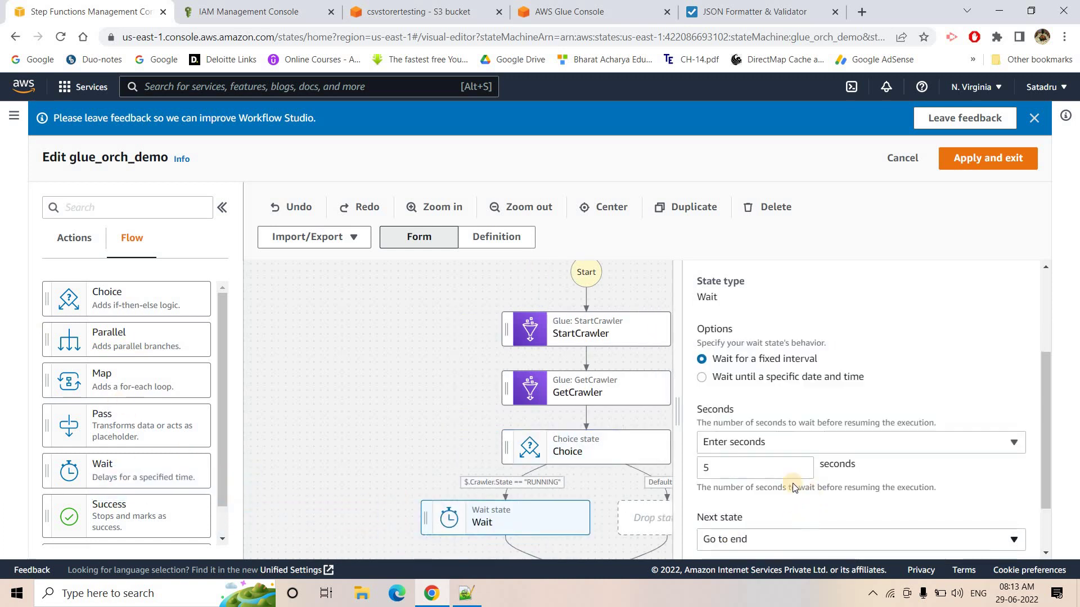
pyautogui.scroll(-2, 794, 487)
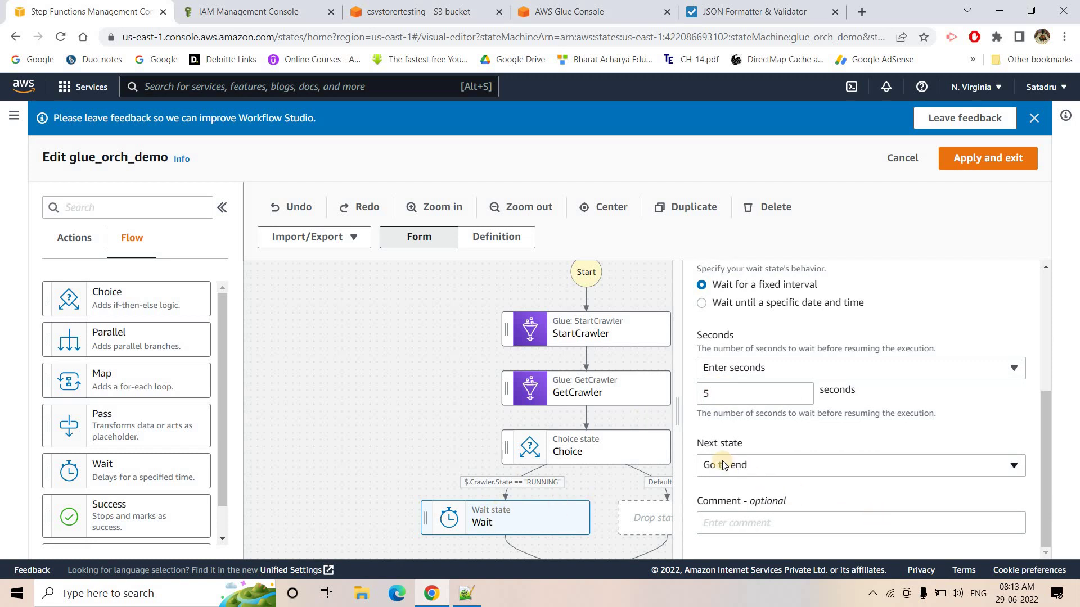
pyautogui.click(762, 464)
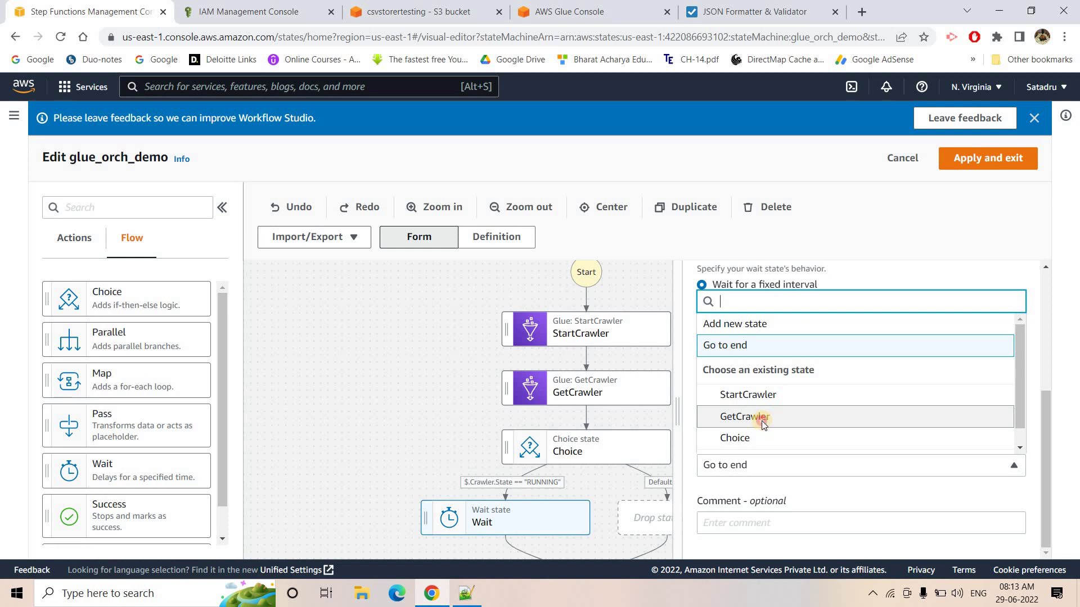
pyautogui.click(762, 421)
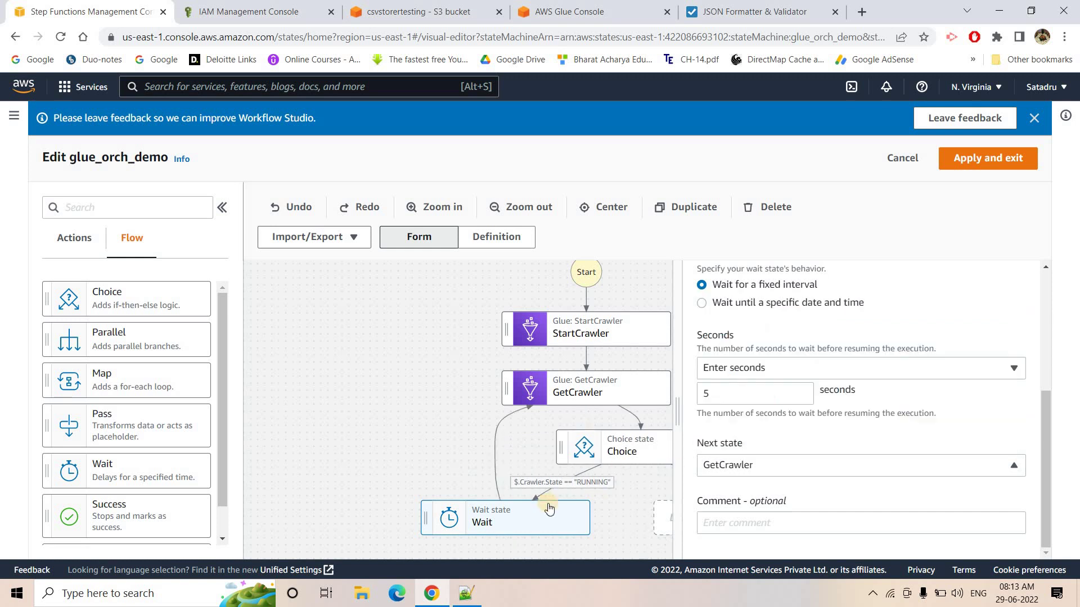
pyautogui.click(592, 209)
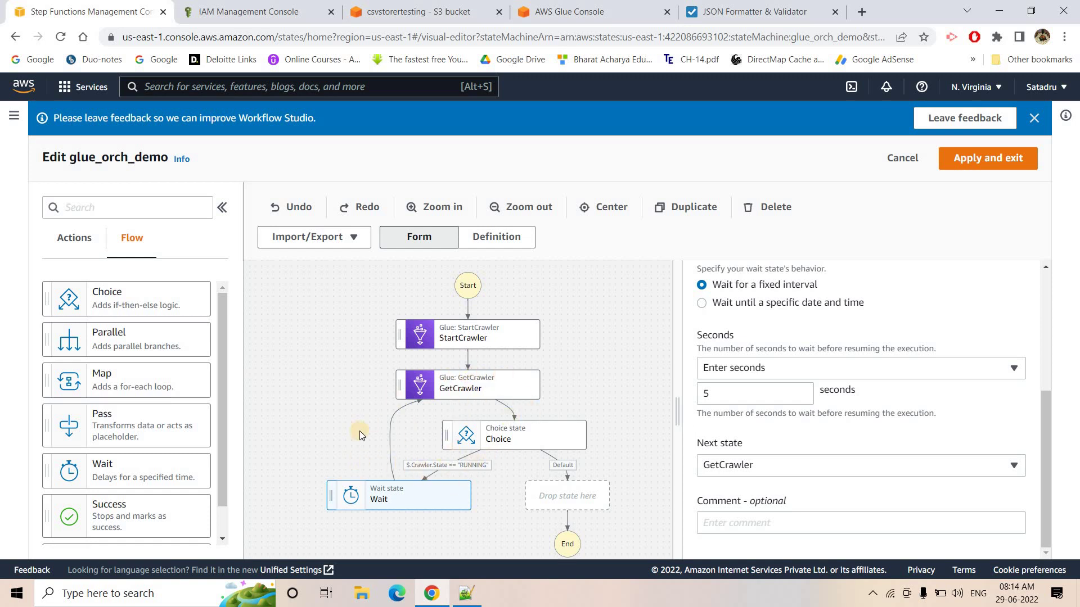
# - Switch to Notepad++ and review Steps 1 to 4 of the notes, from creating the crawler to creating the waiter
pyautogui.click(475, 593)
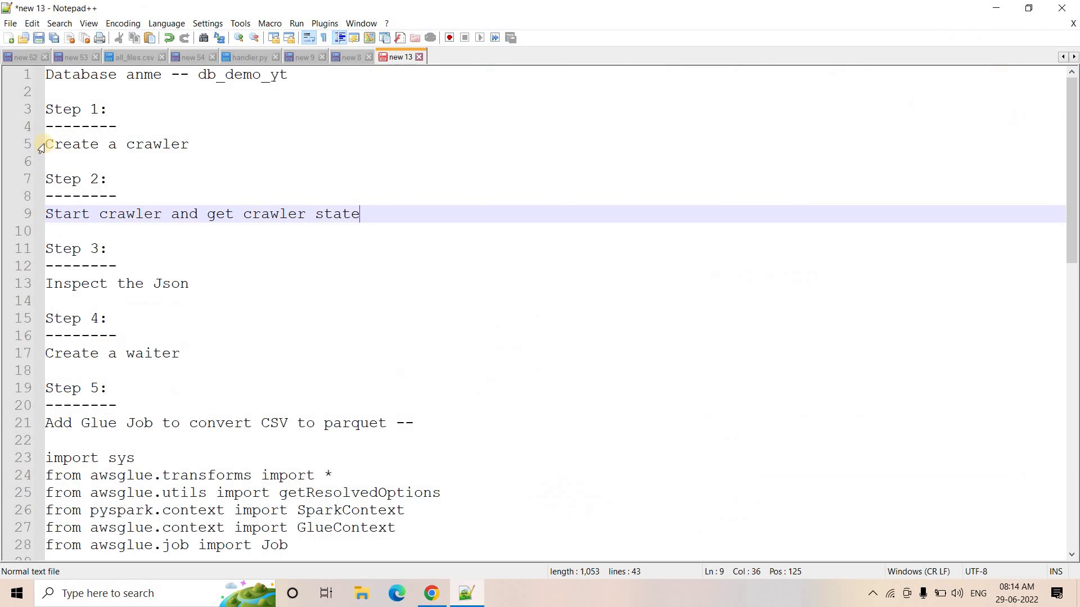
pyautogui.doubleClick(95, 142)
pyautogui.moveTo(96, 142); pyautogui.dragTo(208, 145)
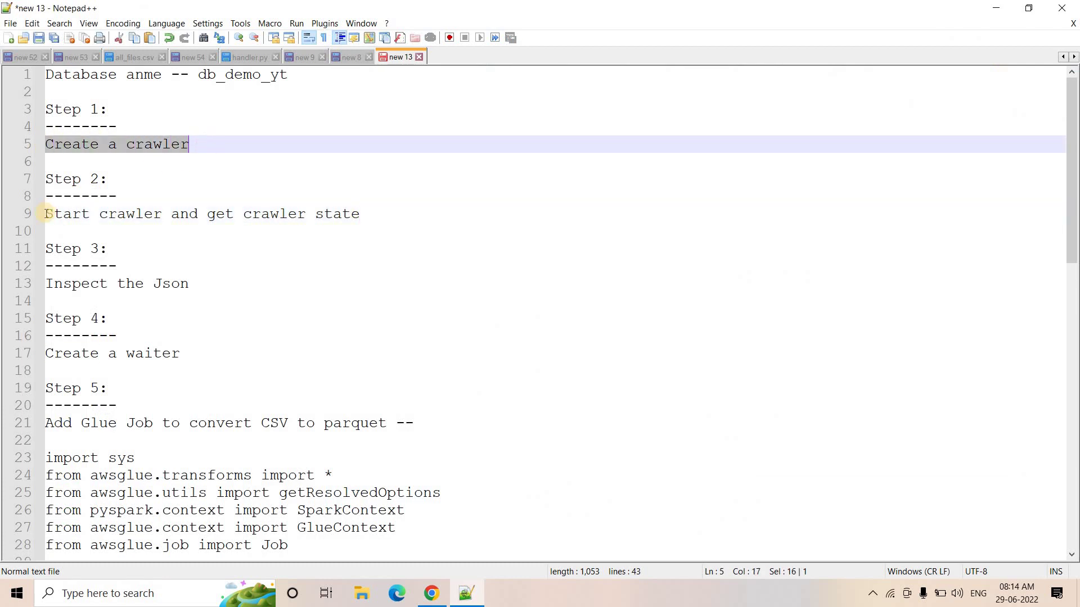
pyautogui.moveTo(45, 214); pyautogui.dragTo(382, 221)
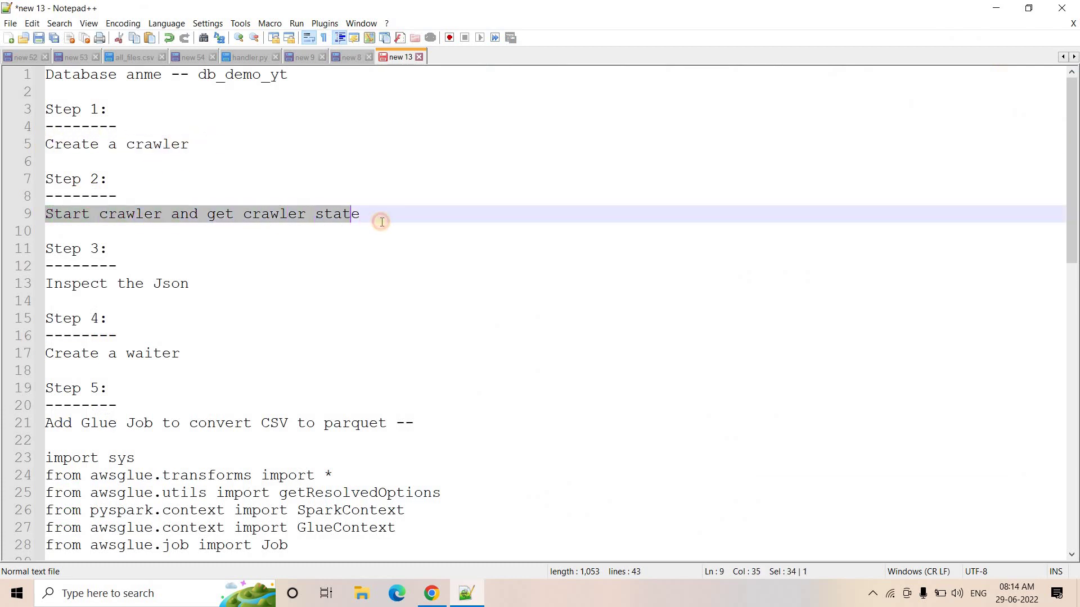
pyautogui.click(379, 221)
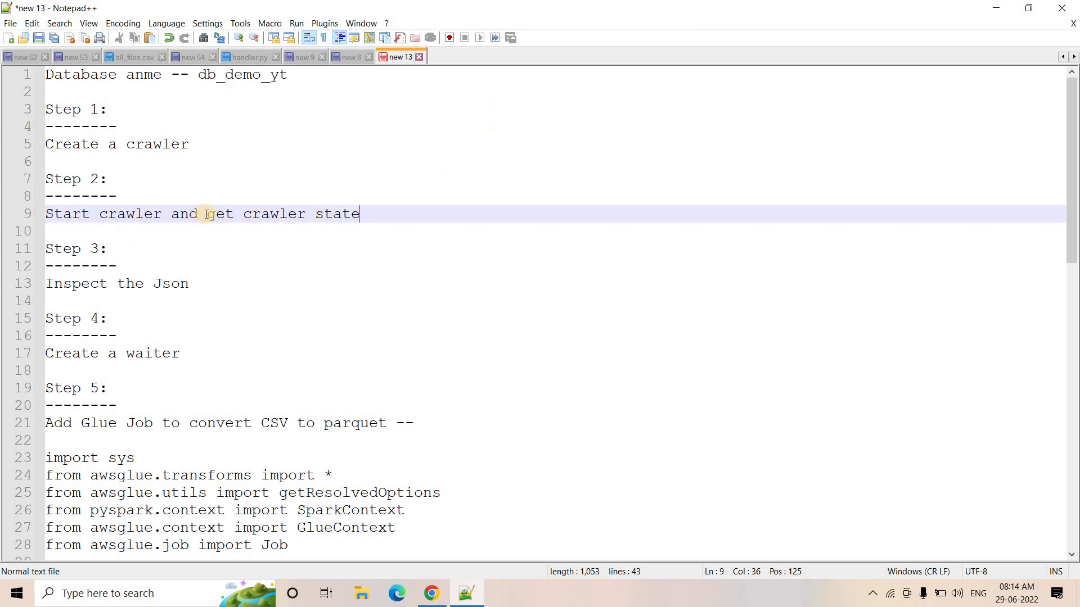
pyautogui.moveTo(229, 212); pyautogui.dragTo(306, 217)
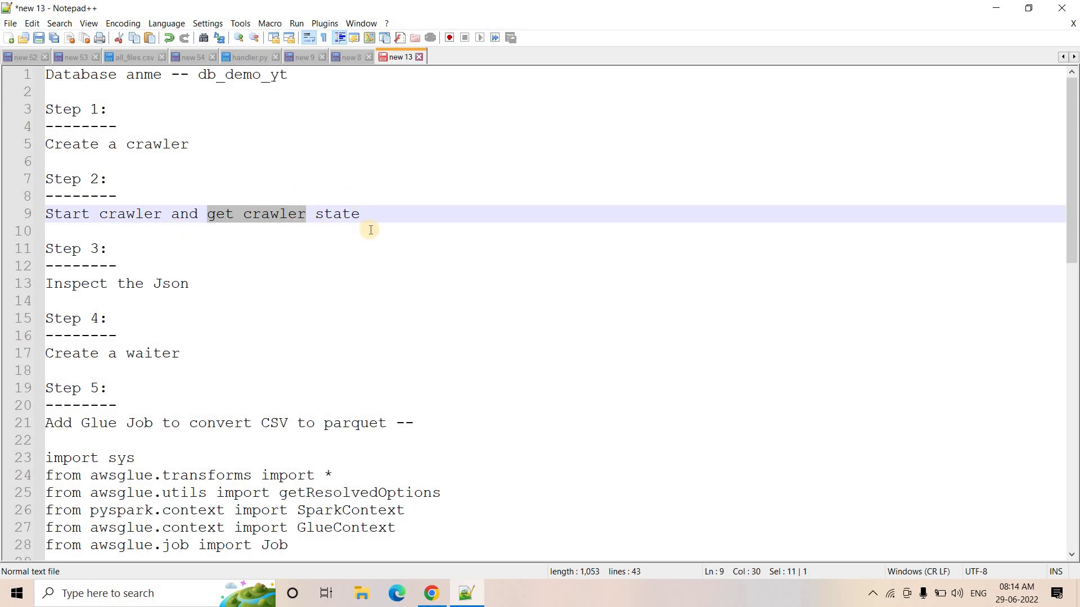
pyautogui.click(388, 211)
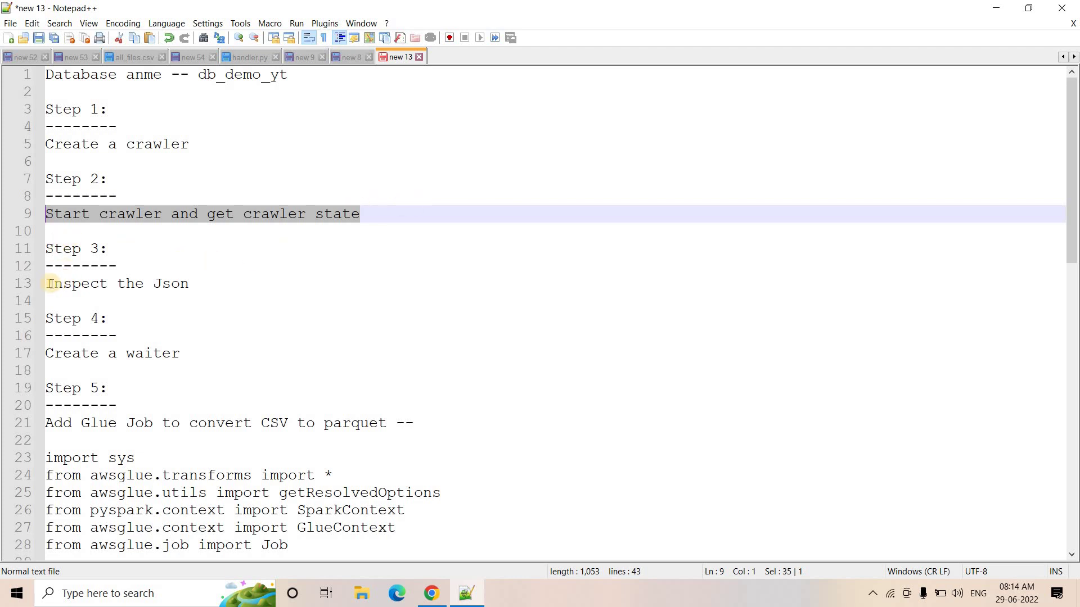
pyautogui.press('Down')
pyautogui.press('Down')
pyautogui.press('Down')
pyautogui.press('Down')
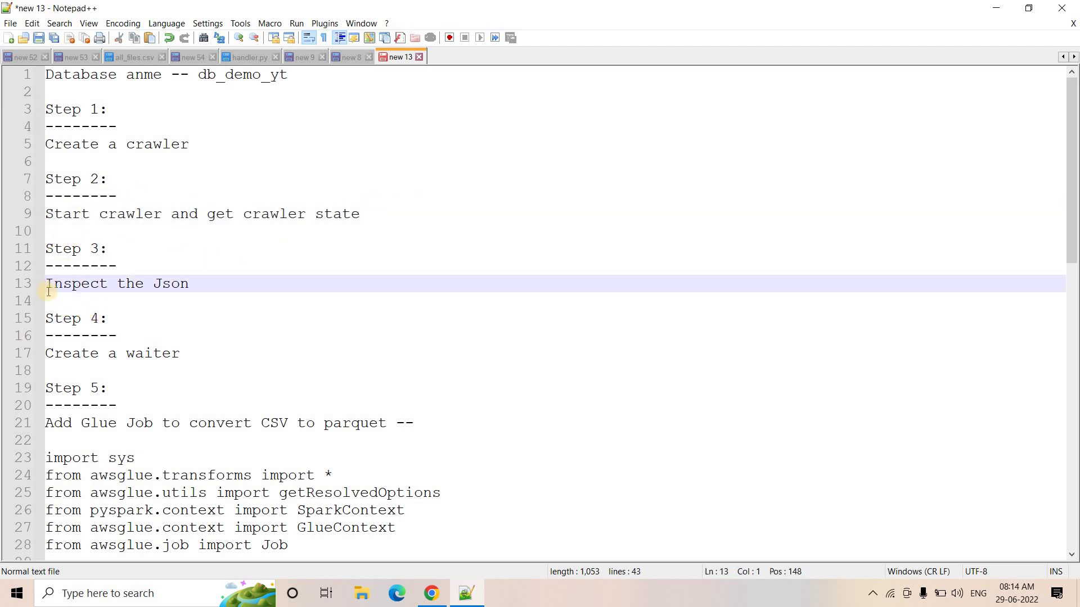
pyautogui.moveTo(50, 284); pyautogui.dragTo(189, 284)
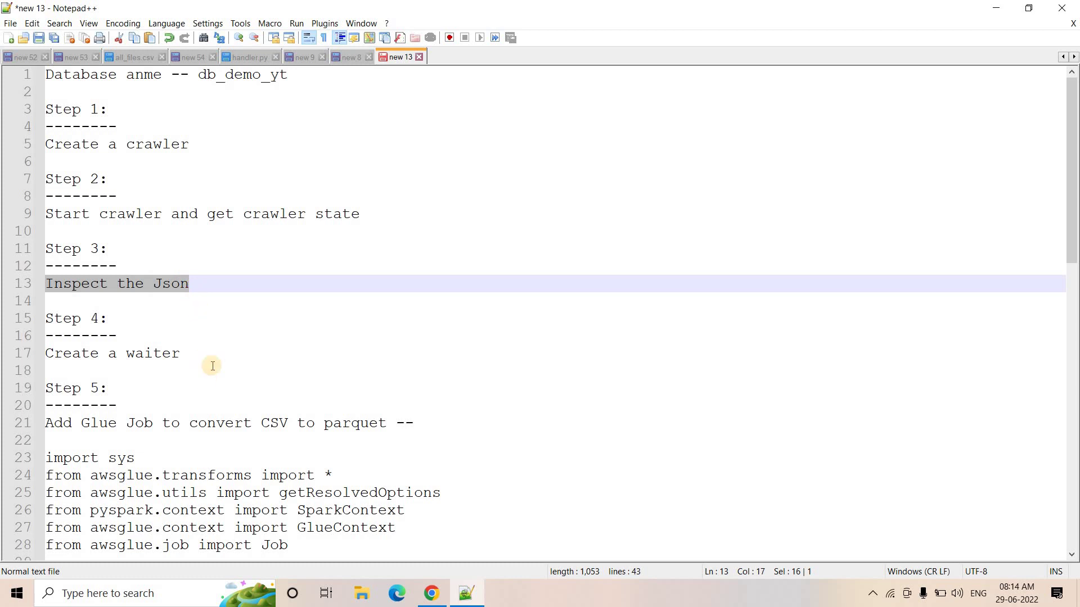
pyautogui.tripleClick(138, 352)
pyautogui.click(208, 356)
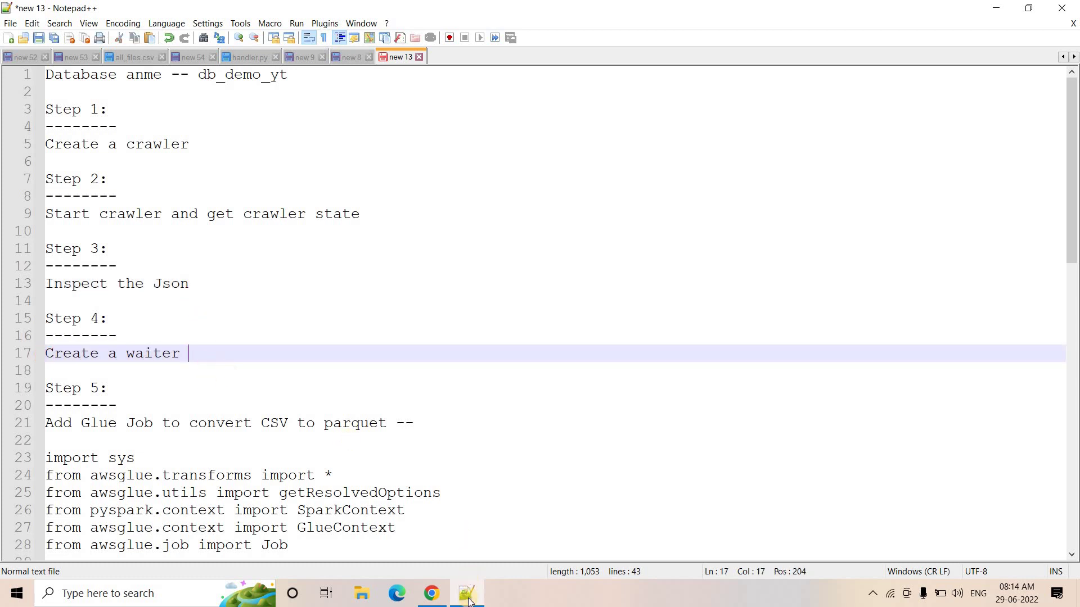
# - Return to Workflow Studio in Chrome, search the actions for Glue, and add AWS Glue StartJobRun to the Choice state's Default branch
pyautogui.click(432, 594)
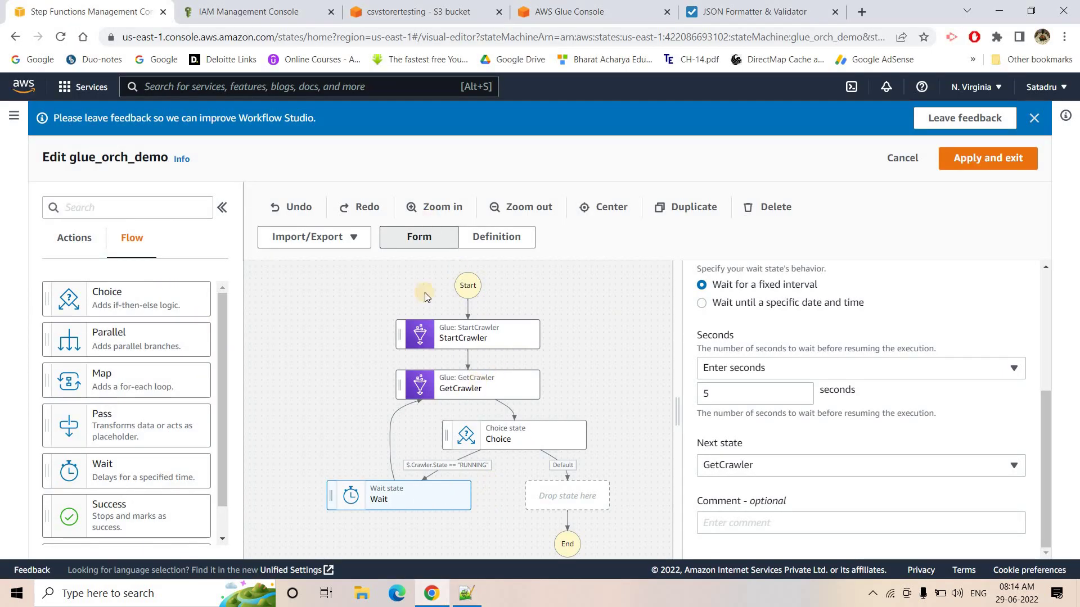
pyautogui.click(580, 8)
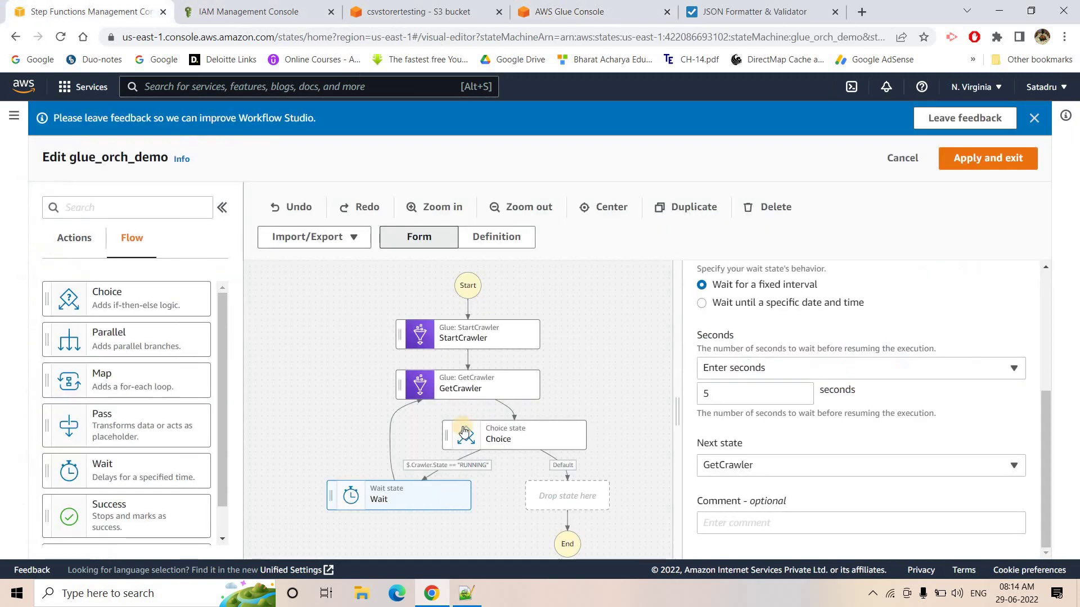
pyautogui.click(84, 11)
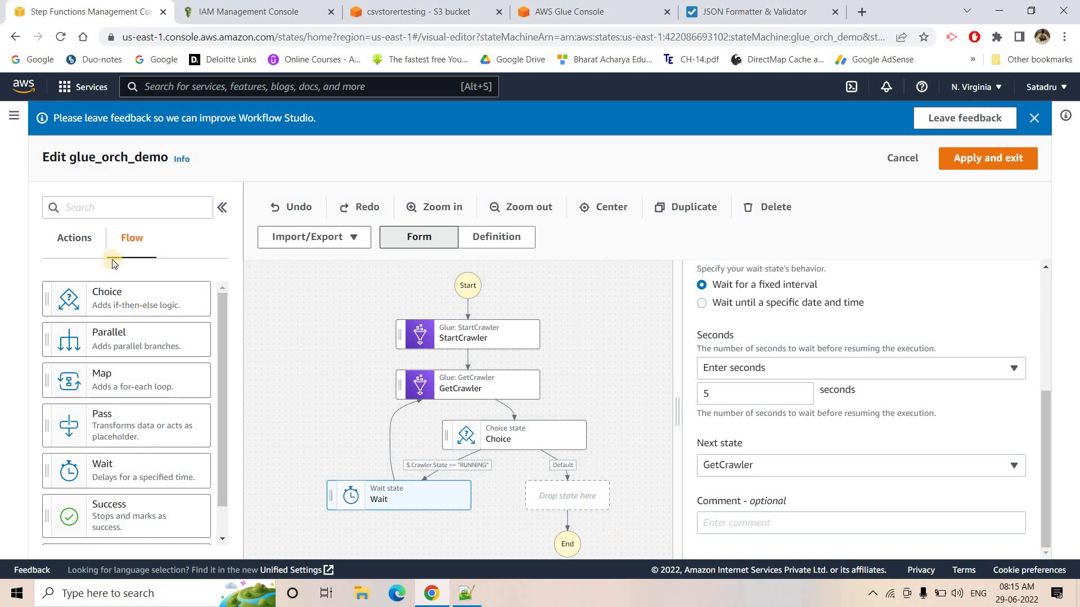
pyautogui.click(79, 237)
pyautogui.click(105, 202)
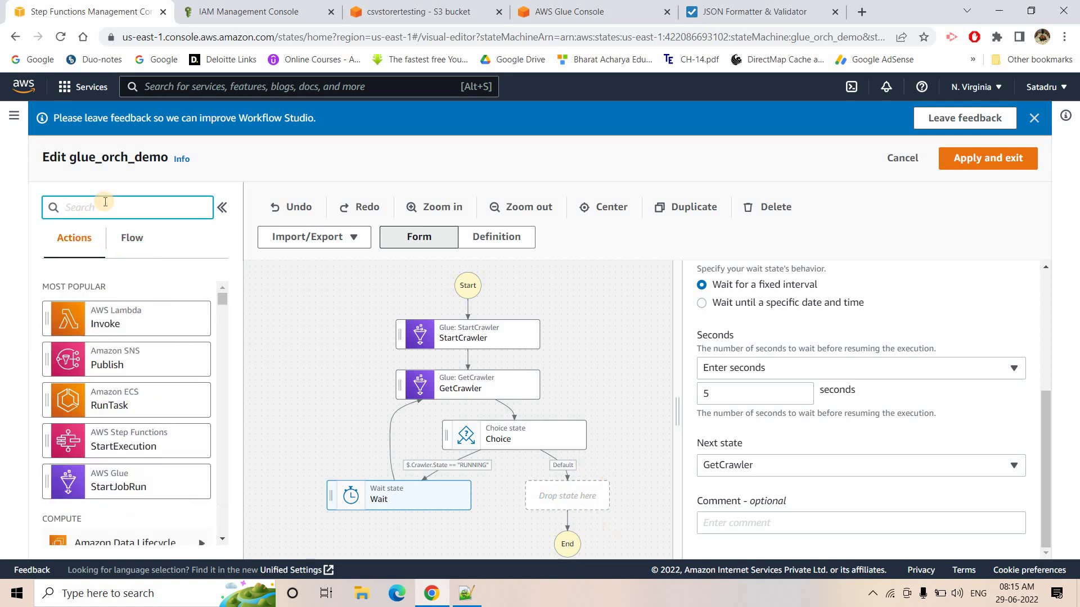
pyautogui.write('Glue')
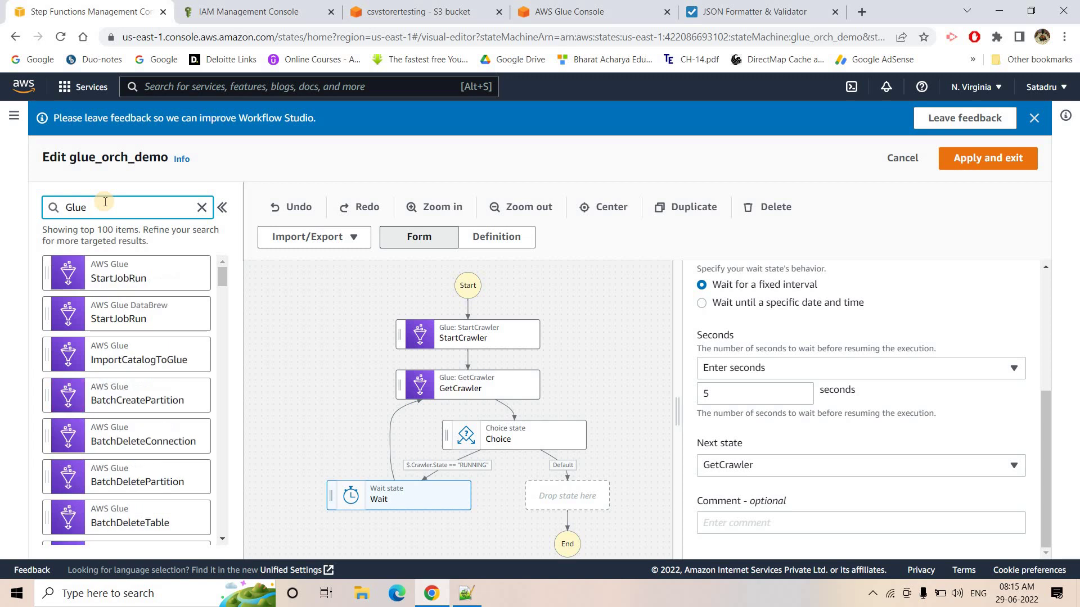
pyautogui.moveTo(481, 395); pyautogui.dragTo(621, 508)
pyautogui.doubleClick(830, 397)
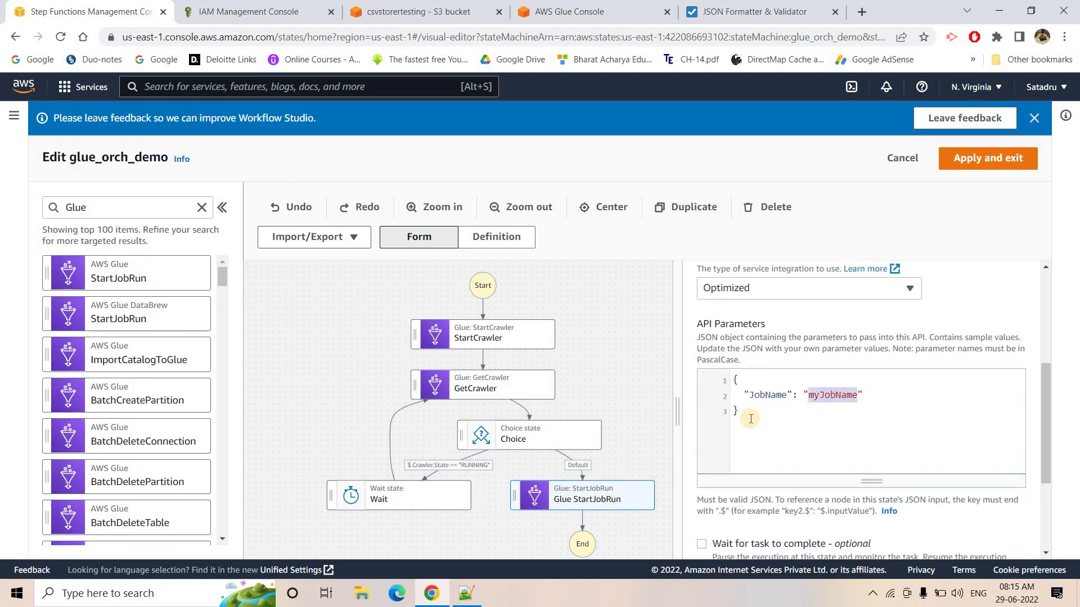
# - Switch to Notepad++ and examine the Step 5 Glue job script, including its catalog data source and parquet output format
pyautogui.click(465, 594)
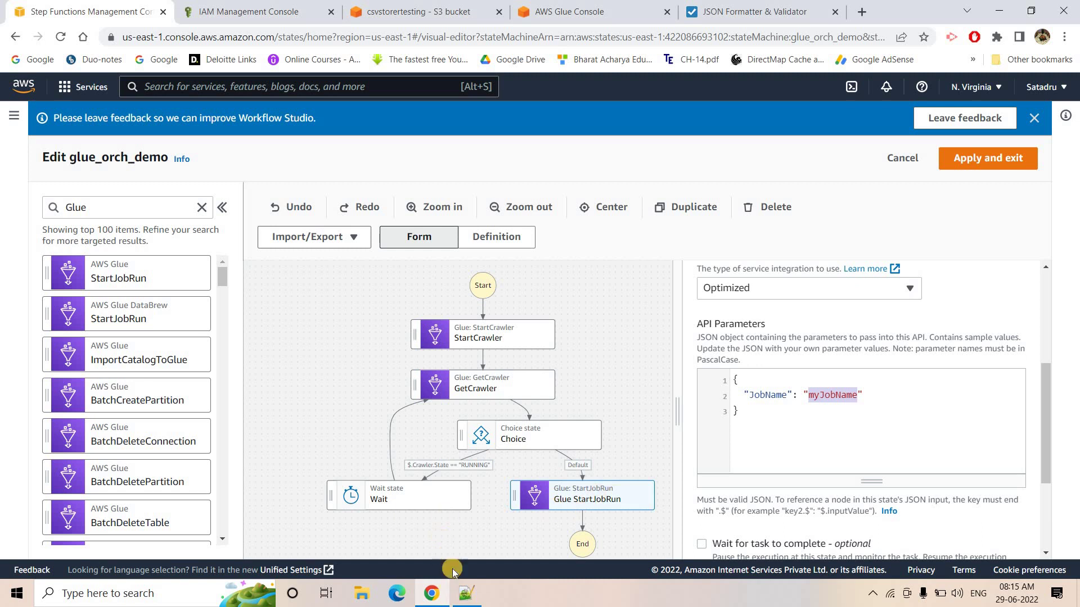
pyautogui.scroll(-4, 248, 360)
pyautogui.scroll(-2, 230, 308)
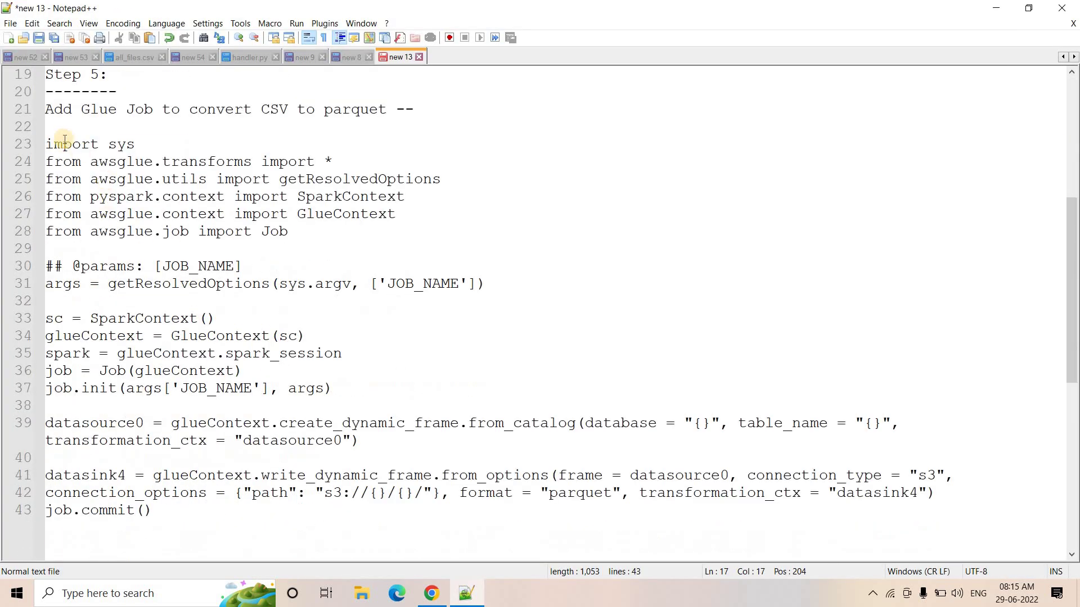
pyautogui.moveTo(47, 138); pyautogui.dragTo(151, 510)
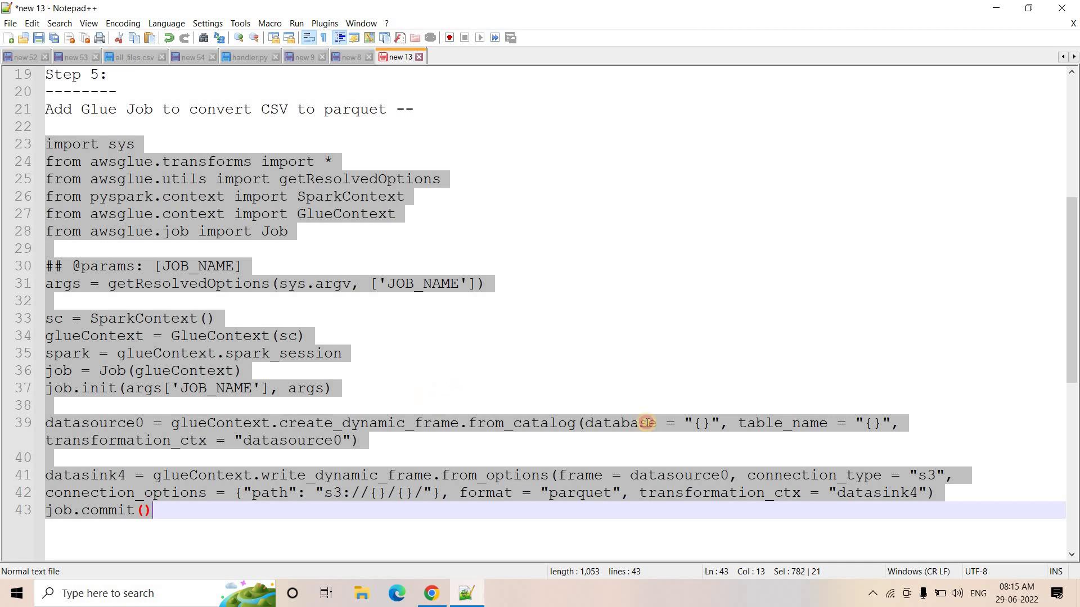
pyautogui.click(434, 412)
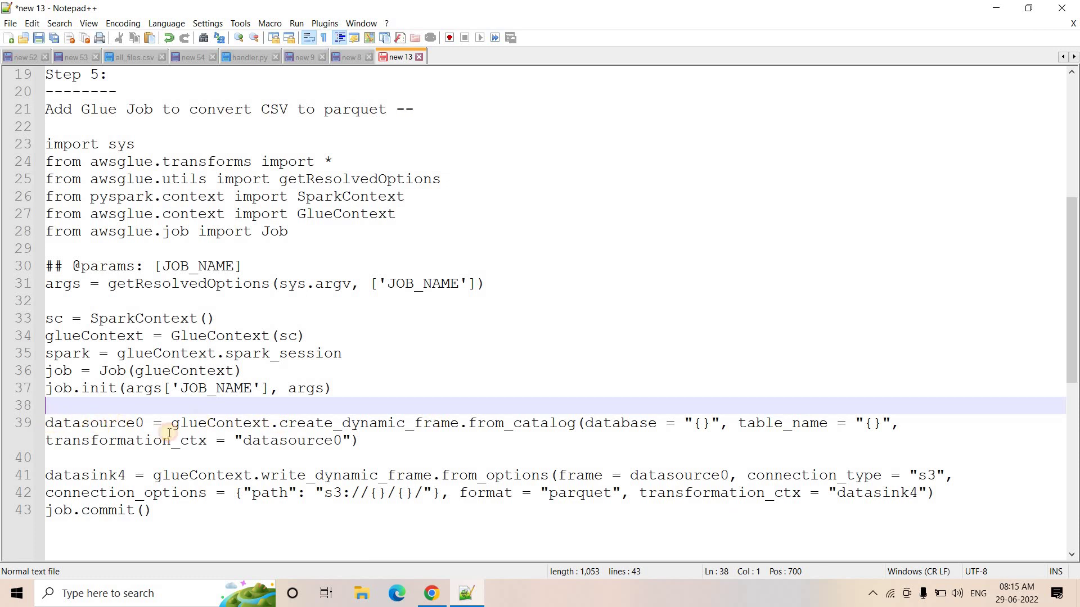
pyautogui.moveTo(52, 423); pyautogui.dragTo(420, 451)
pyautogui.moveTo(271, 475); pyautogui.dragTo(449, 477)
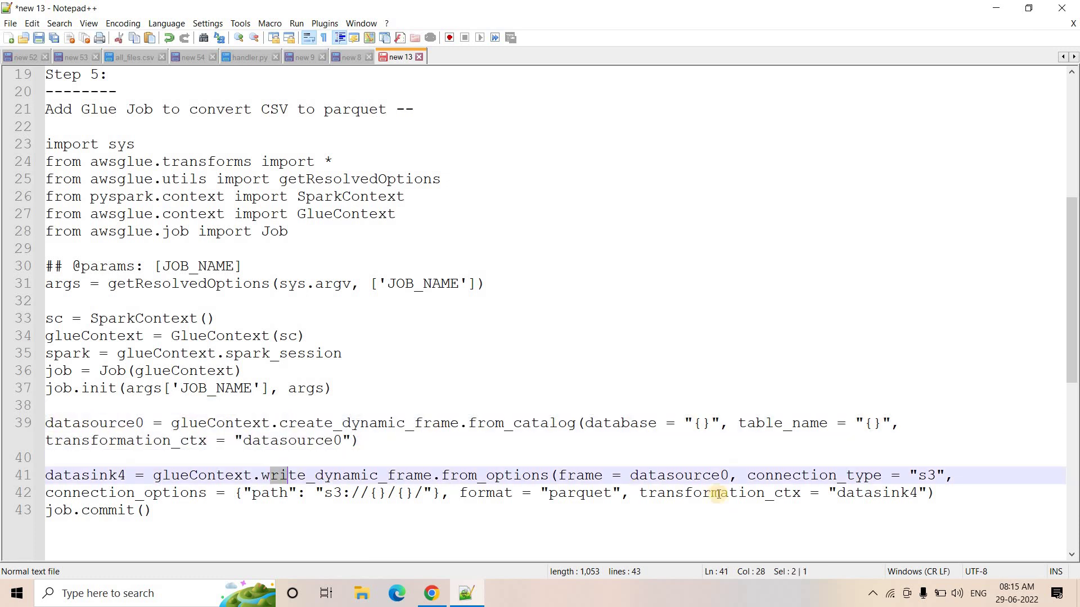
pyautogui.doubleClick(564, 493)
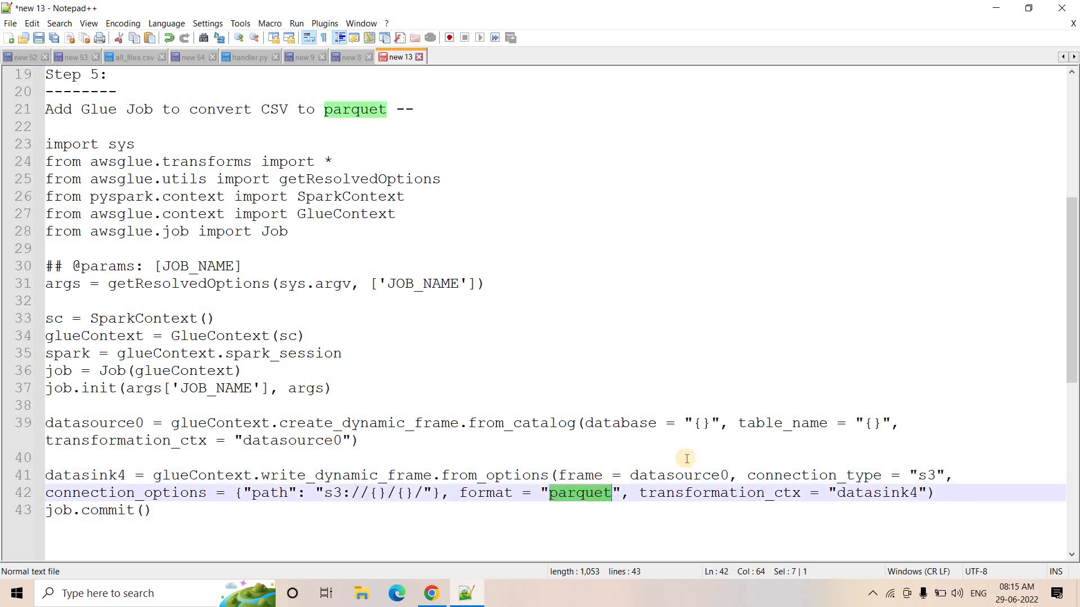
# - Replace the database placeholder in the script's datasource0 line with db_demo_yt, copied from the top of the notes
pyautogui.moveTo(710, 423); pyautogui.dragTo(692, 424)
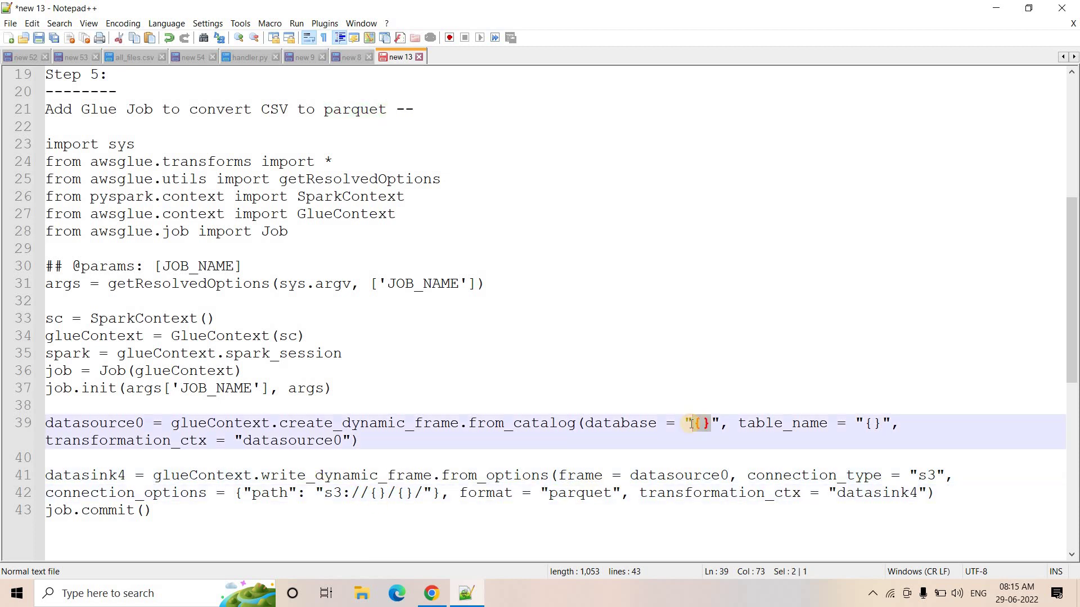
pyautogui.press('Delete')
pyautogui.scroll(6, 450, 315)
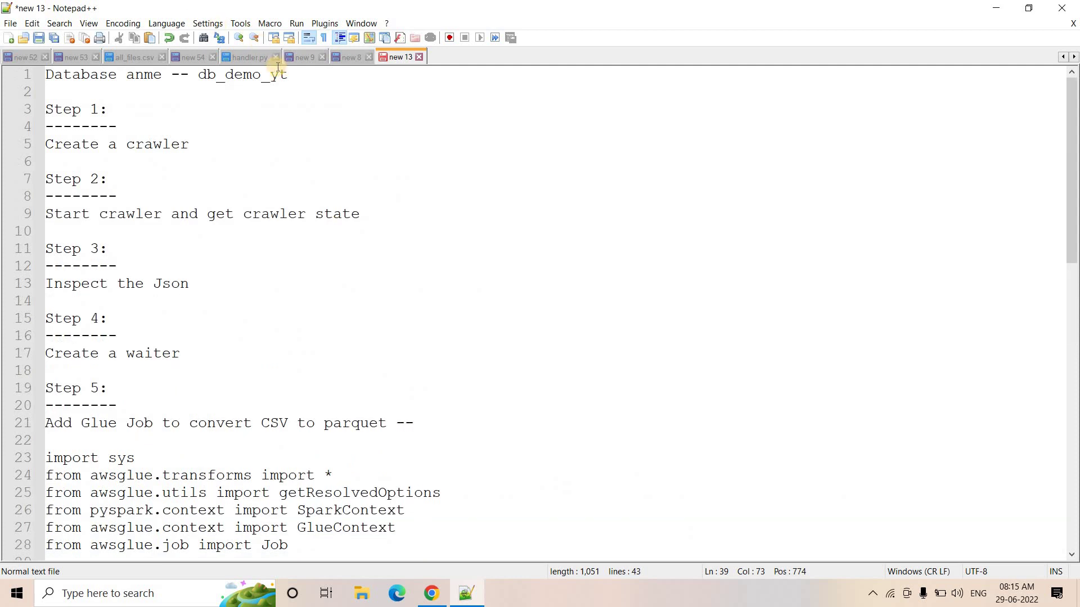
pyautogui.doubleClick(275, 72)
pyautogui.hotkey('ctrl', 'c')
pyautogui.scroll(-8, 646, 357)
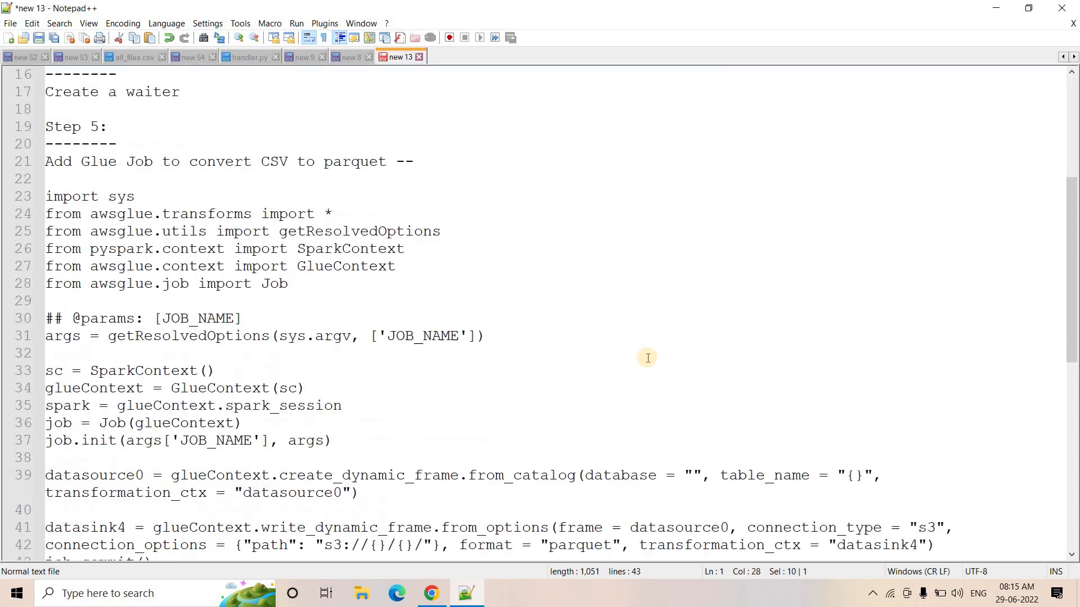
pyautogui.click(695, 318)
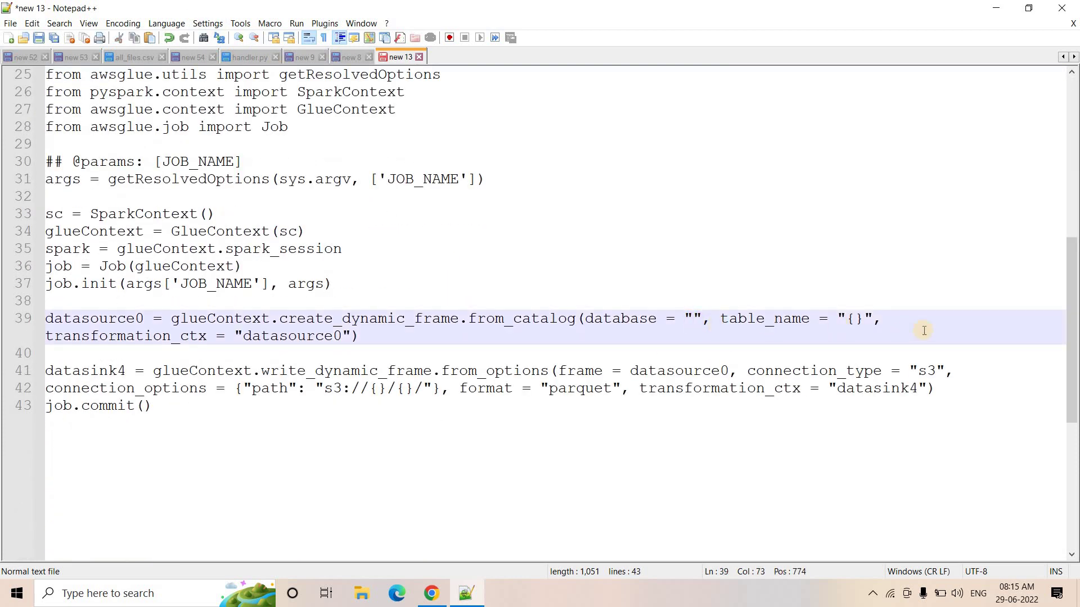
pyautogui.hotkey('ctrl', 'v')
# - Clear the table_name placeholder, switch to AWS Glue in Chrome, and view the tables of database db_demo_yt
pyautogui.doubleClick(949, 319)
pyautogui.press('Delete')
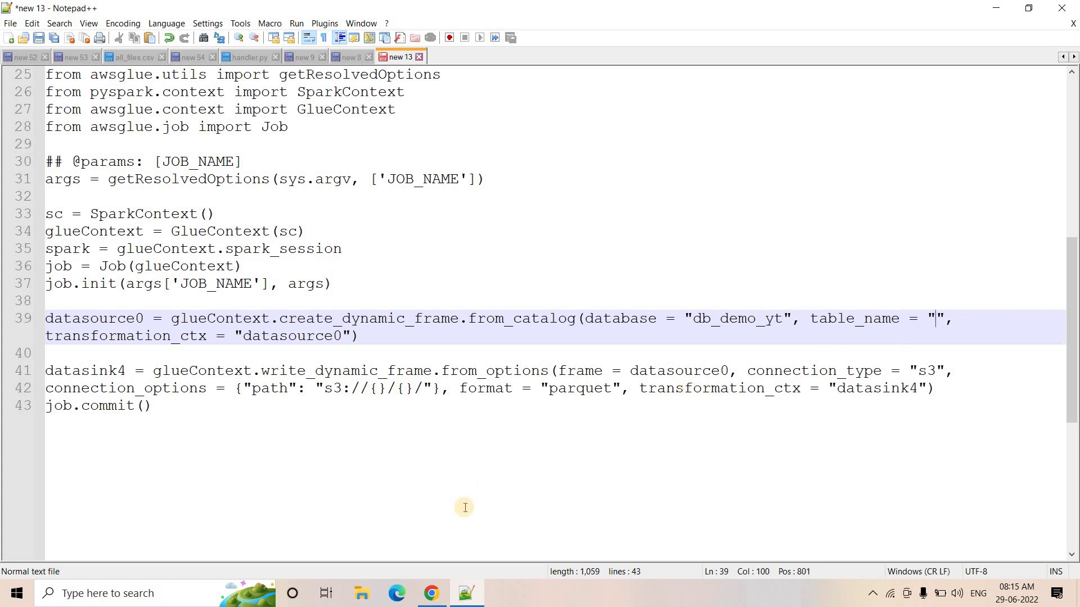
pyautogui.click(428, 596)
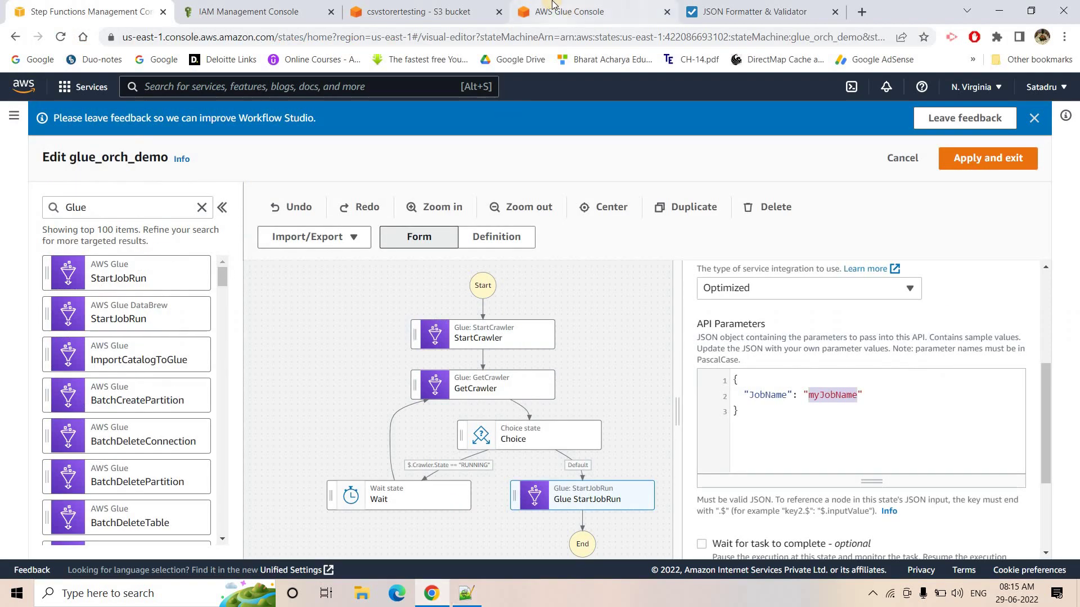
pyautogui.click(551, 6)
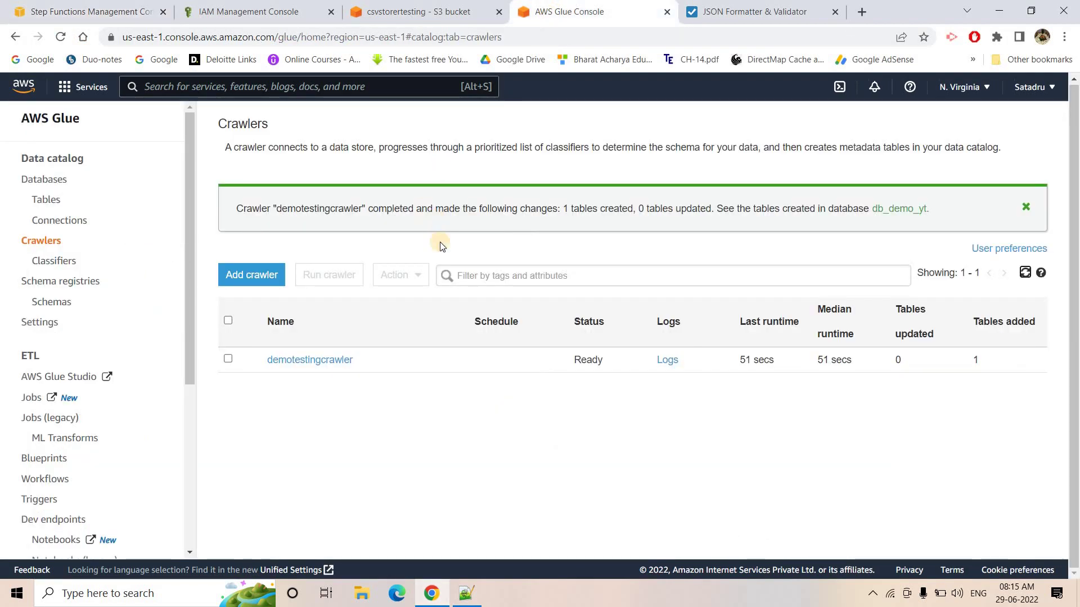
pyautogui.click(46, 203)
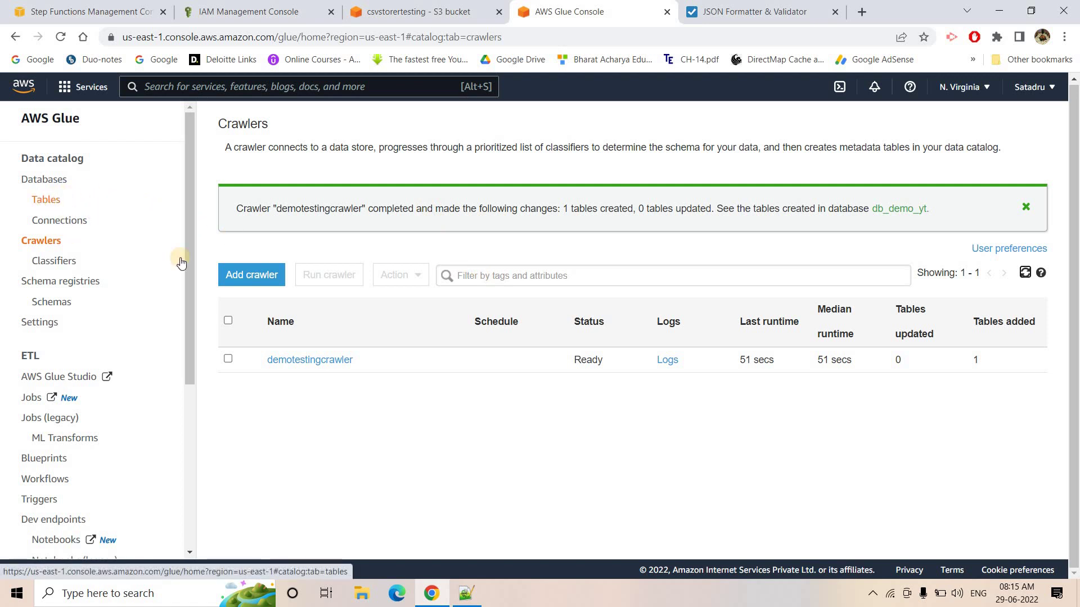
pyautogui.click(38, 181)
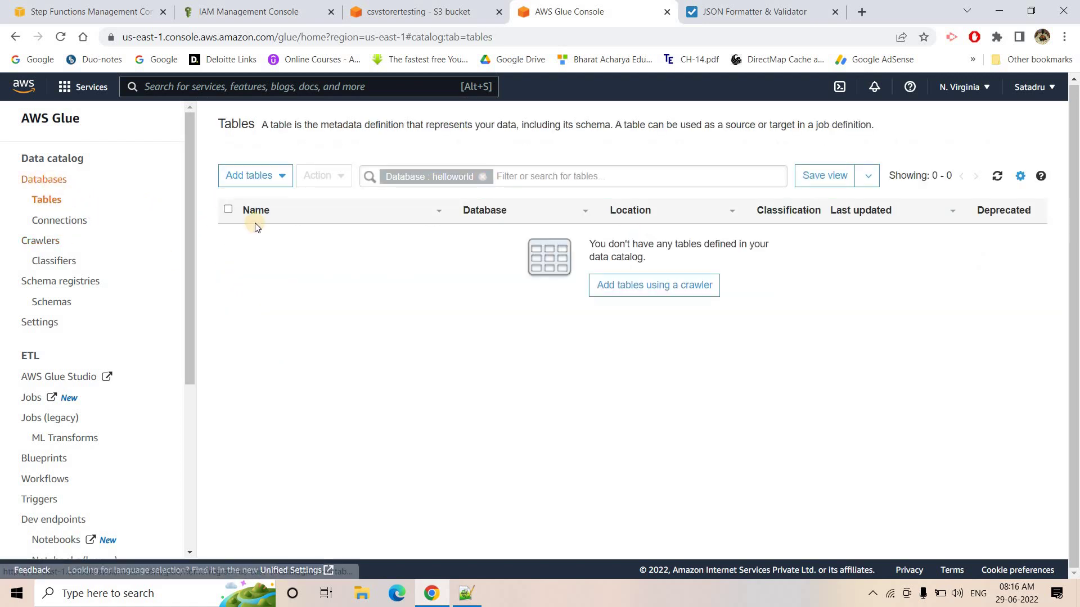
pyautogui.click(269, 237)
pyautogui.click(279, 322)
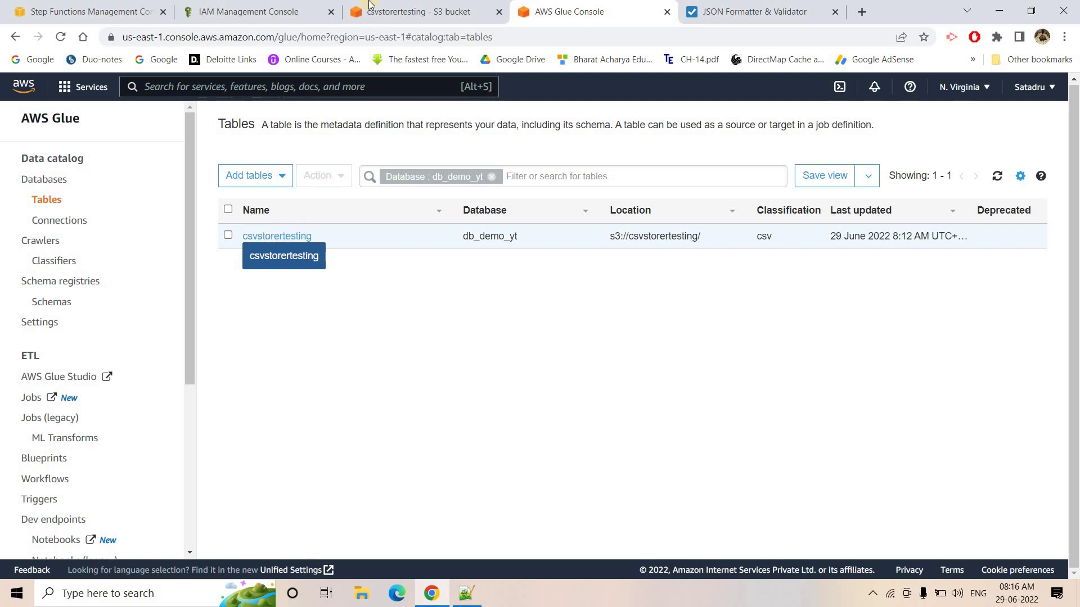
# - Copy the name csvstorertesting from its S3 bucket page and insert it as the table_name in the Notepad++ script
pyautogui.hotkey('ctrl', 'shift', 'Tab')
pyautogui.doubleClick(275, 164)
pyautogui.hotkey('ctrl', 'c')
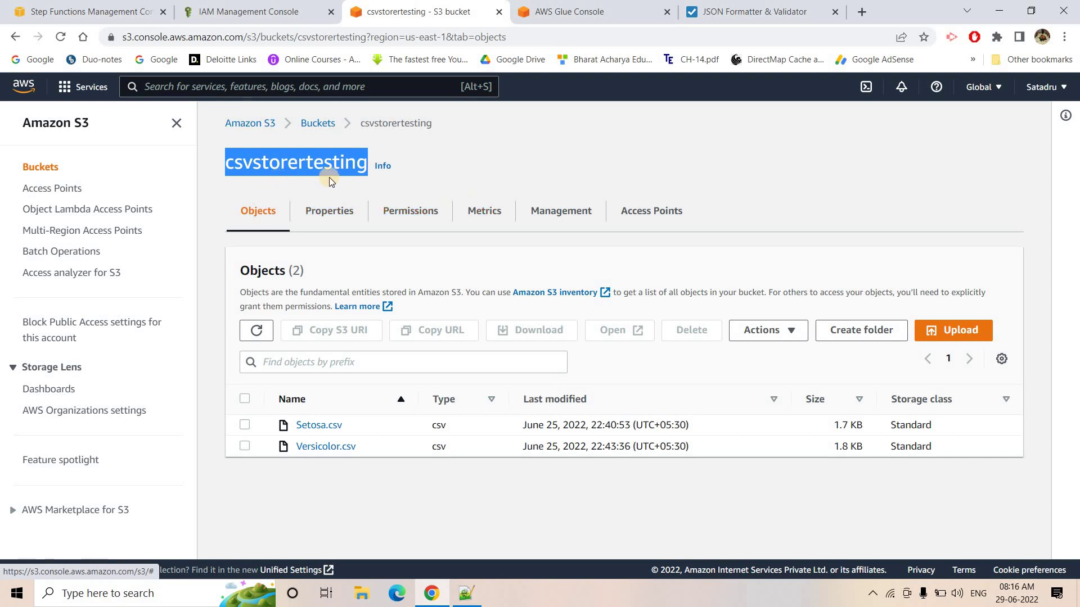
pyautogui.click(465, 593)
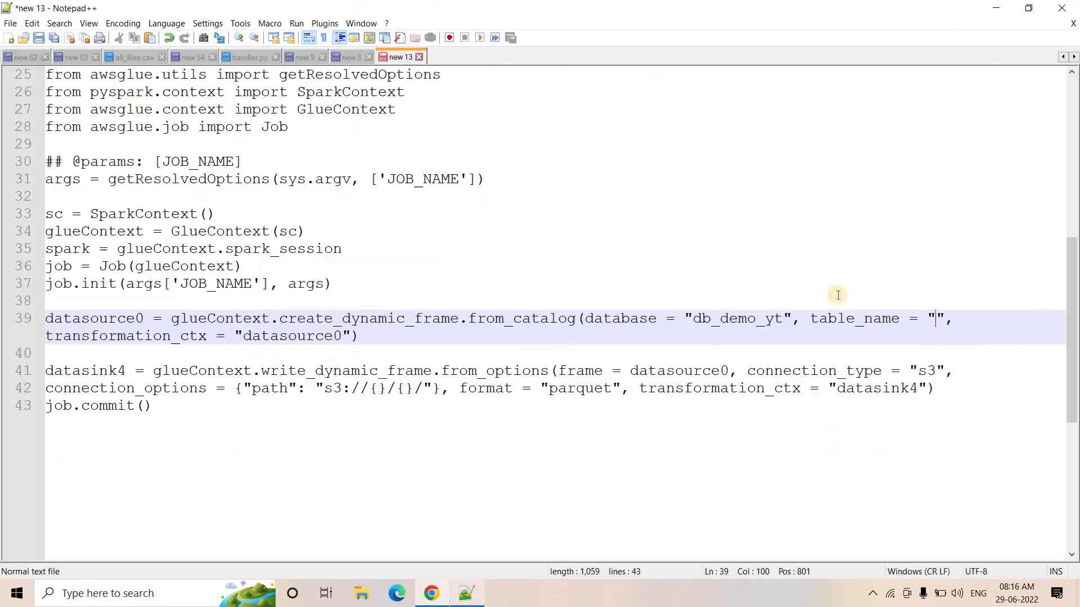
pyautogui.hotkey('ctrl', 'v')
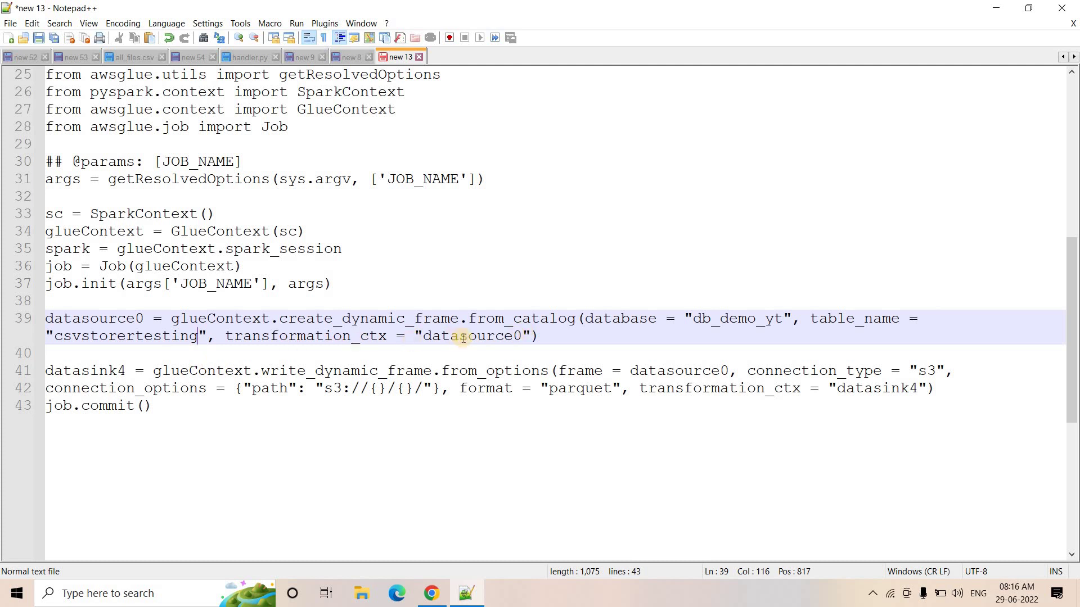
# - Check the script's output path, switch to S3 in Chrome, and copy the S3 URI of the parquet_demo folder in bucket logga
pyautogui.doubleClick(481, 336)
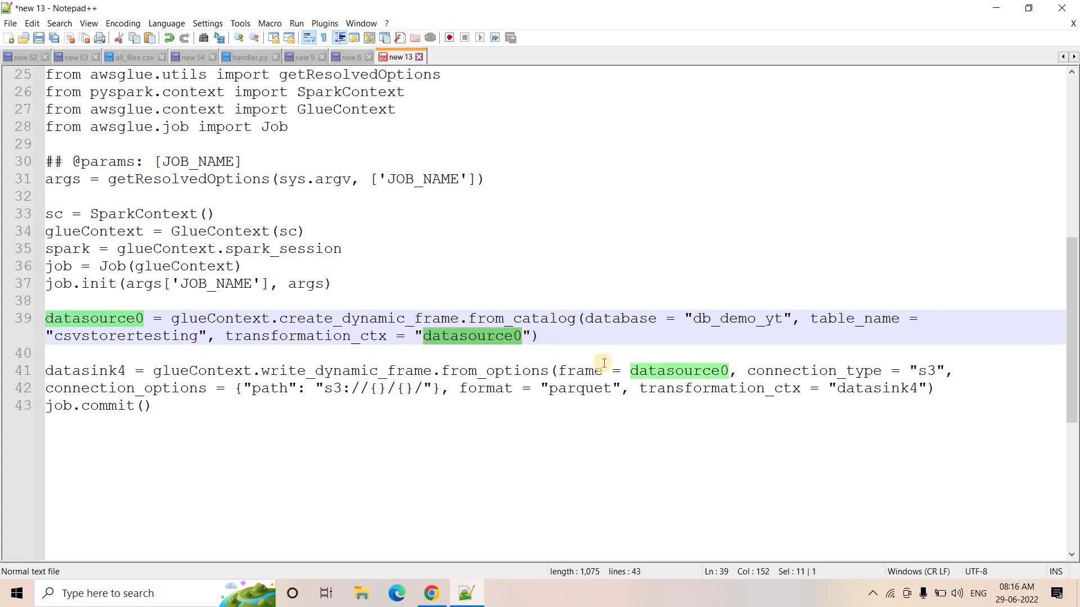
pyautogui.moveTo(748, 371); pyautogui.dragTo(757, 371)
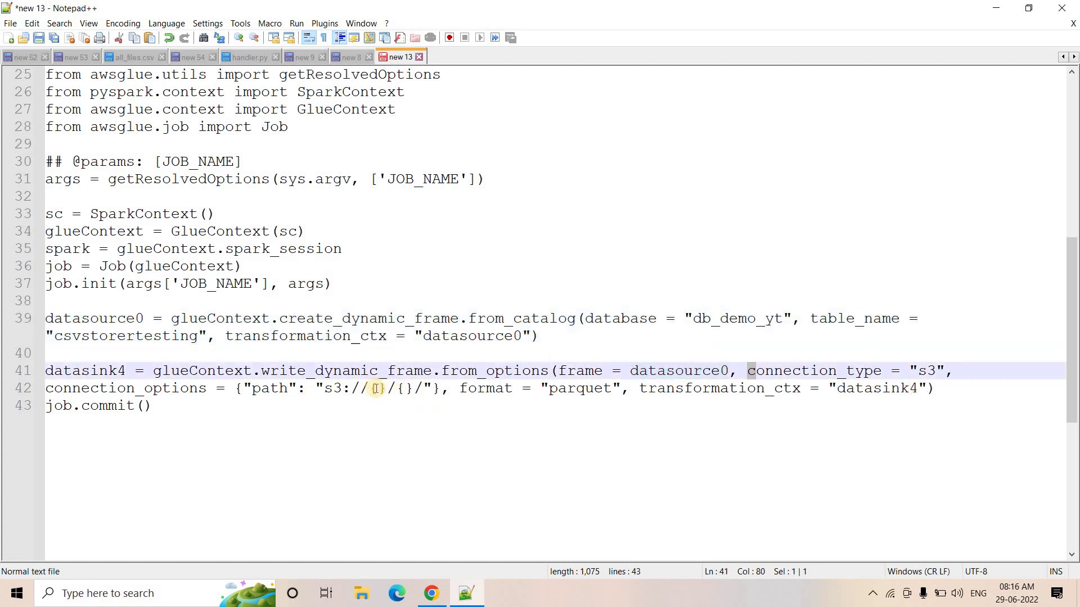
pyautogui.moveTo(316, 389); pyautogui.dragTo(450, 389)
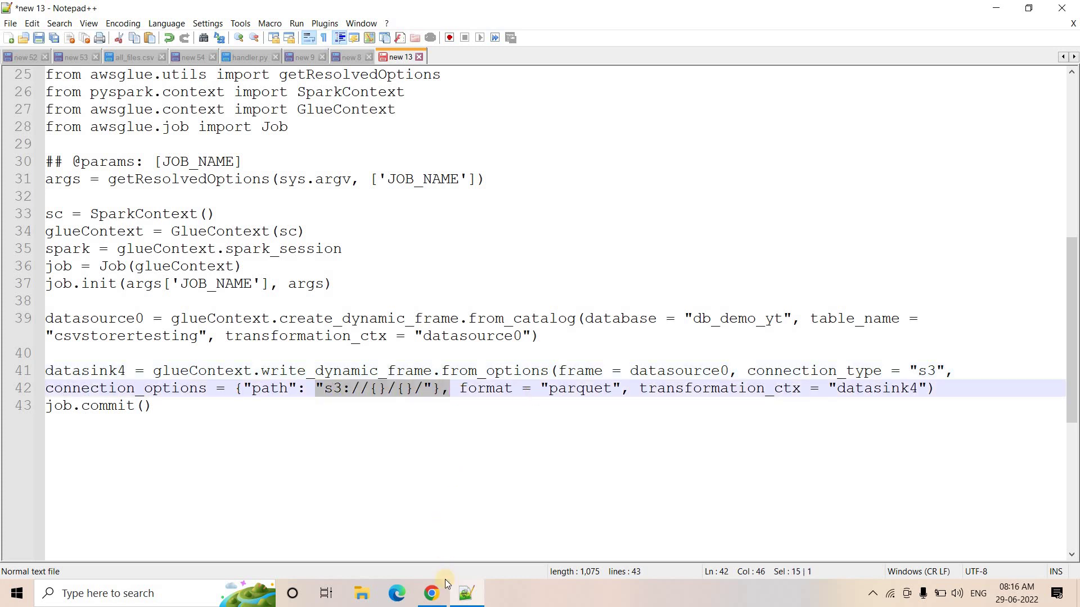
pyautogui.click(530, 389)
pyautogui.click(431, 593)
pyautogui.click(569, 12)
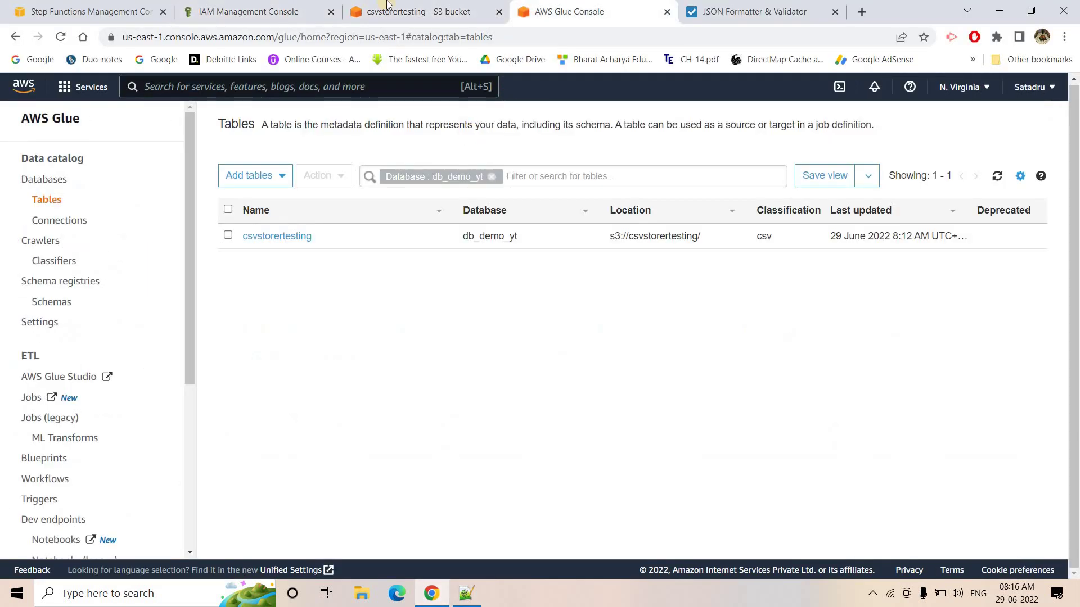
pyautogui.click(418, 11)
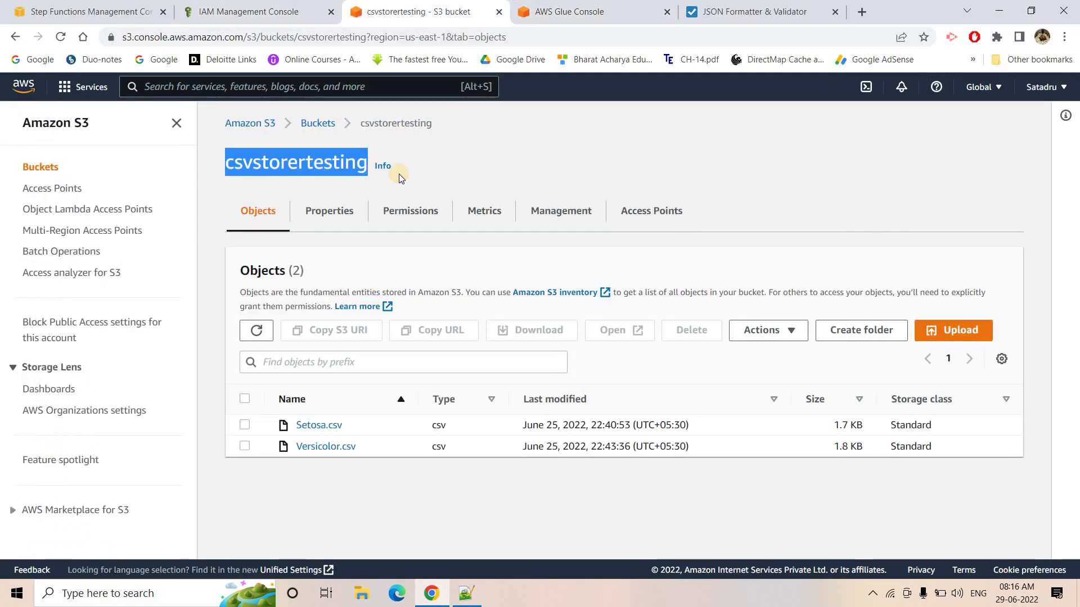
pyautogui.click(319, 129)
pyautogui.click(289, 454)
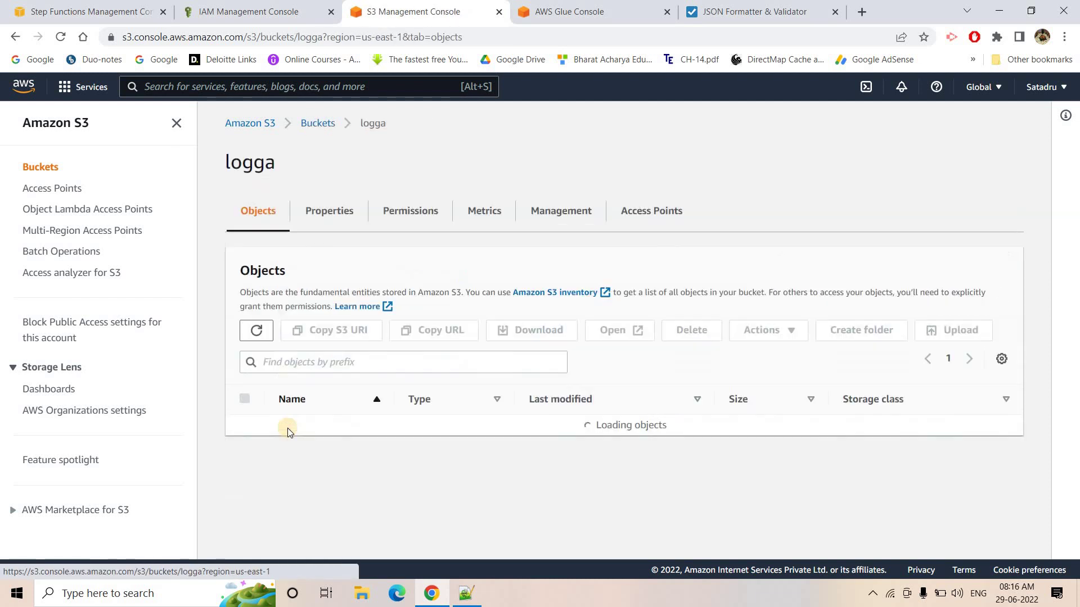
pyautogui.click(331, 426)
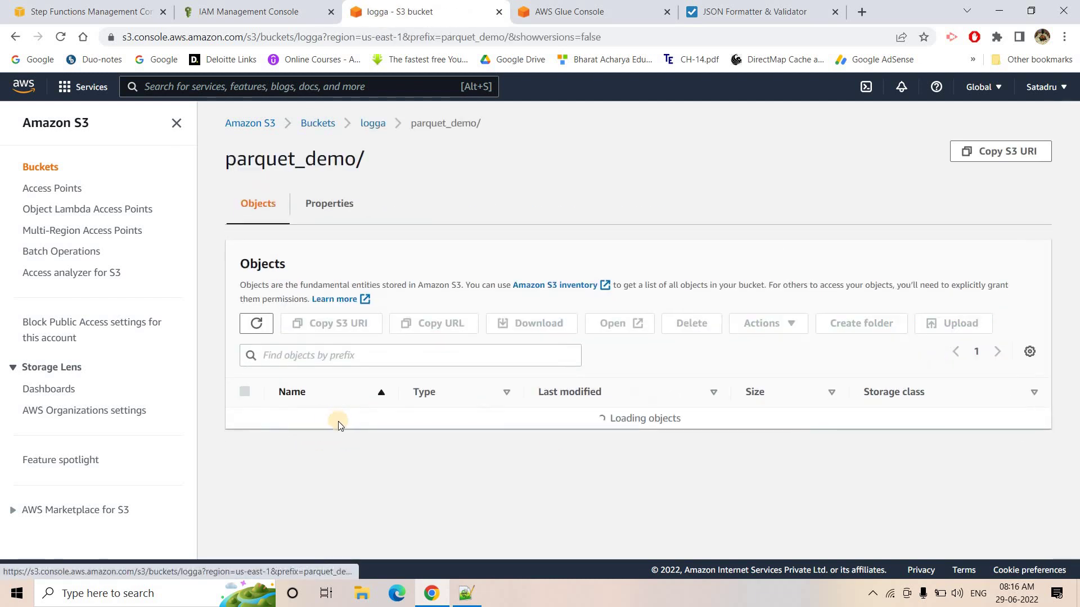
pyautogui.click(332, 205)
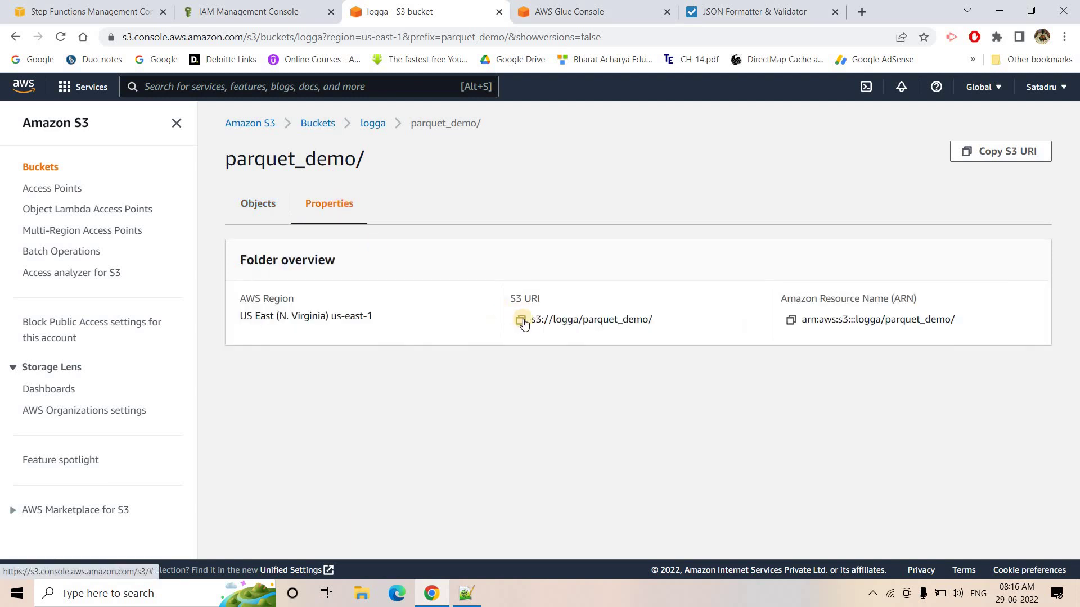
pyautogui.click(520, 320)
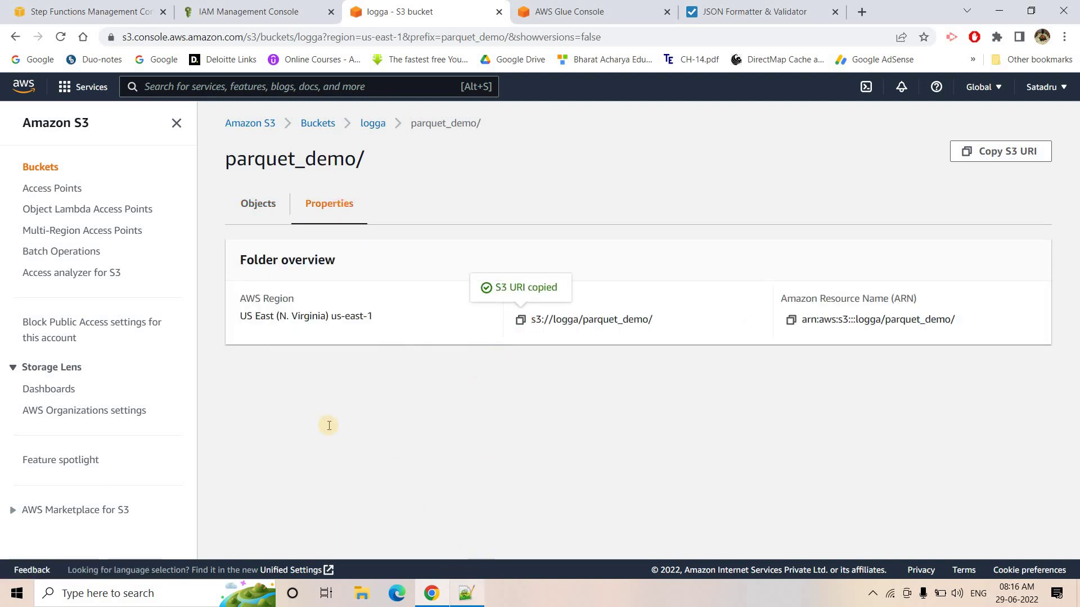
# - Return to Notepad++ and set the datasink4 output path to s3://logga/parquet_demo/
pyautogui.hotkey('alt', 'Tab')
pyautogui.moveTo(393, 388); pyautogui.dragTo(423, 388)
pyautogui.hotkey('ctrl', 'v')
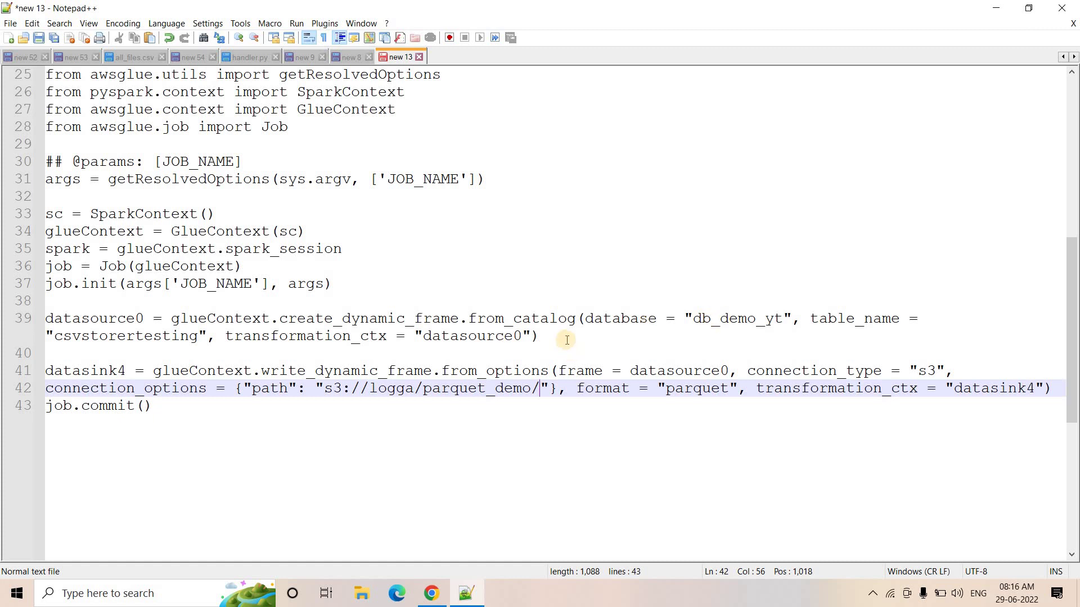
# - Copy the complete Glue job script from import sys through job.commit()
pyautogui.moveTo(568, 340); pyautogui.dragTo(414, 311)
pyautogui.moveTo(476, 409); pyautogui.dragTo(398, 389)
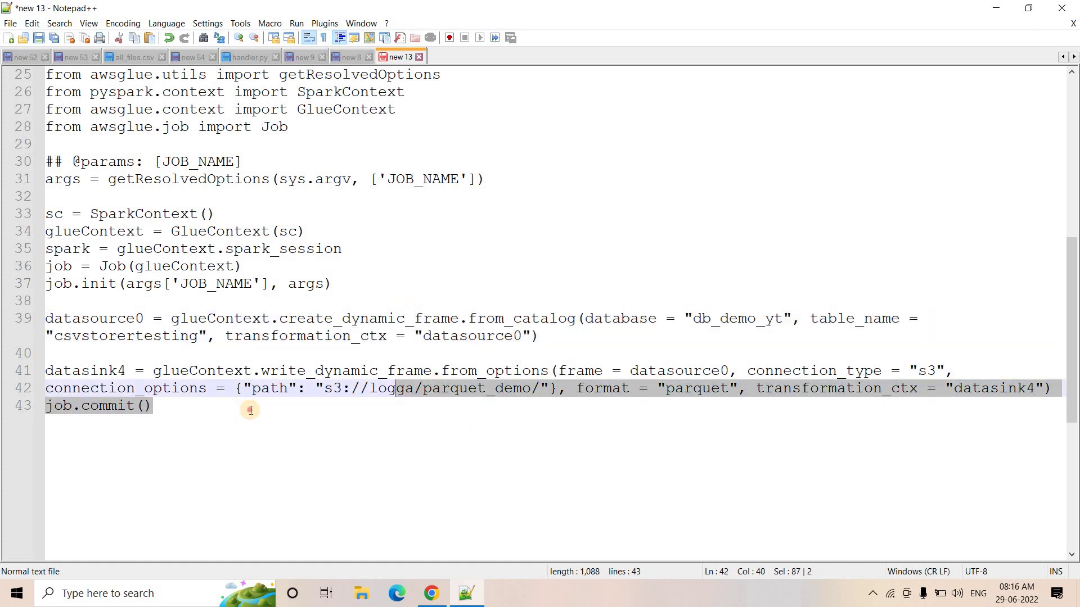
pyautogui.doubleClick(248, 410)
pyautogui.scroll(3, 110, 247)
pyautogui.moveTo(129, 301); pyautogui.dragTo(44, 194)
# - Switch to AWS Glue in Chrome and start a new legacy job named csvdemo_yt with IAM role demotesting
pyautogui.click(430, 593)
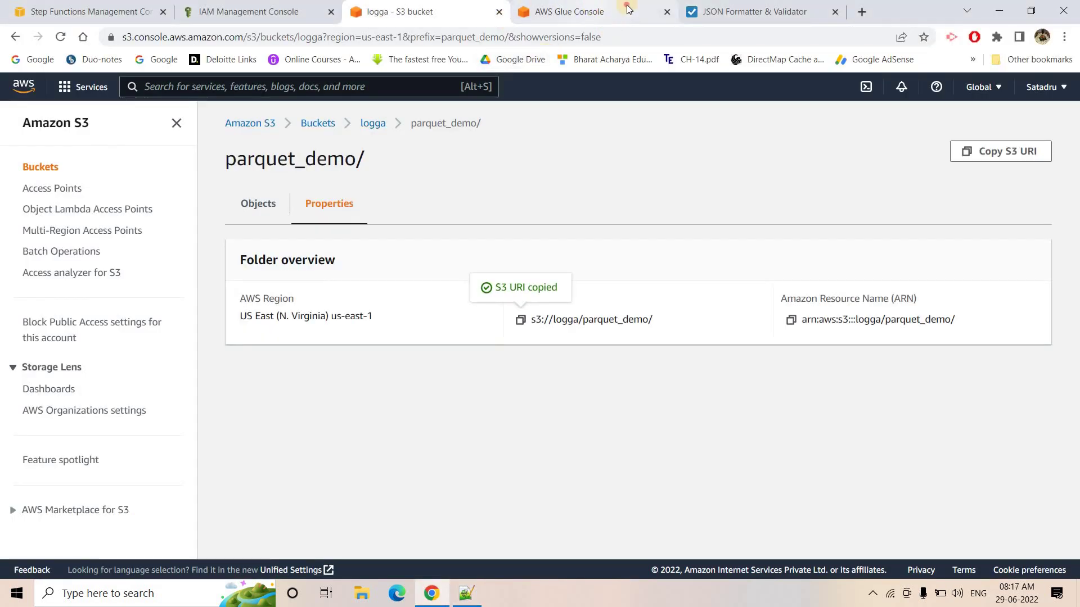
pyautogui.hotkey('ctrl', 'Tab')
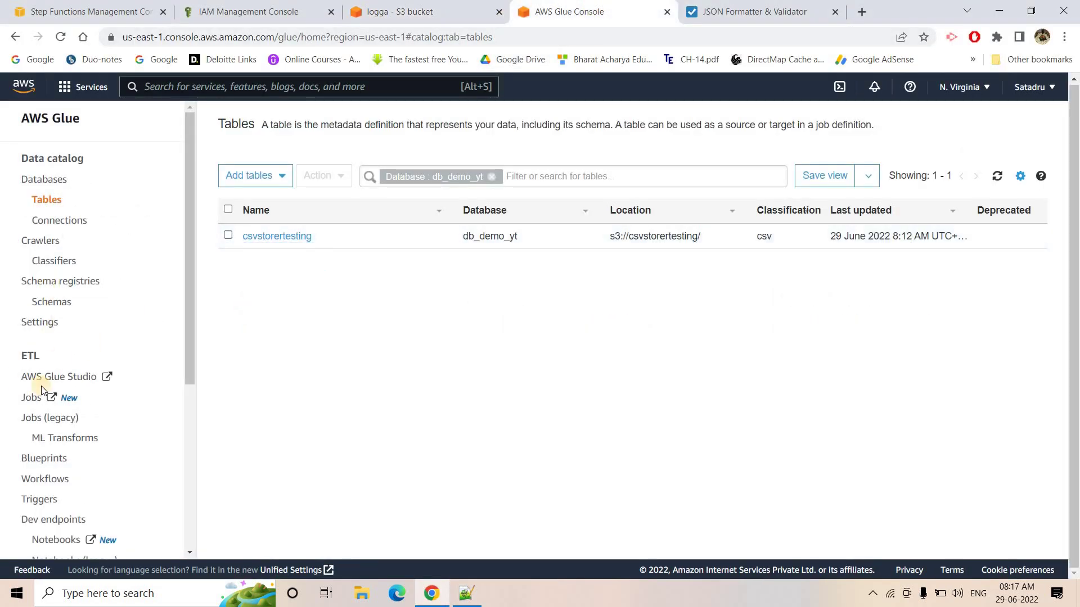
pyautogui.click(51, 419)
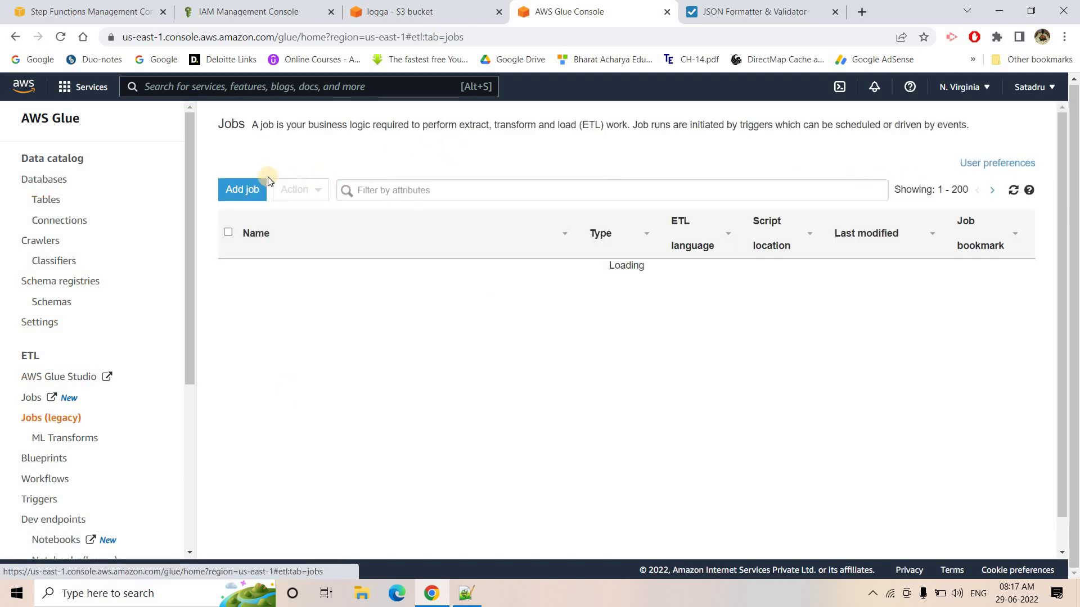
pyautogui.click(241, 190)
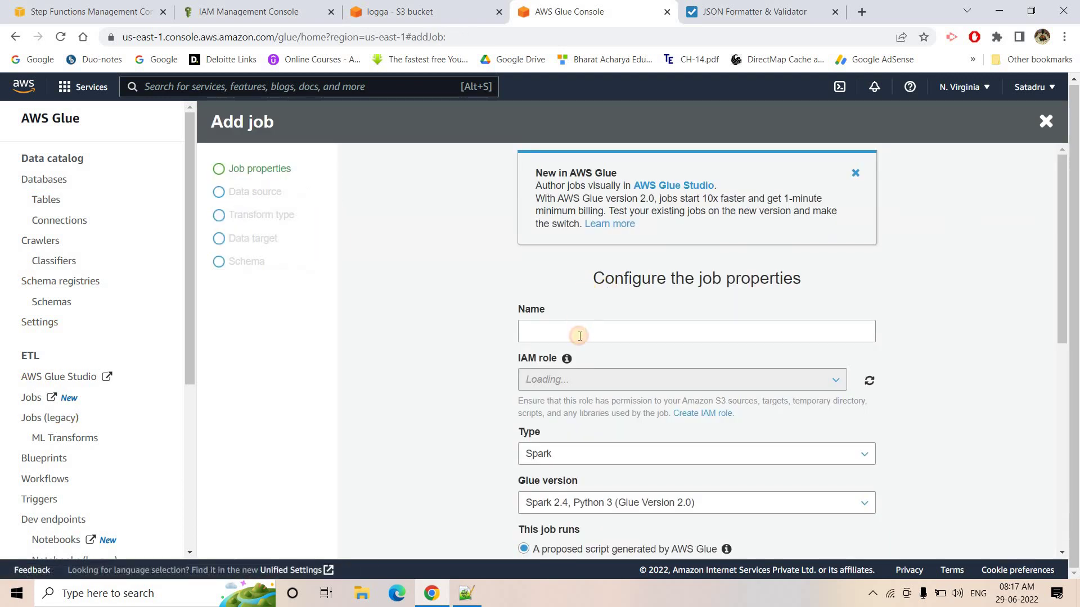
pyautogui.click(580, 336)
pyautogui.write('csvdemo_yt')
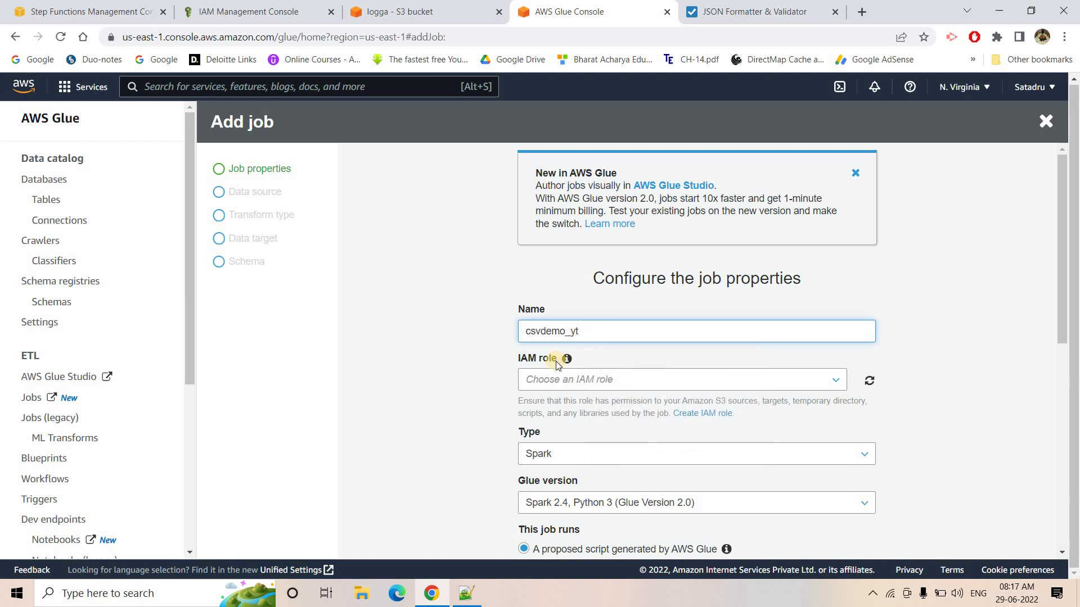
pyautogui.click(566, 392)
pyautogui.click(583, 421)
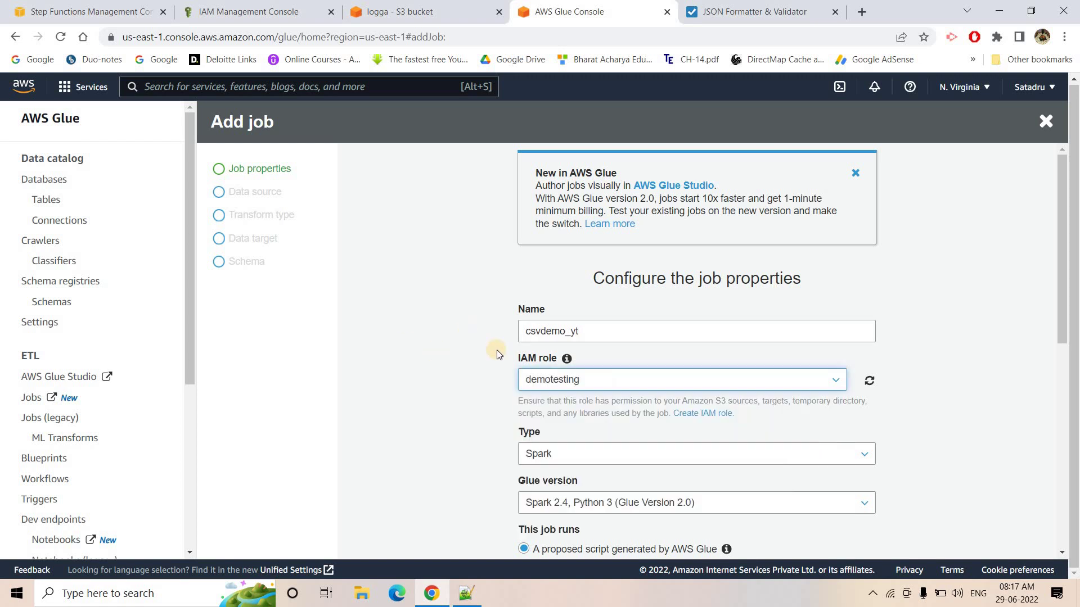
# - Set the job to run a new script authored by you and proceed to its connections
pyautogui.scroll(-1, 506, 382)
pyautogui.scroll(-6, 518, 401)
pyautogui.scroll(2, 539, 278)
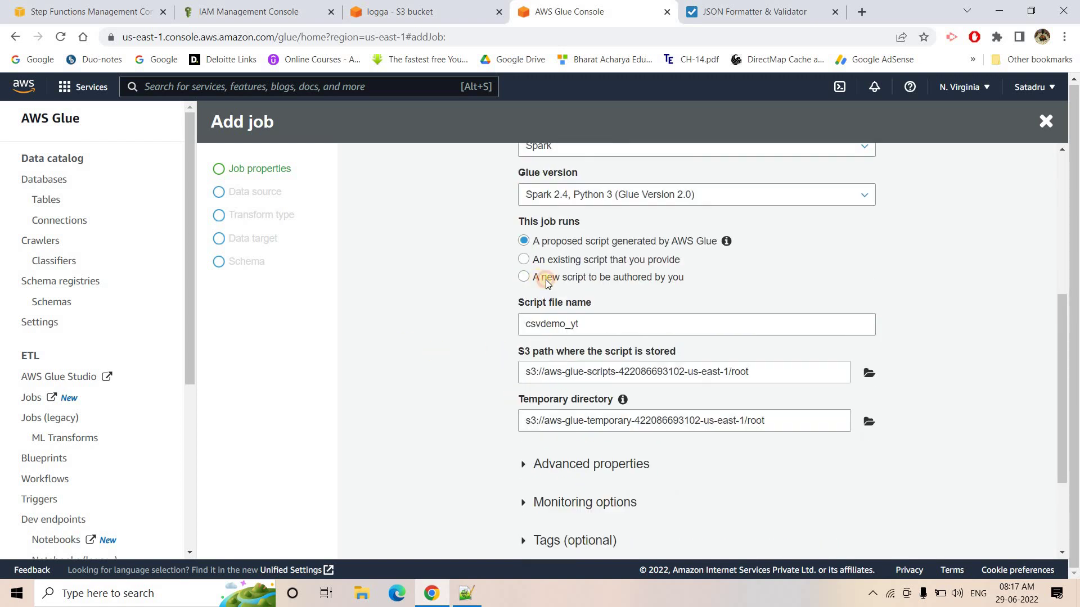
pyautogui.click(541, 276)
pyautogui.scroll(-2, 703, 495)
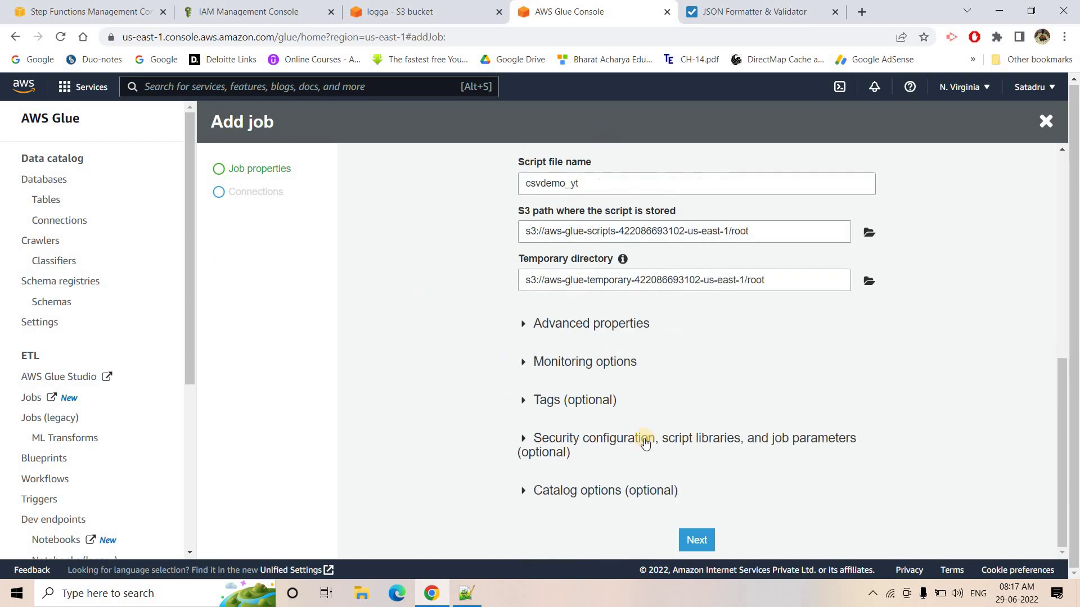
pyautogui.click(696, 538)
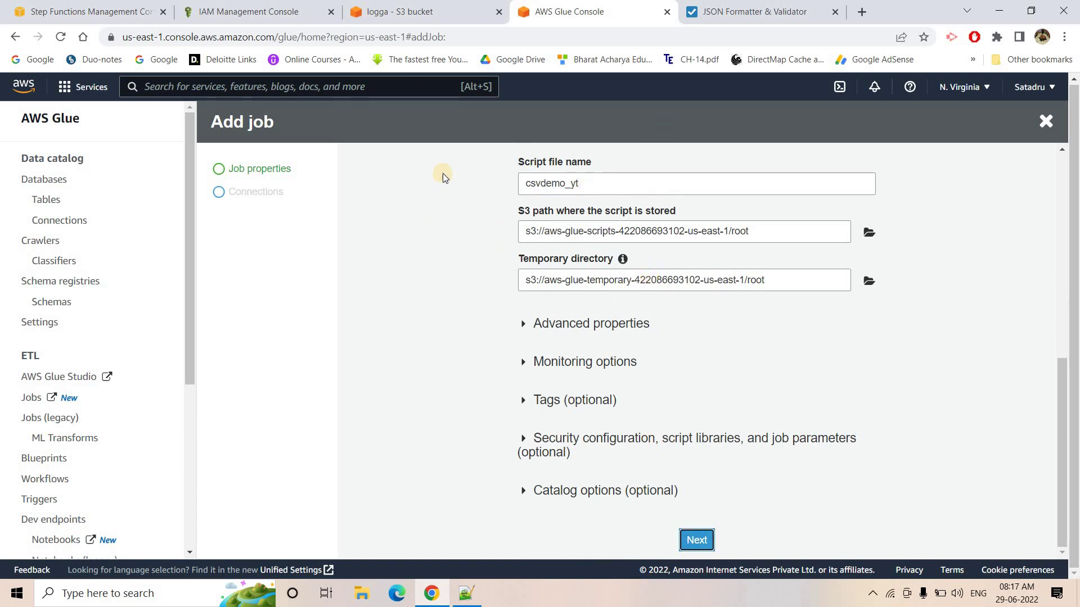
# - Create the csvdemo_yt job without adding connections, paste the copied script into its editor, and save it
pyautogui.click(697, 537)
pyautogui.click(709, 520)
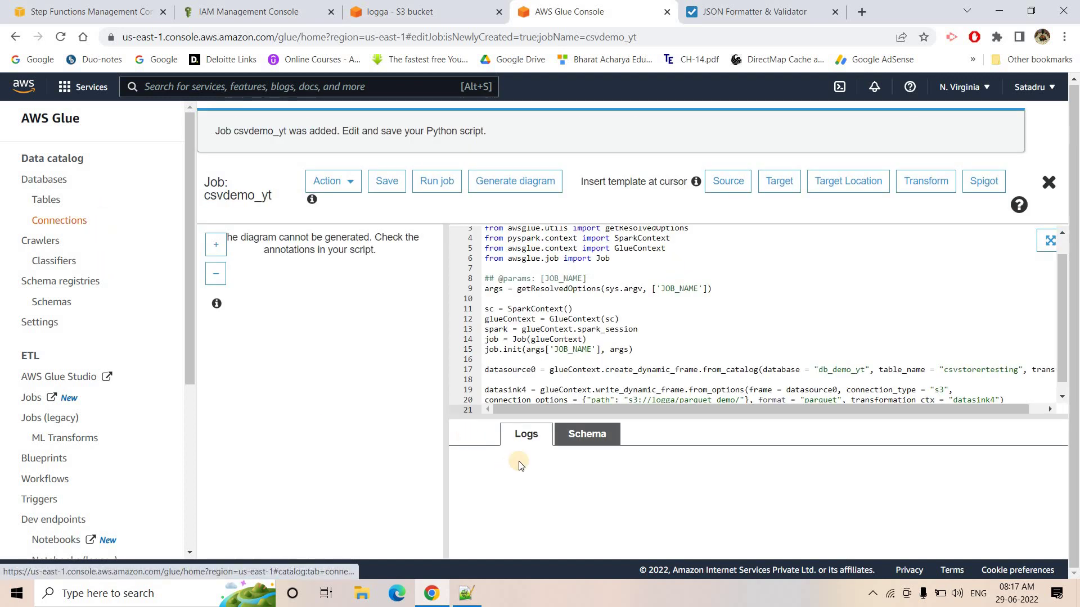
pyautogui.click(387, 181)
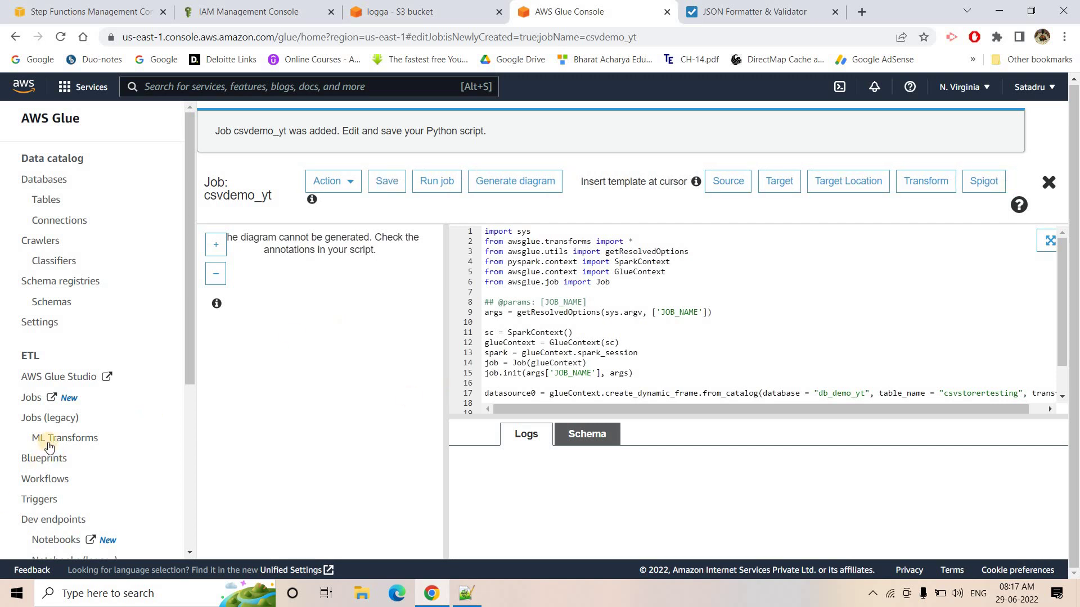
# - Delete the csv_to_parquet job from the legacy Glue jobs
pyautogui.click(53, 417)
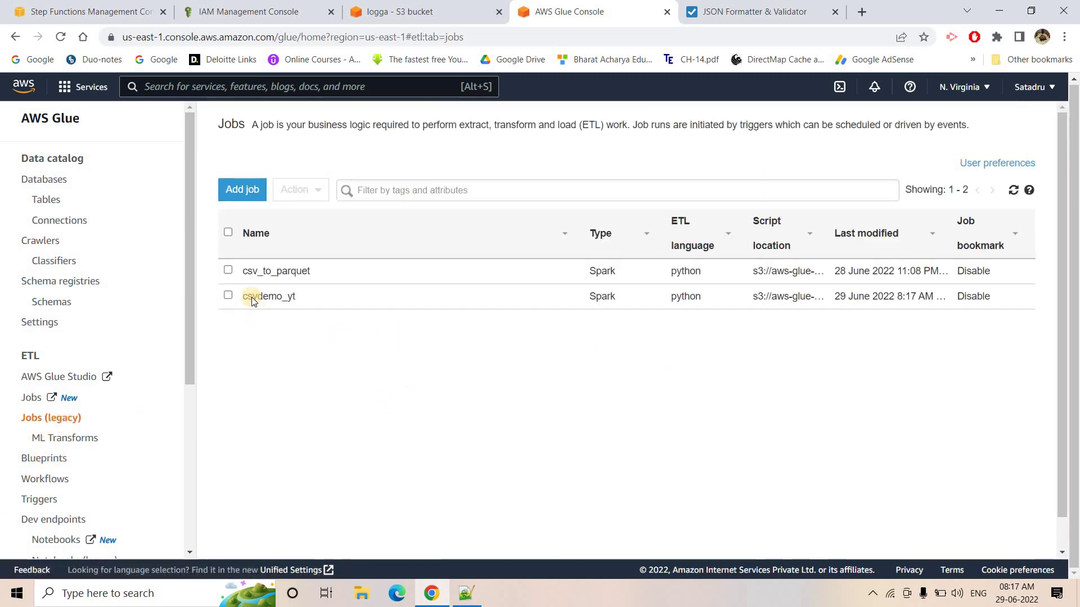
pyautogui.click(228, 270)
pyautogui.click(294, 190)
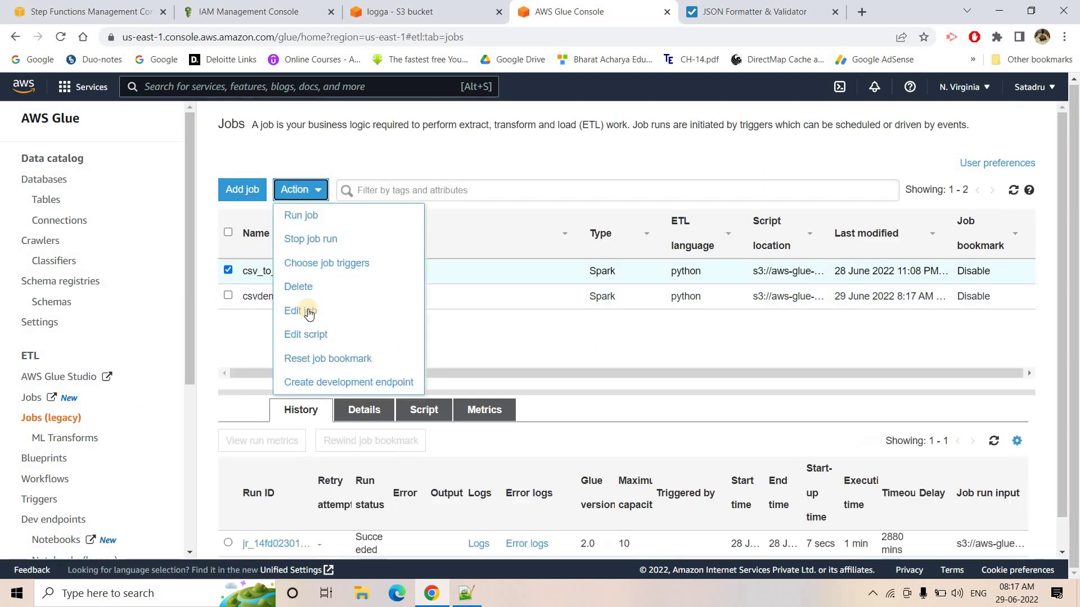
pyautogui.click(303, 289)
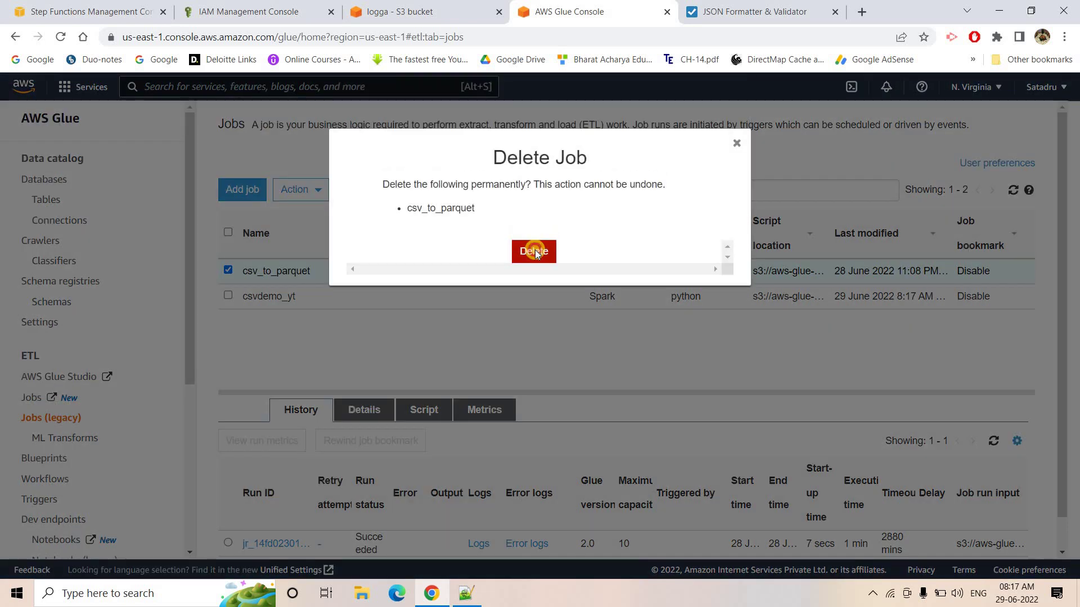
pyautogui.click(534, 250)
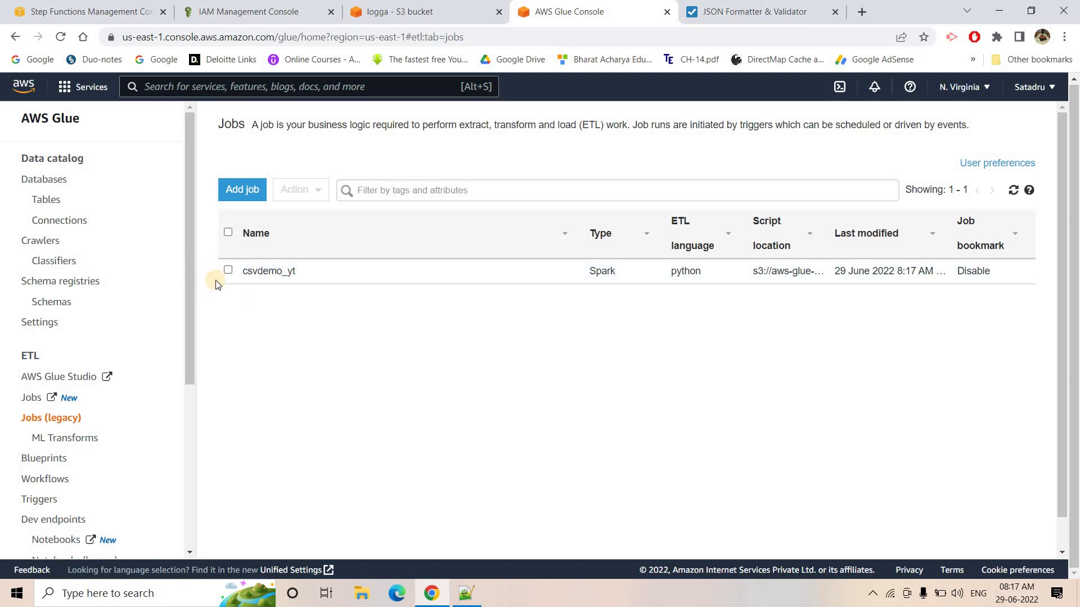
# - Copy the job name csvdemo_yt into the Glue StartJobRun state's JobName parameter and make the state wait for its task to complete
pyautogui.click(228, 270)
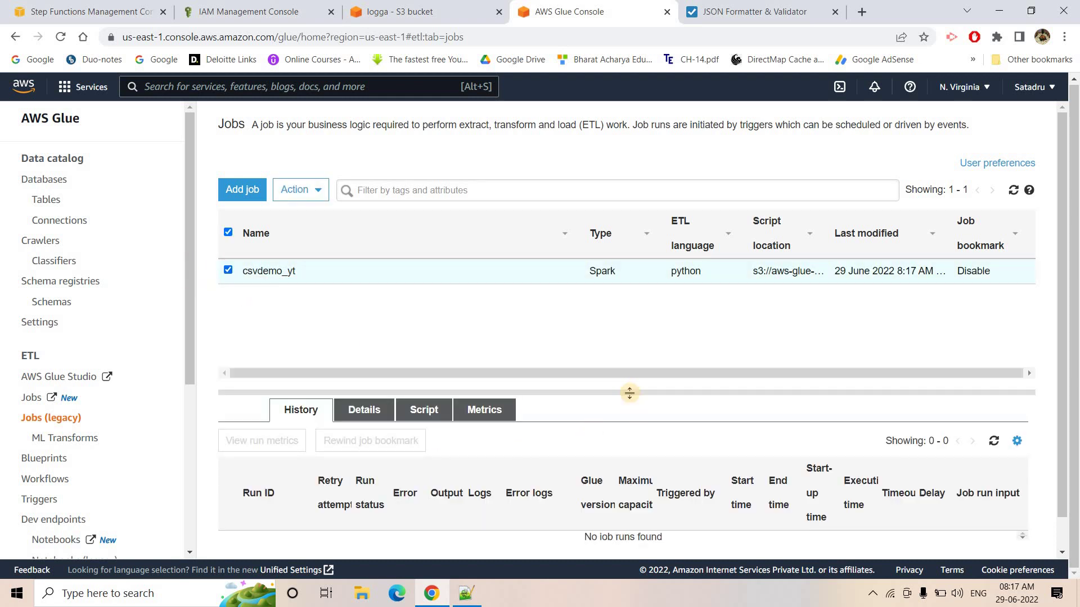
pyautogui.moveTo(629, 393); pyautogui.dragTo(638, 312)
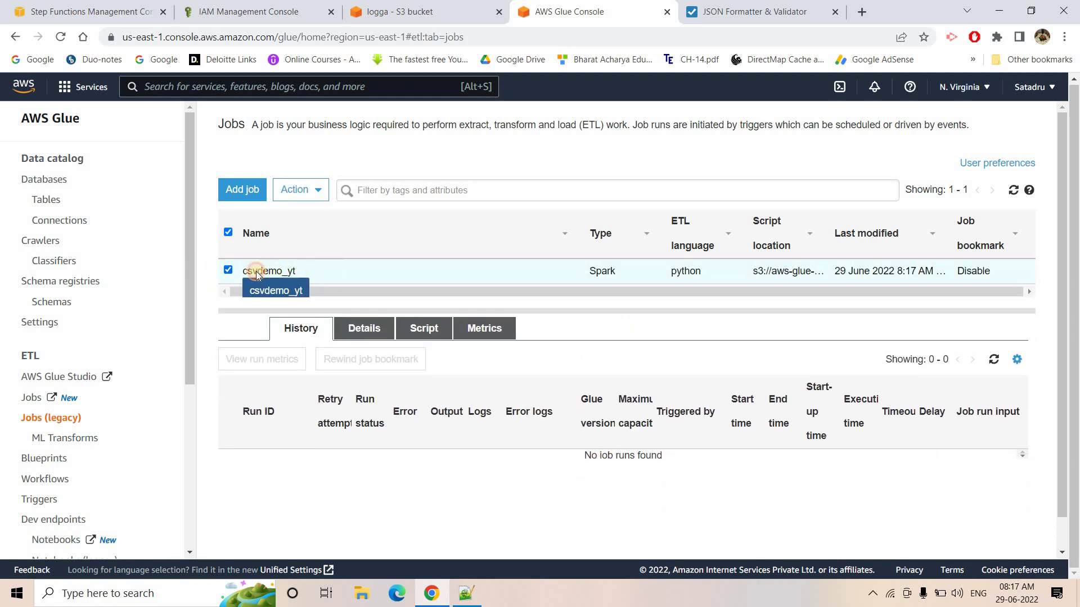
pyautogui.doubleClick(257, 272)
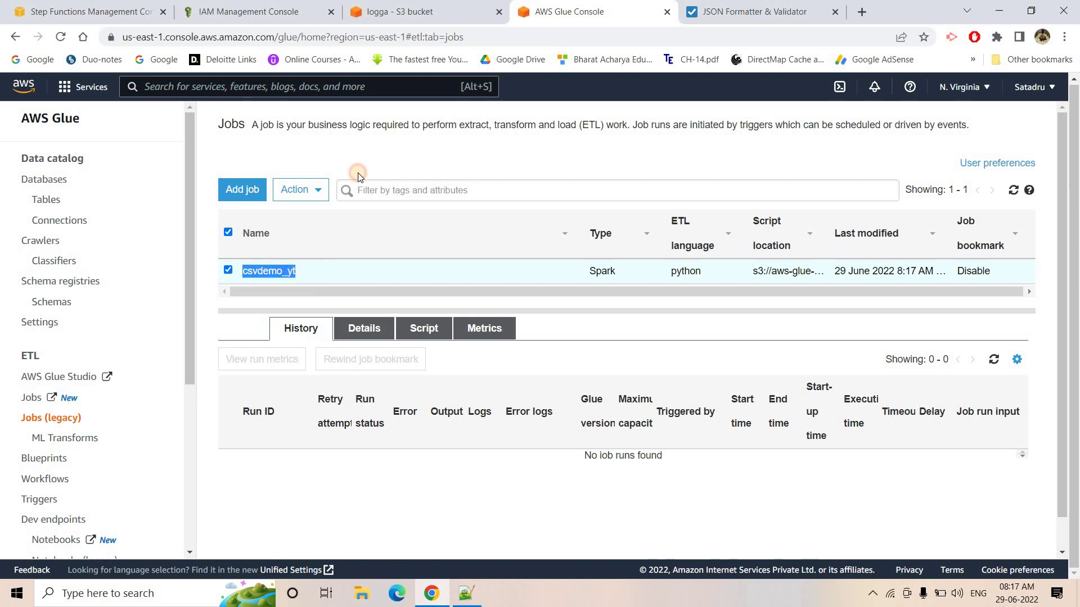
pyautogui.click(394, 11)
pyautogui.click(90, 11)
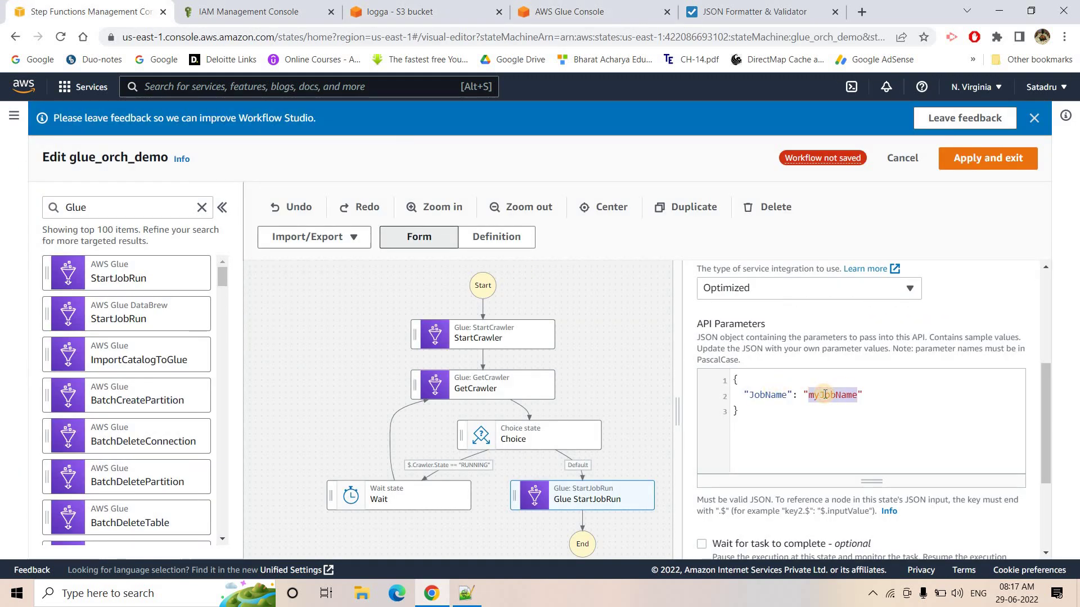
pyautogui.hotkey('ctrl', 'v')
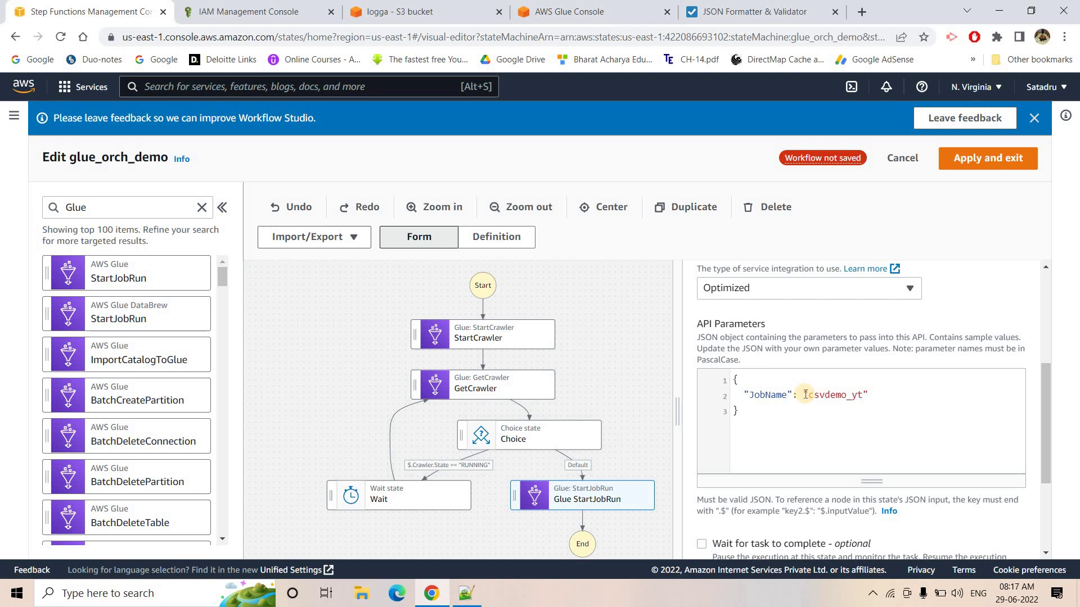
pyautogui.scroll(-3, 719, 411)
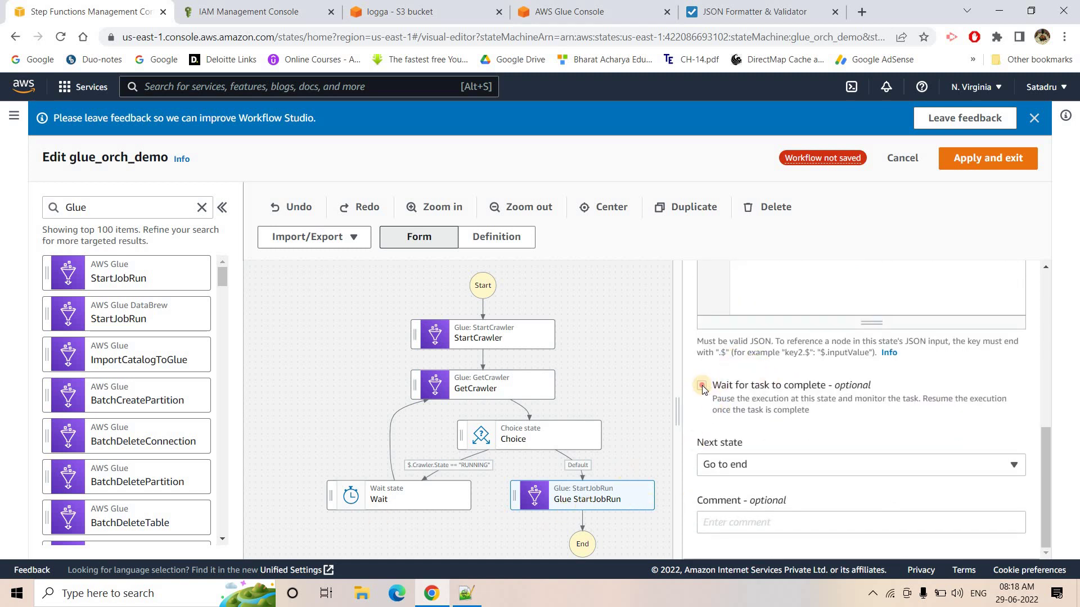
pyautogui.scroll(-2, 609, 538)
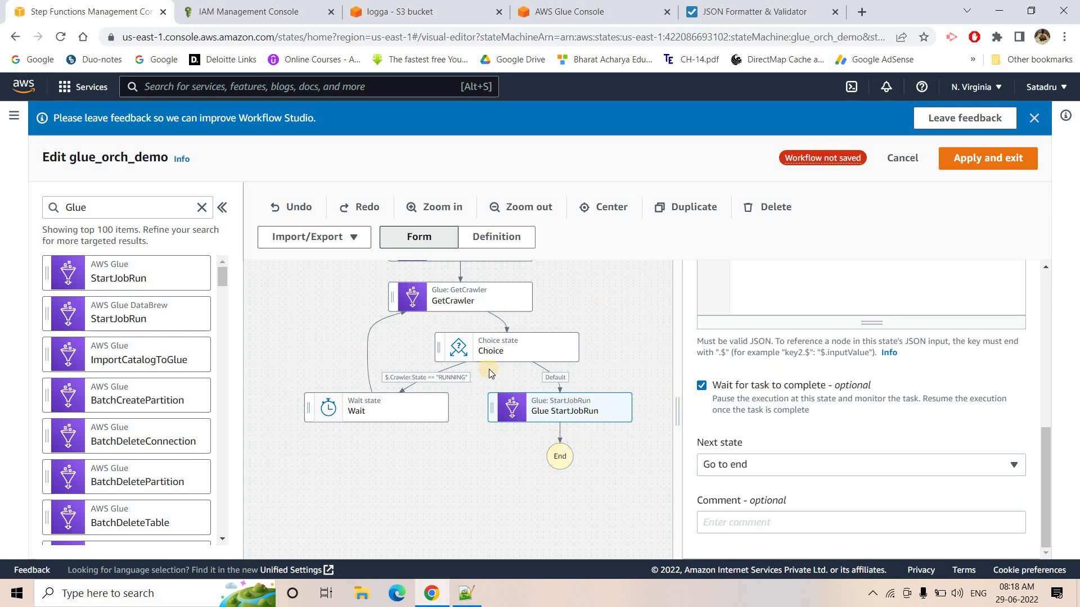
# - Delete the csvstorertesting table from the db_demo_yt database in the Glue Data Catalog
pyautogui.click(536, 5)
pyautogui.click(53, 246)
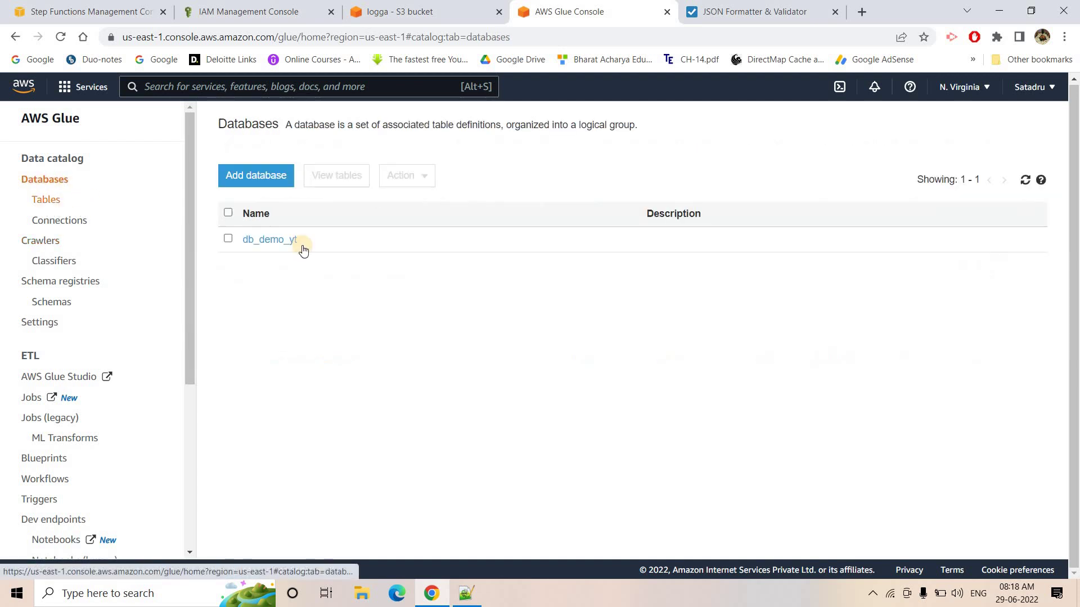
pyautogui.click(289, 239)
pyautogui.click(267, 325)
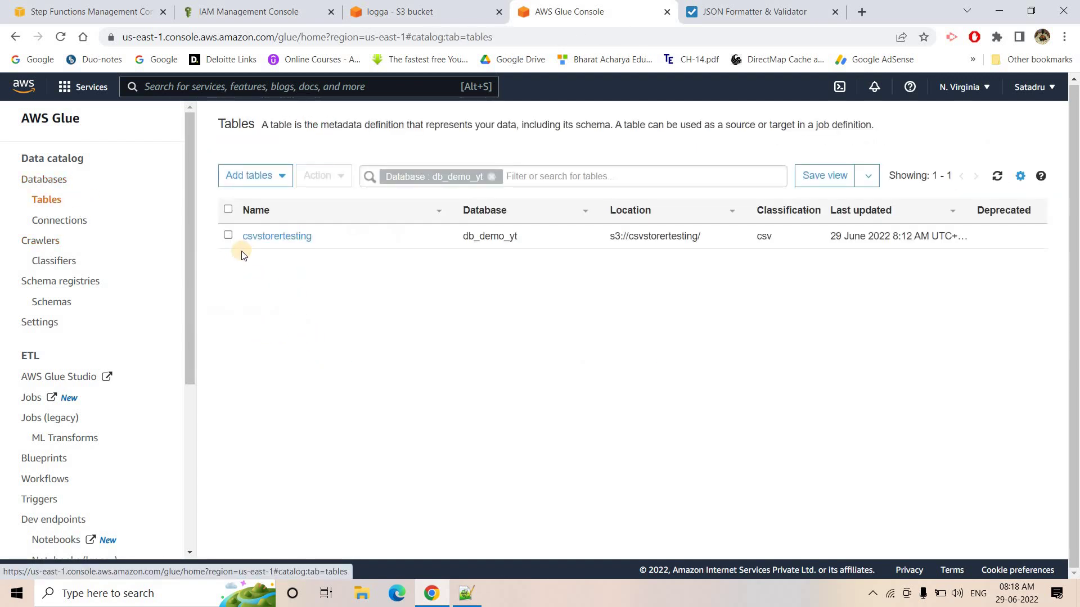
pyautogui.click(228, 236)
pyautogui.click(319, 176)
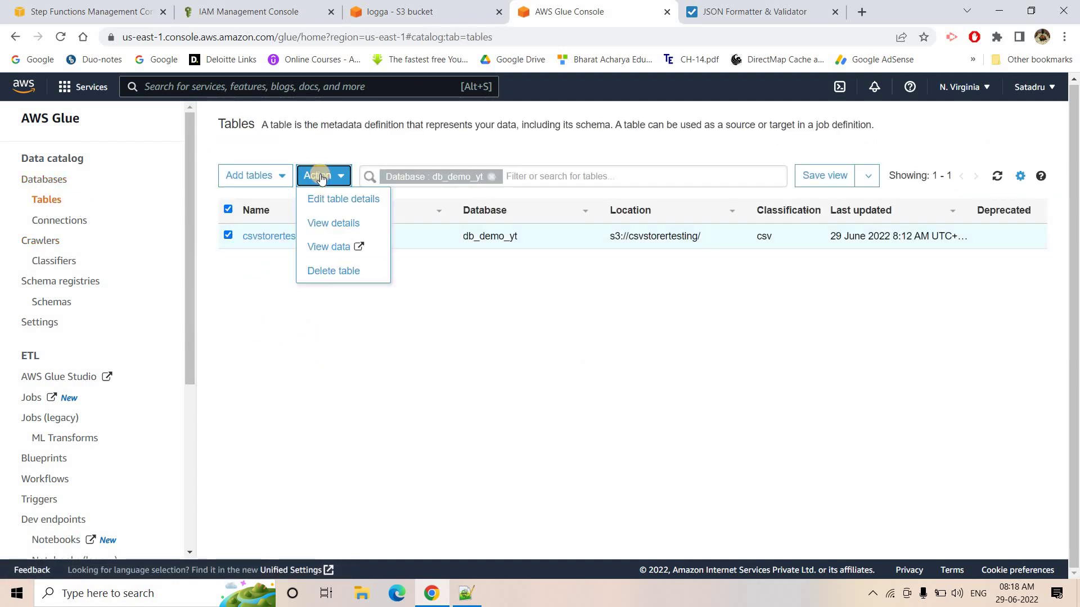
pyautogui.click(321, 180)
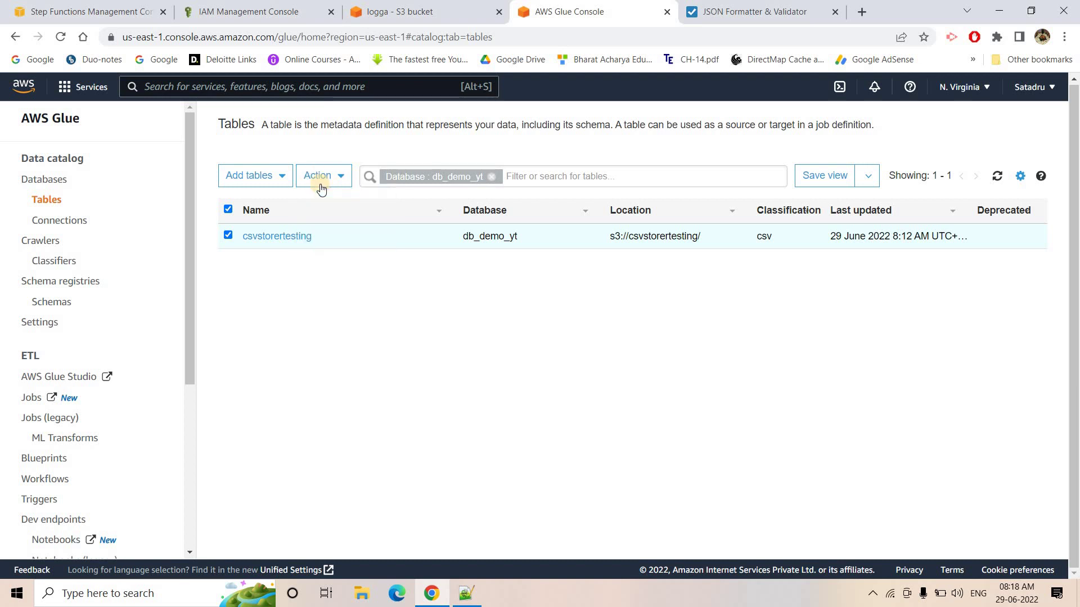
pyautogui.click(319, 176)
pyautogui.click(333, 271)
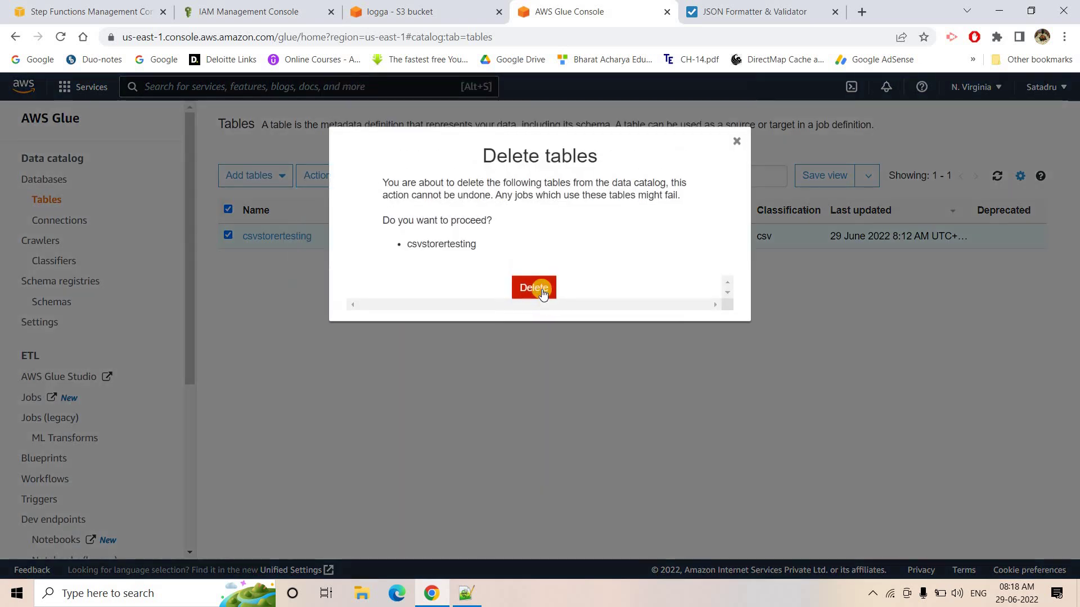
pyautogui.click(539, 289)
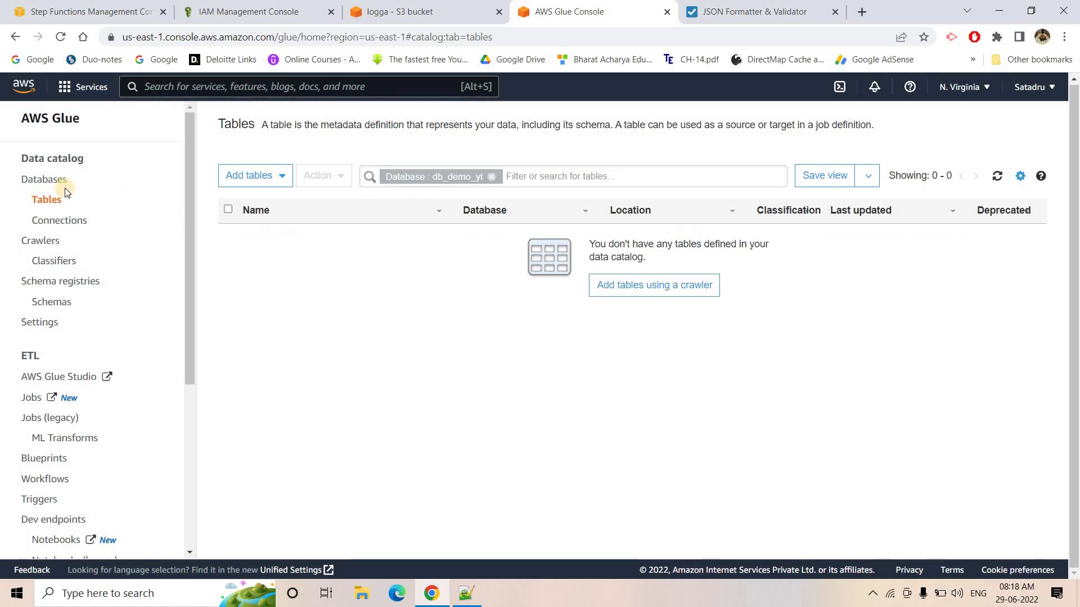
# - Check the tables in database db_demo_yt and refresh the crawler list to check the status of demotestingcrawler
pyautogui.click(51, 178)
pyautogui.click(264, 242)
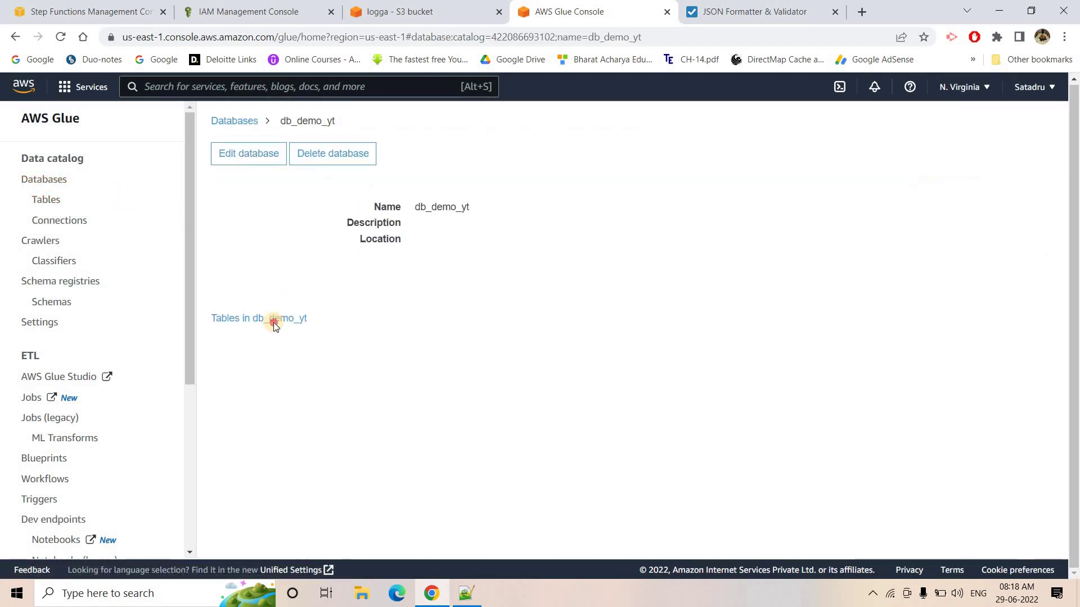
pyautogui.click(273, 318)
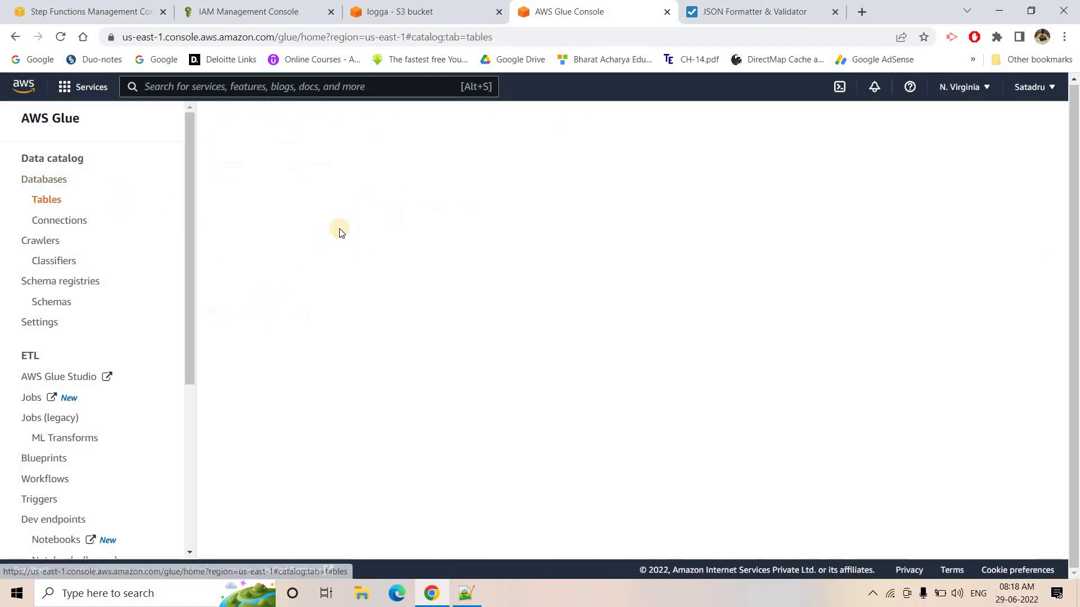
pyautogui.click(41, 240)
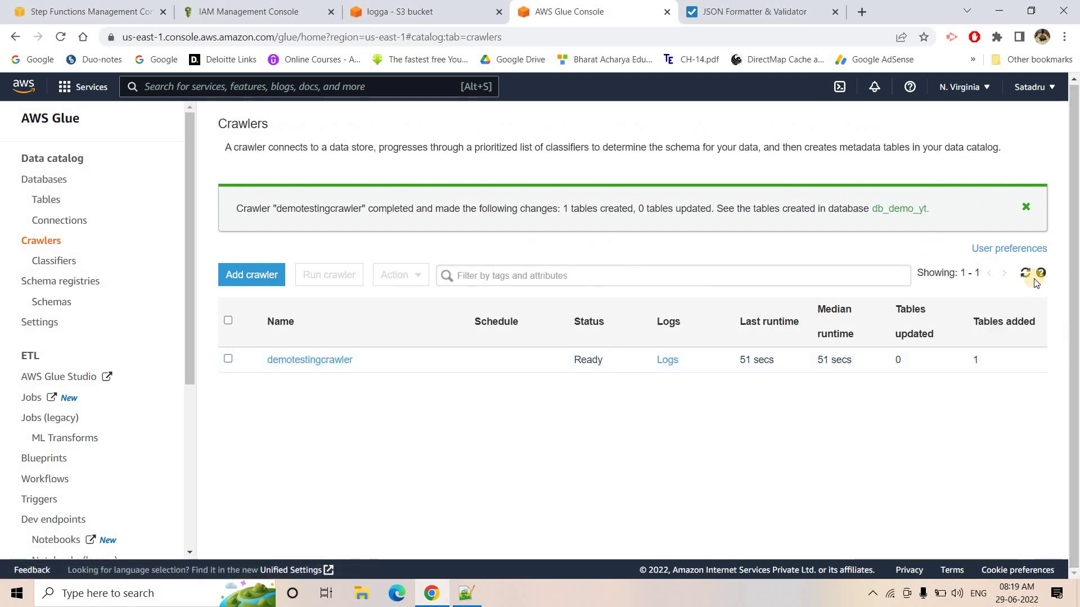
pyautogui.click(1026, 276)
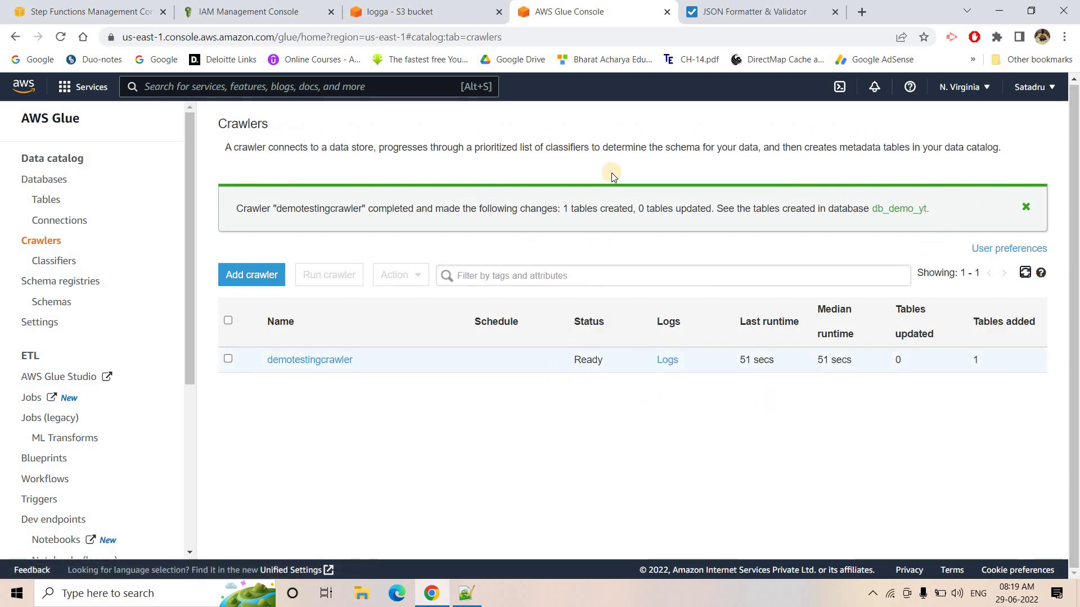
# - Open the legacy Glue jobs in a separate browser tab beside the crawlers, close the IAM tab, and show csvdemo_yt's run history
pyautogui.rightClick(50, 426)
pyautogui.click(84, 431)
pyautogui.click(669, 7)
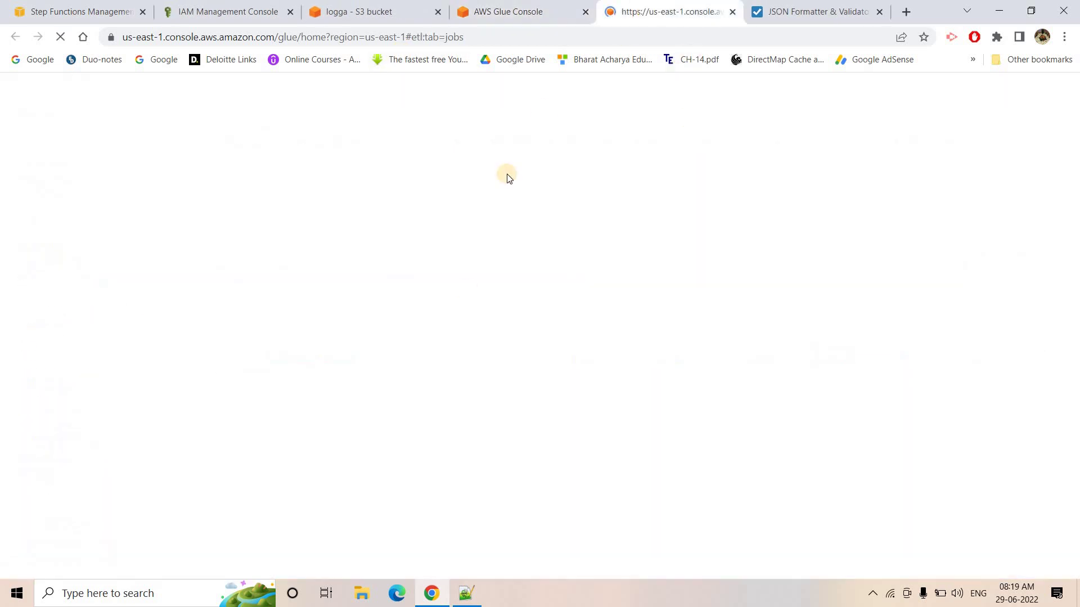
pyautogui.click(291, 12)
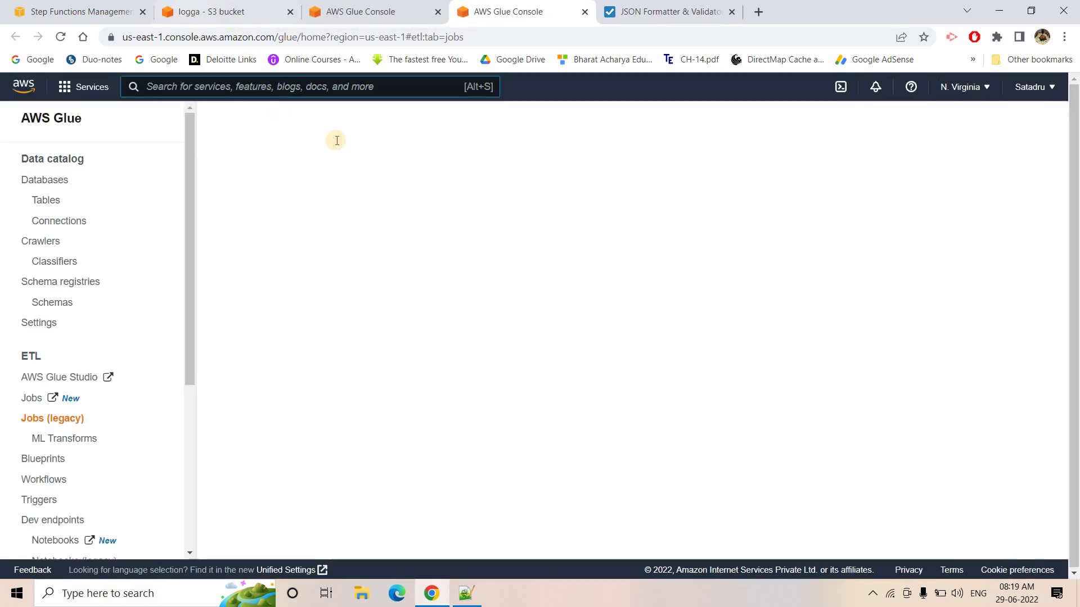
pyautogui.moveTo(214, 11); pyautogui.dragTo(506, 11)
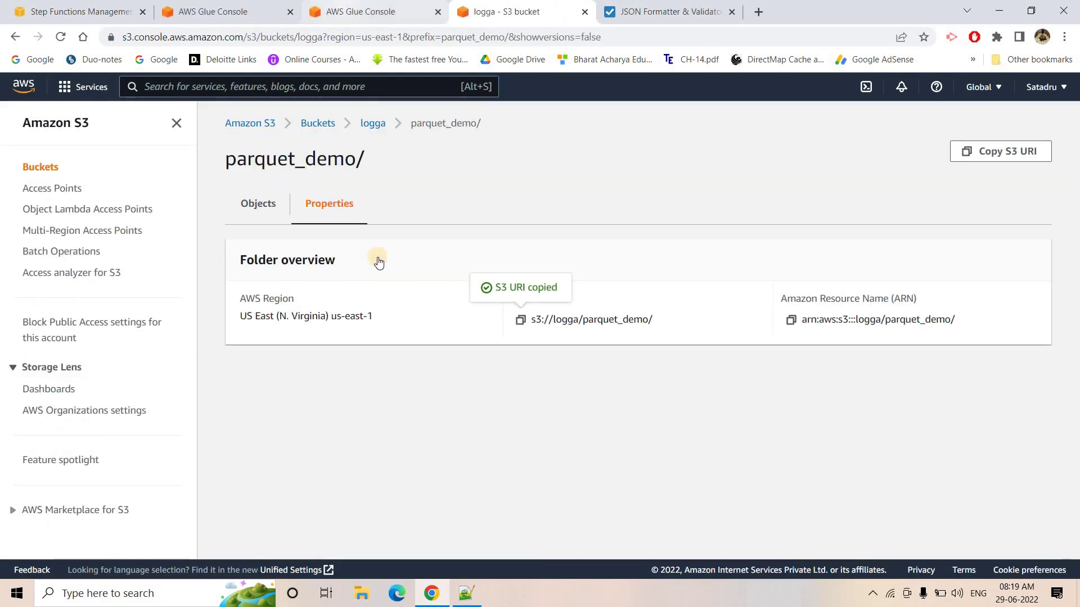
pyautogui.hotkey('ctrl', 'pageup')
pyautogui.click(228, 271)
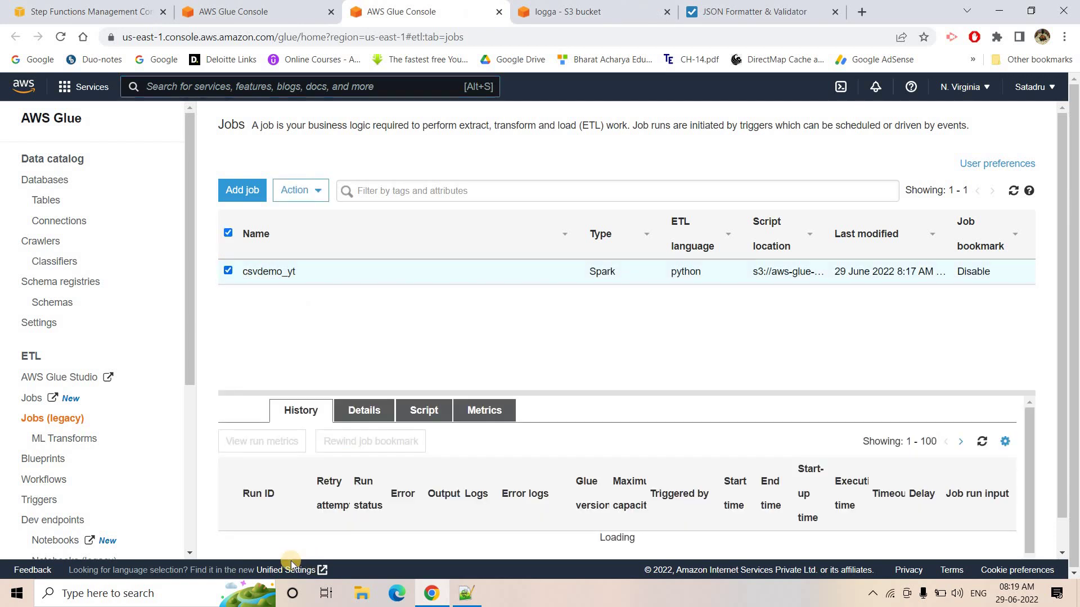
# - Check the objects in the parquet_demo folder of S3 bucket logga
pyautogui.hotkey('ctrl', 'pagedown')
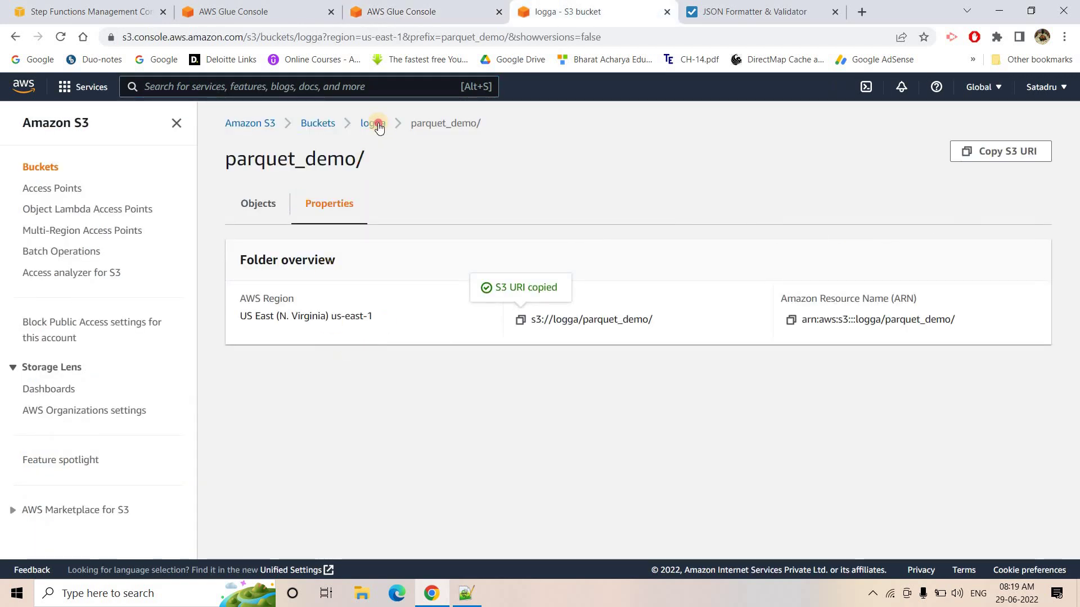
pyautogui.click(379, 127)
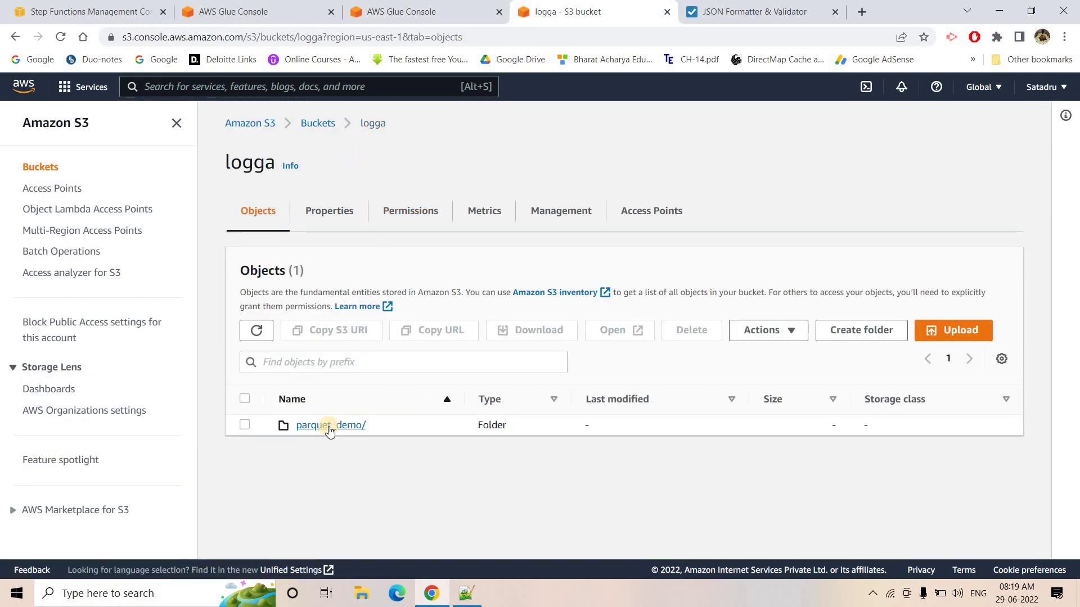
pyautogui.click(329, 428)
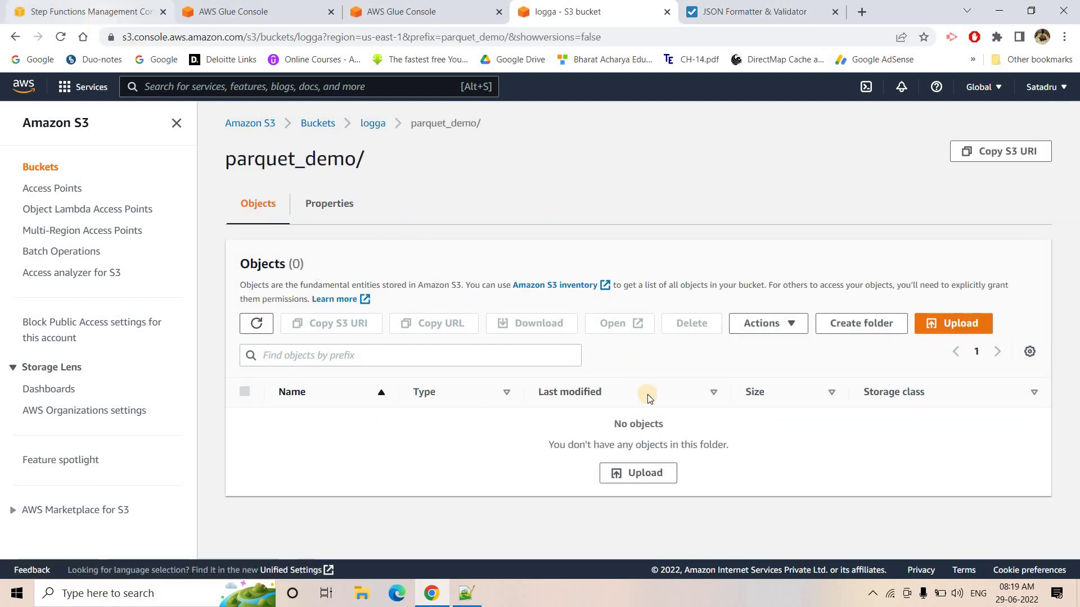
# - Apply the Workflow Studio changes to state machine glue_orch_demo and review its definition and execution role
pyautogui.hotkey('ctrl', '1')
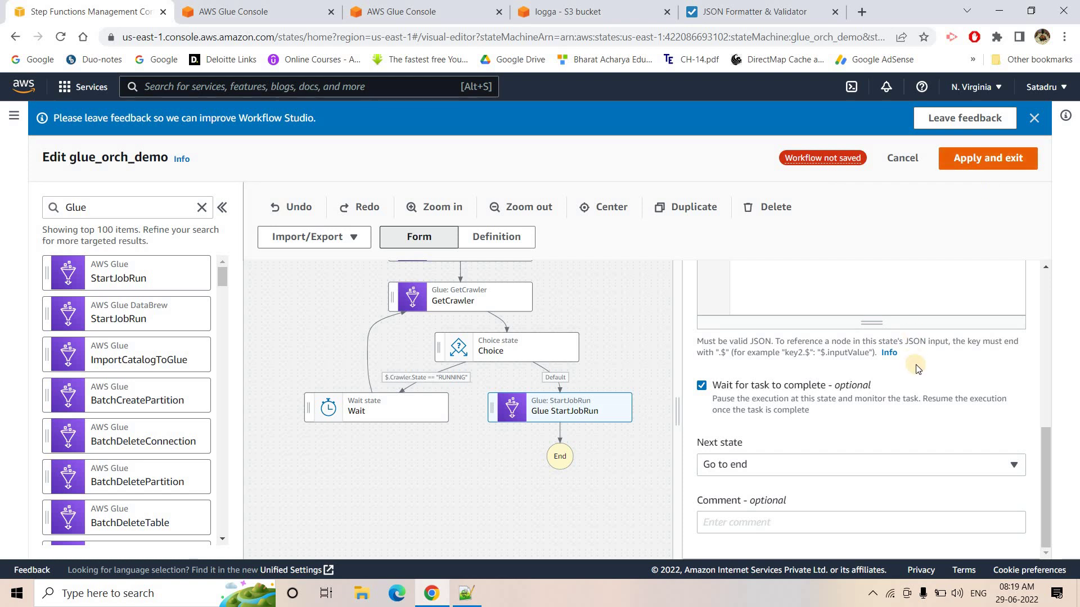
pyautogui.click(988, 158)
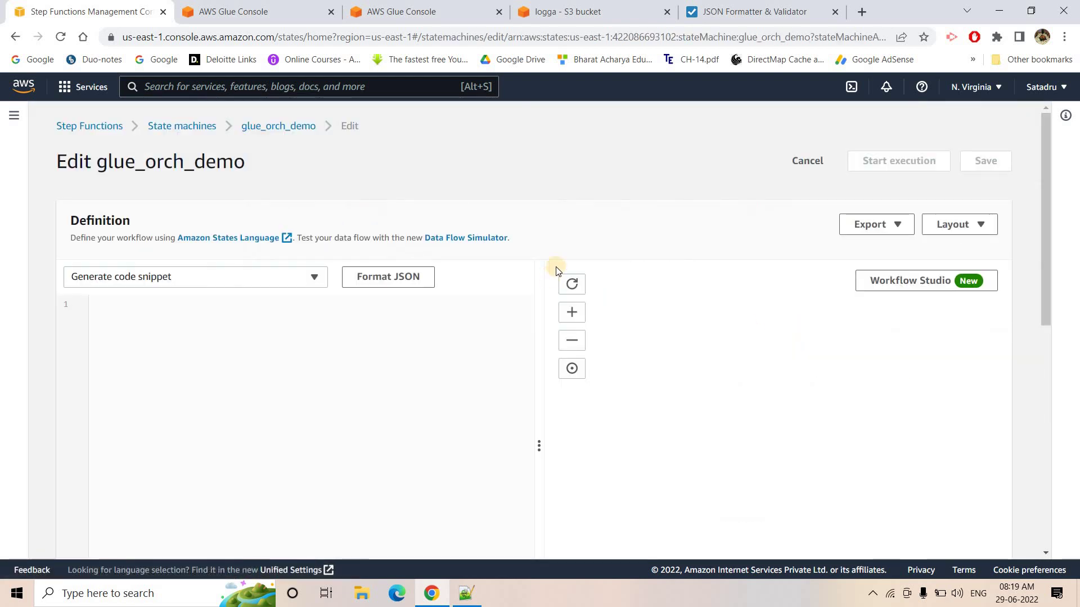
pyautogui.scroll(-10, 997, 393)
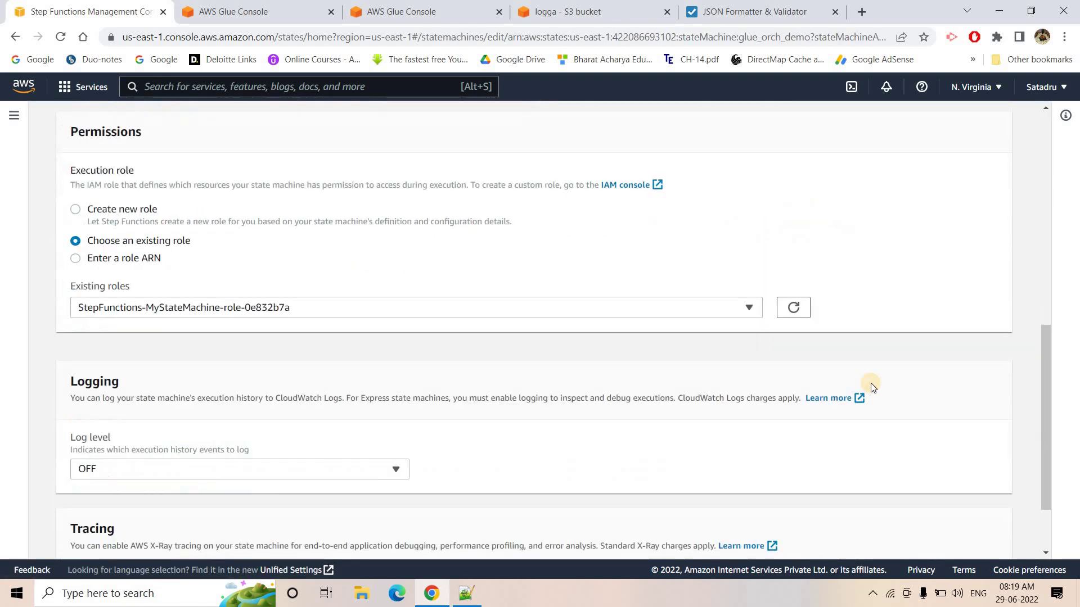
pyautogui.scroll(10, 870, 383)
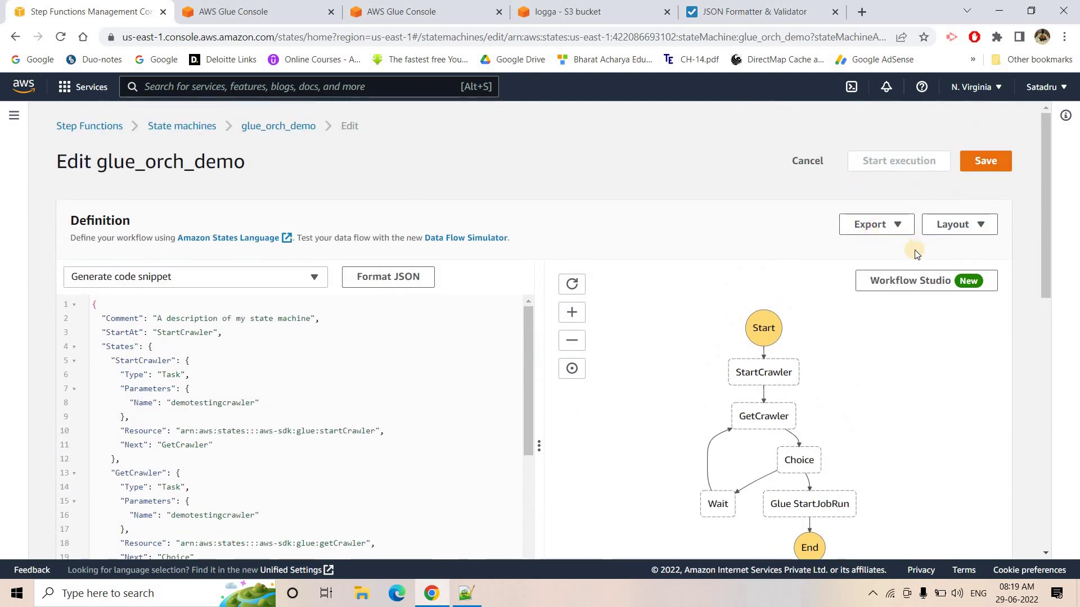
# - Reopen the workflow in Workflow Studio, check the Glue StartJobRun state's JobName, and apply and exit
pyautogui.click(885, 281)
pyautogui.scroll(-3, 629, 388)
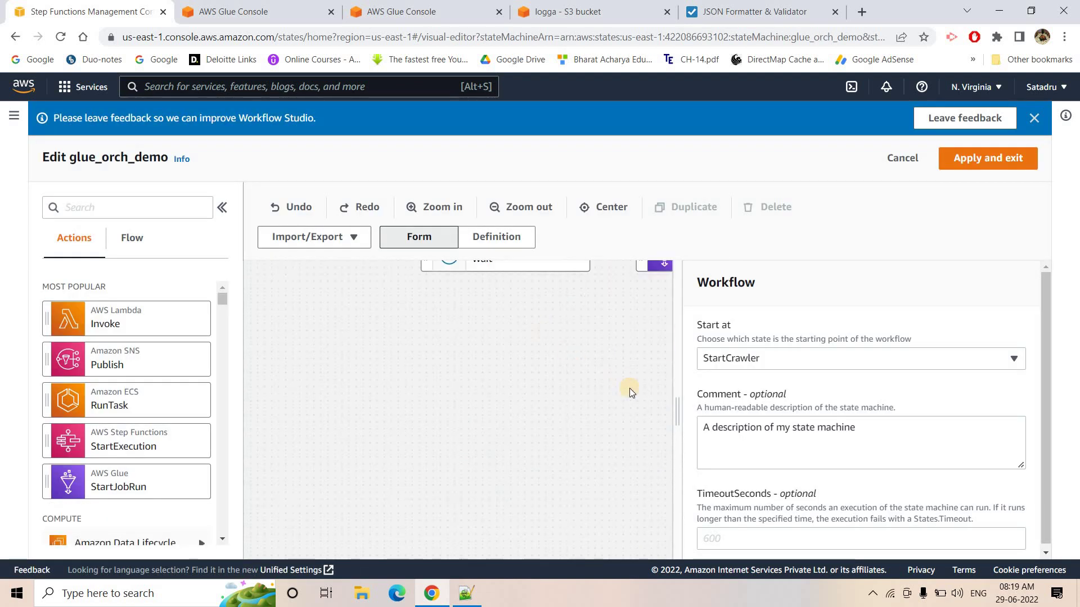
pyautogui.click(648, 437)
pyautogui.scroll(-5, 848, 412)
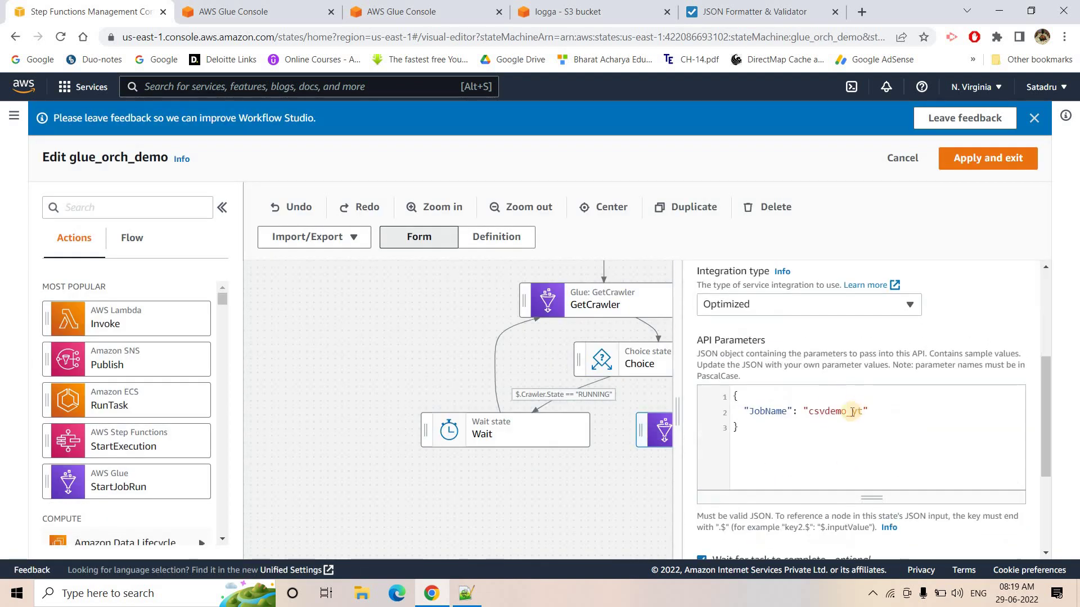
pyautogui.click(999, 161)
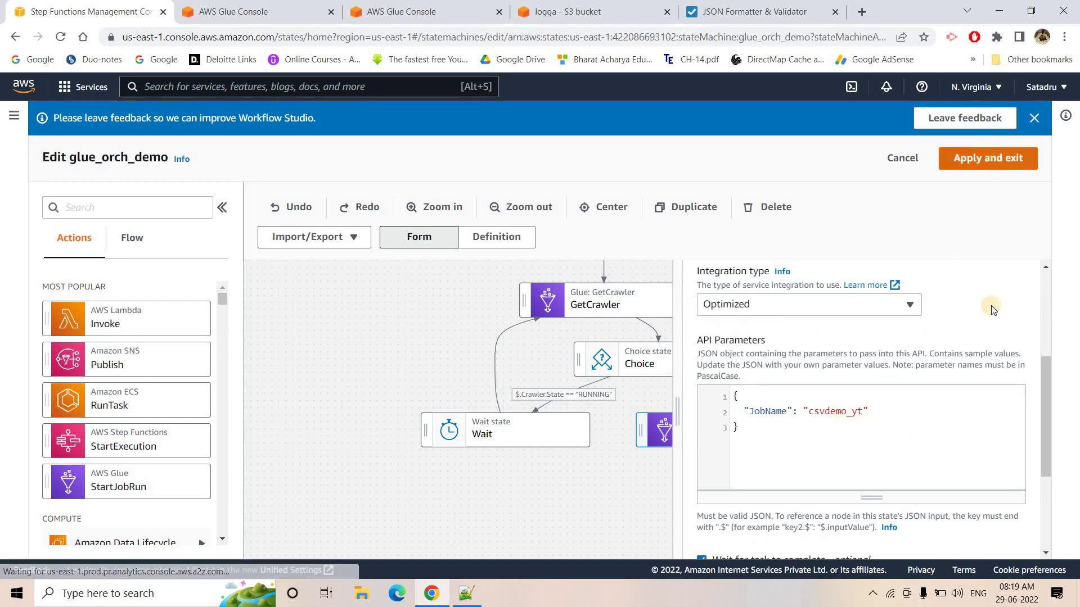
# - Save the updated definition of state machine glue_orch_demo while keeping its current IAM role
pyautogui.scroll(-5, 1042, 383)
pyautogui.scroll(-5, 1019, 361)
pyautogui.scroll(15, 977, 234)
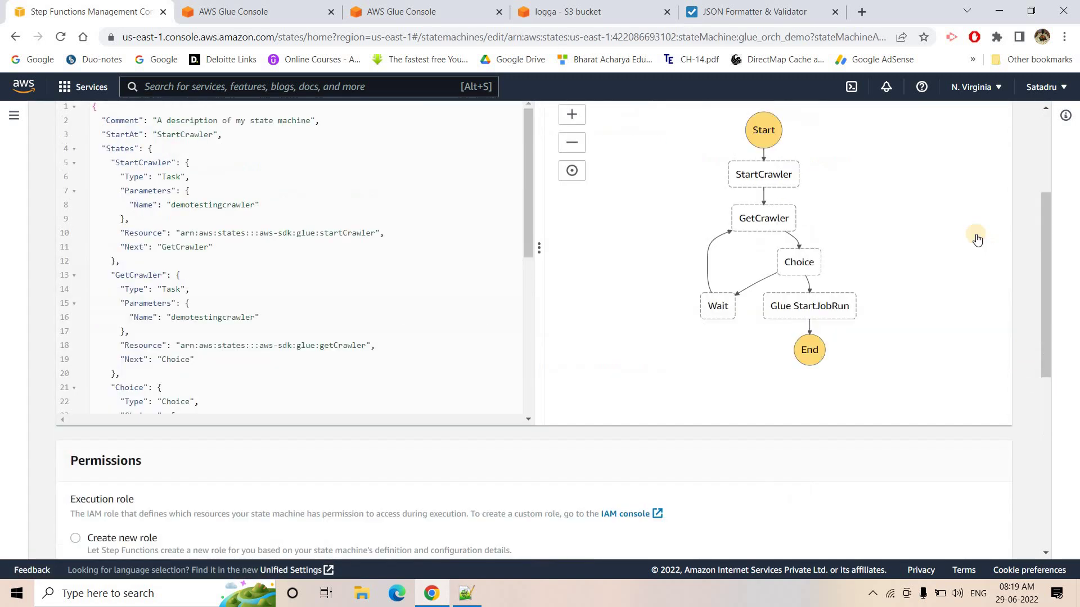
pyautogui.click(981, 160)
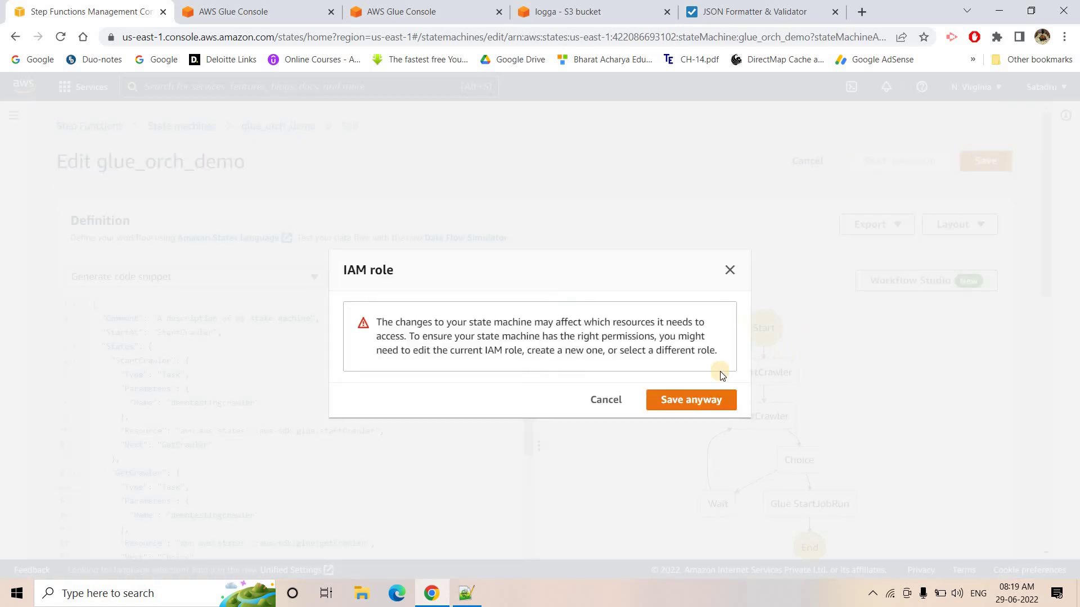
pyautogui.click(664, 404)
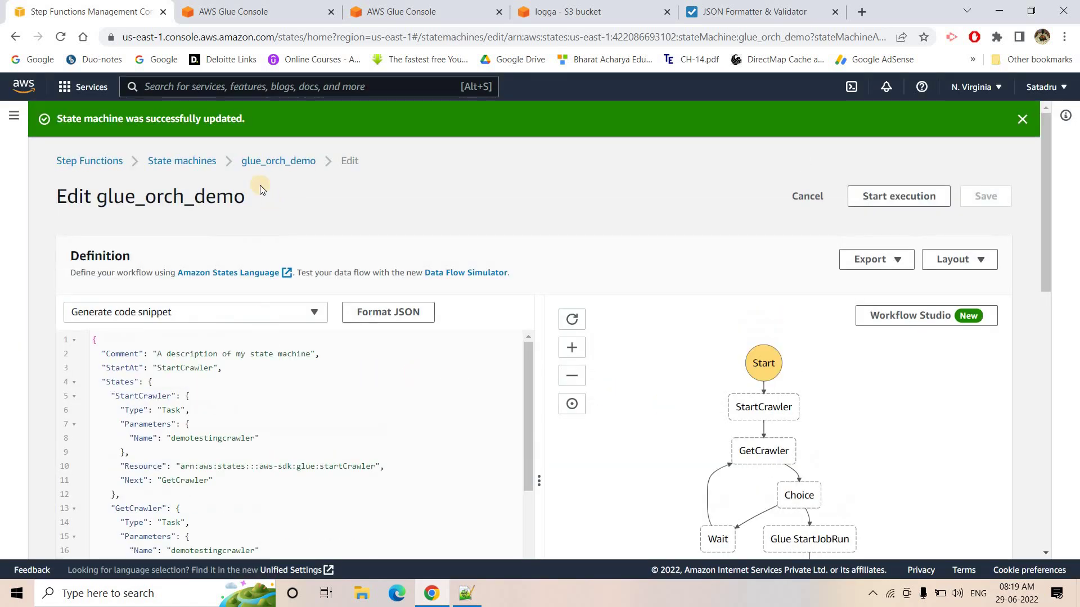
# - Start a new execution of glue_orch_demo with the default name and input, and show its graph
pyautogui.click(281, 162)
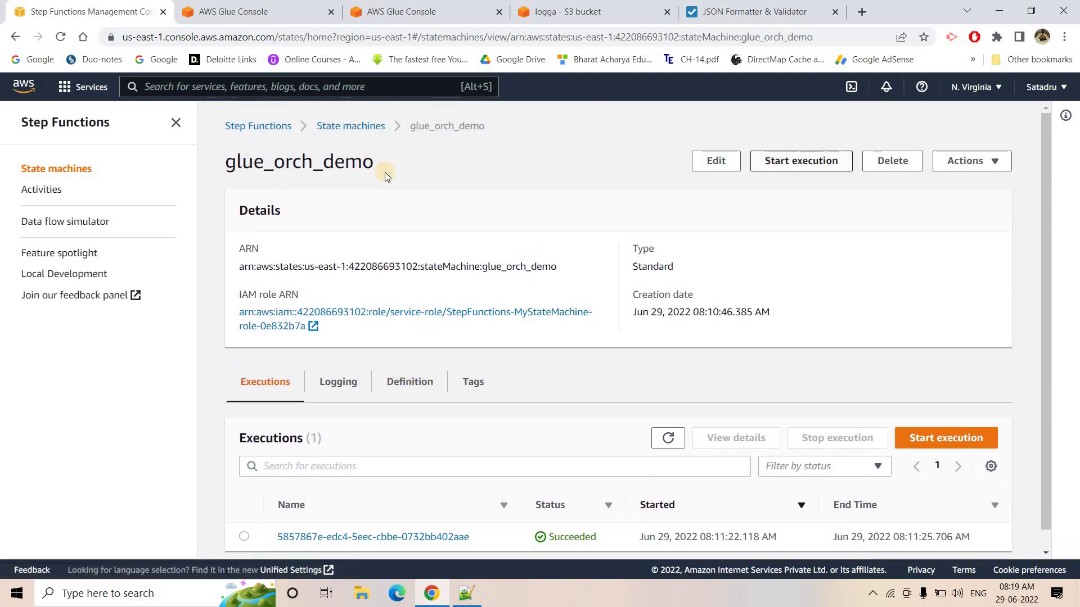
pyautogui.click(792, 157)
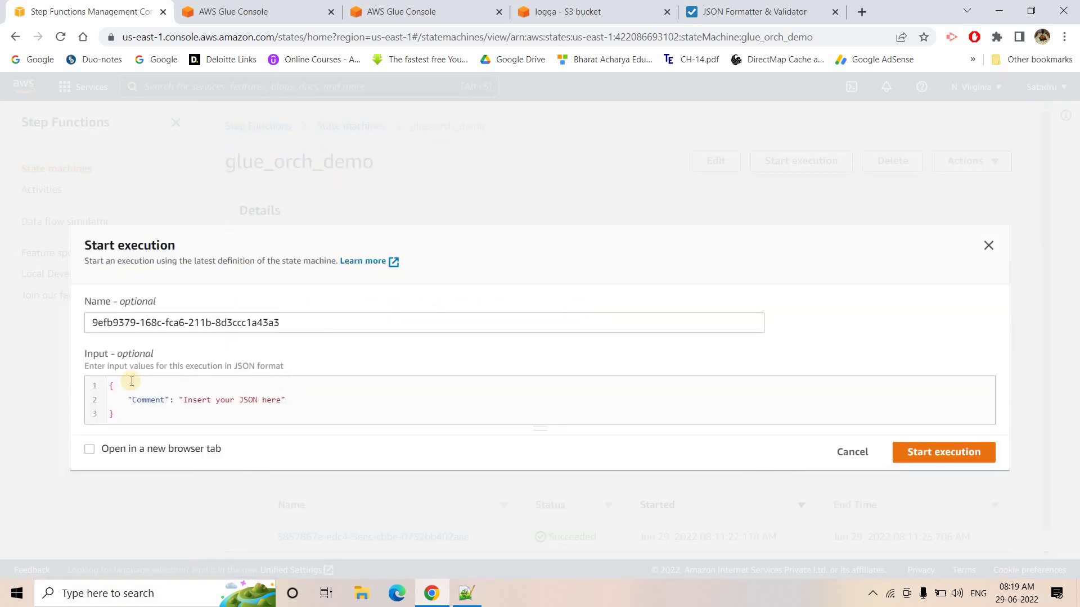
pyautogui.click(957, 458)
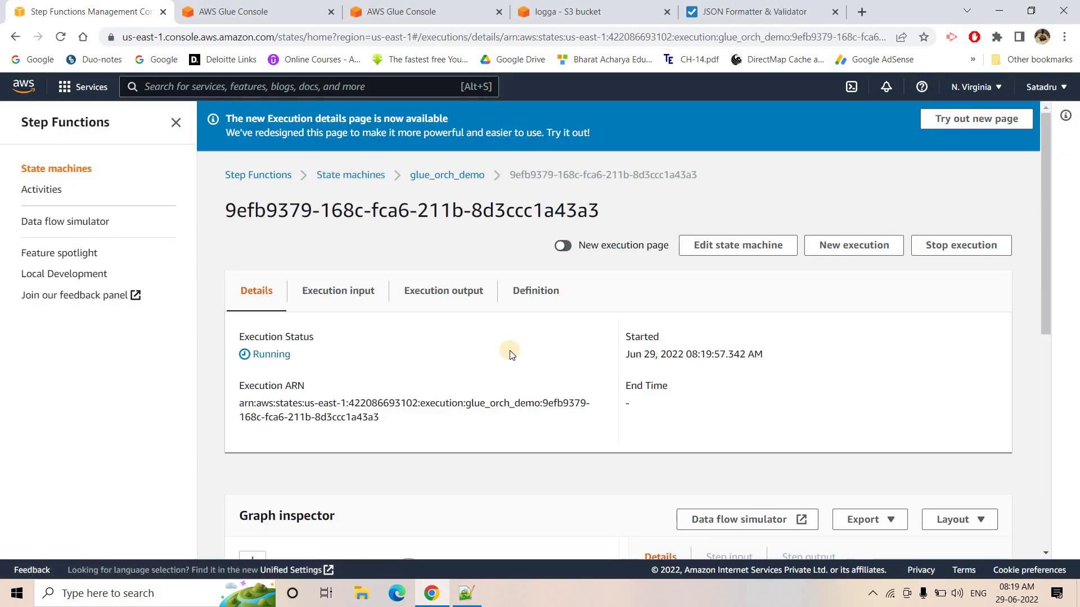
pyautogui.scroll(-5, 478, 320)
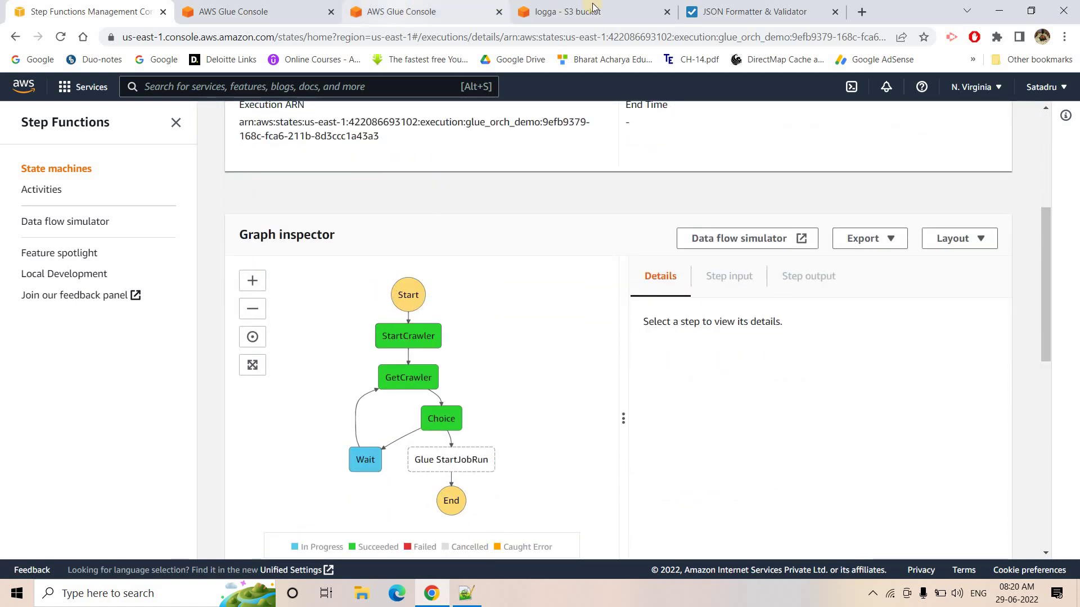
# - Refresh the Glue crawler list to check demotestingcrawler's status, and go back to the execution graph
pyautogui.click(375, 9)
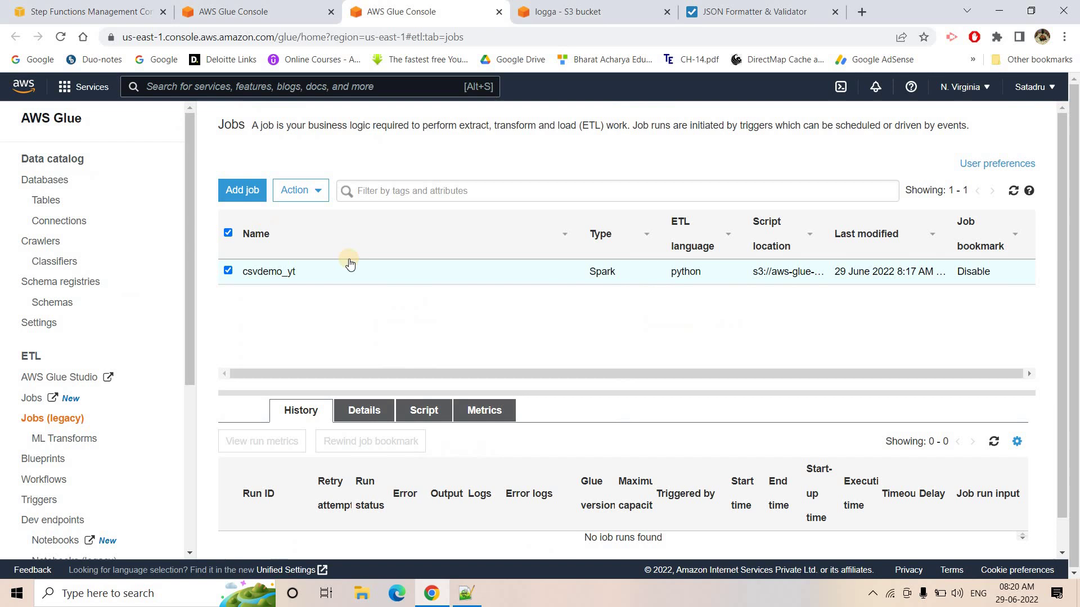
pyautogui.click(246, 9)
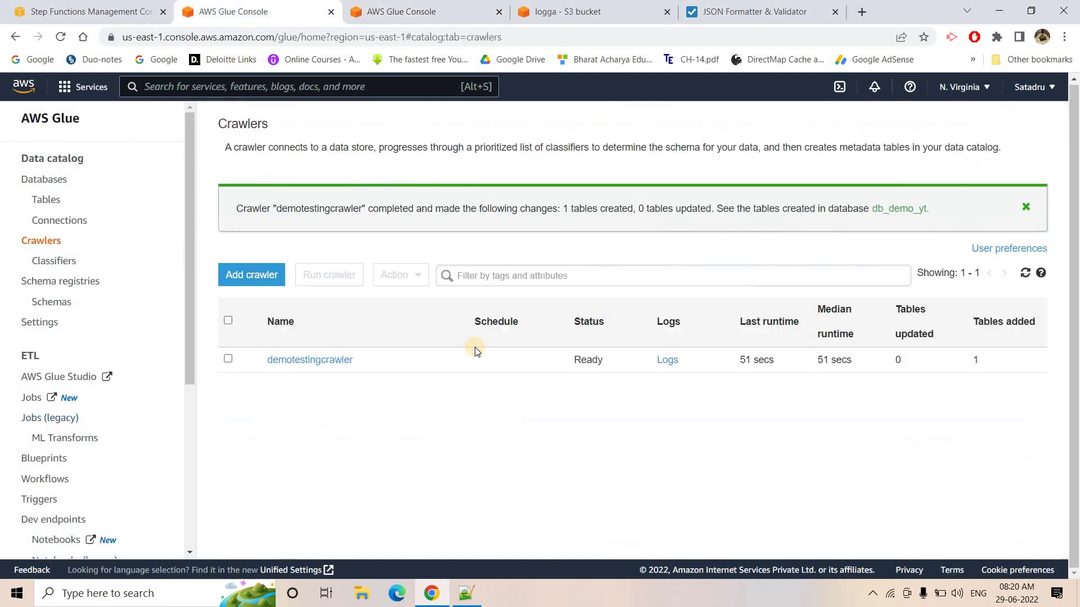
pyautogui.click(1024, 273)
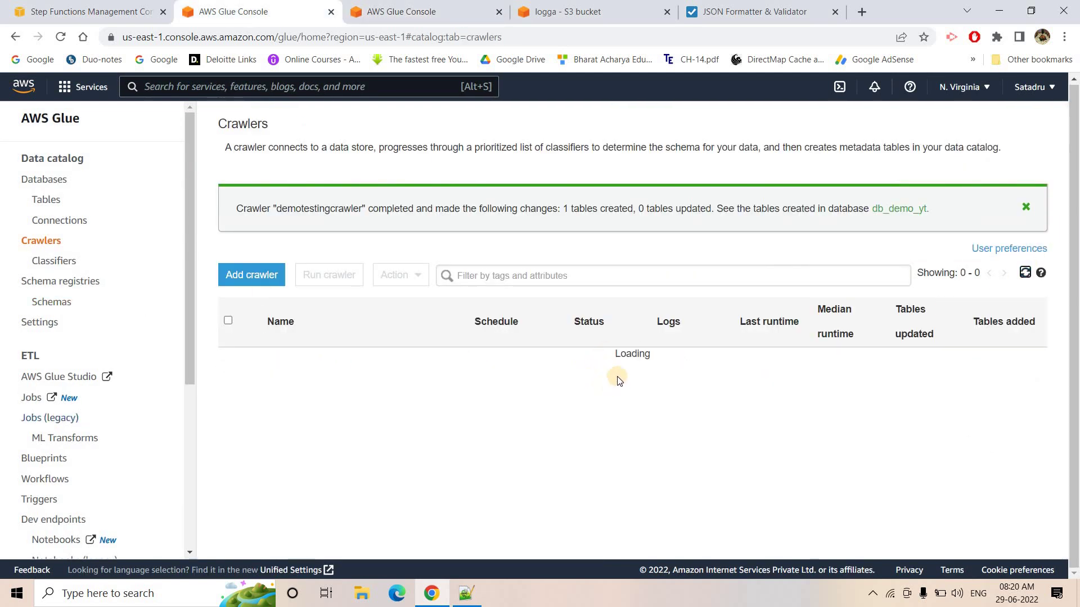
pyautogui.click(69, 8)
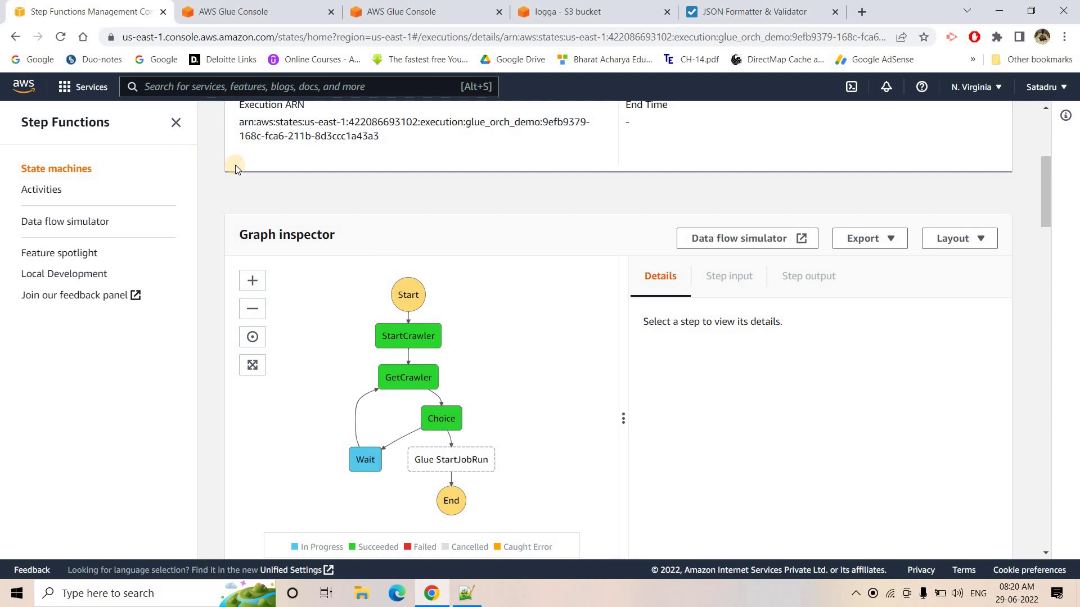
pyautogui.scroll(-1, 438, 243)
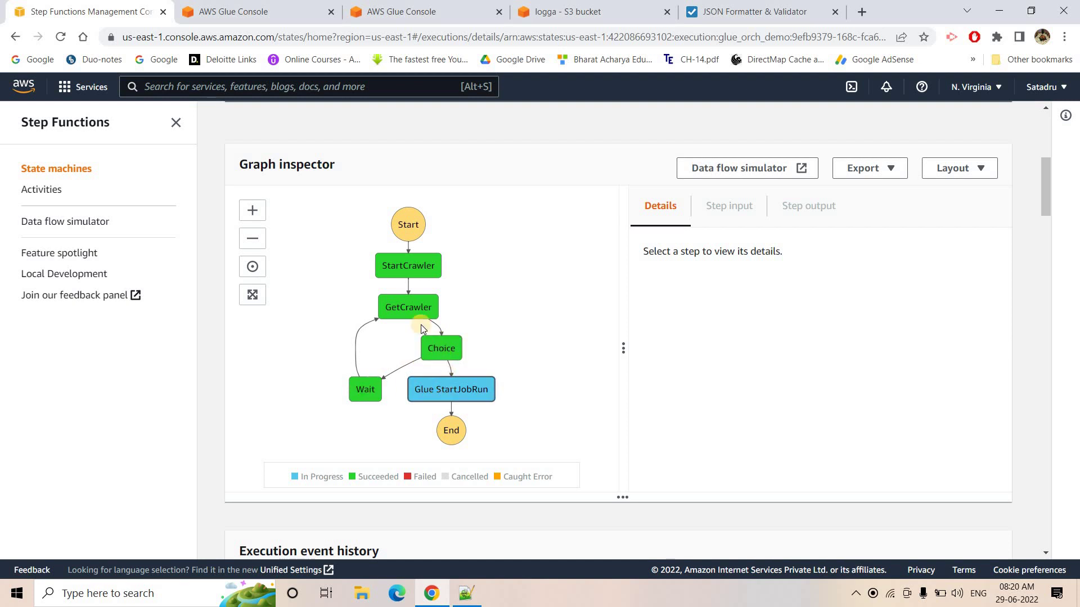
# - Recheck demotestingcrawler's status in the refreshed crawler list and return to the running execution's graph
pyautogui.click(496, 9)
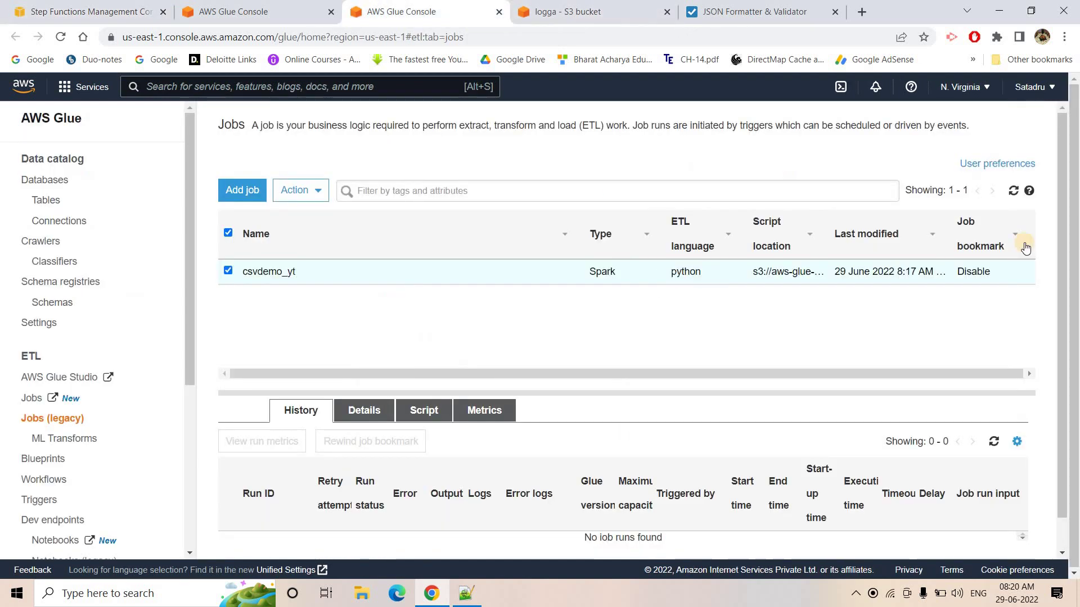
pyautogui.hotkey('ctrl', 'shift', 'Tab')
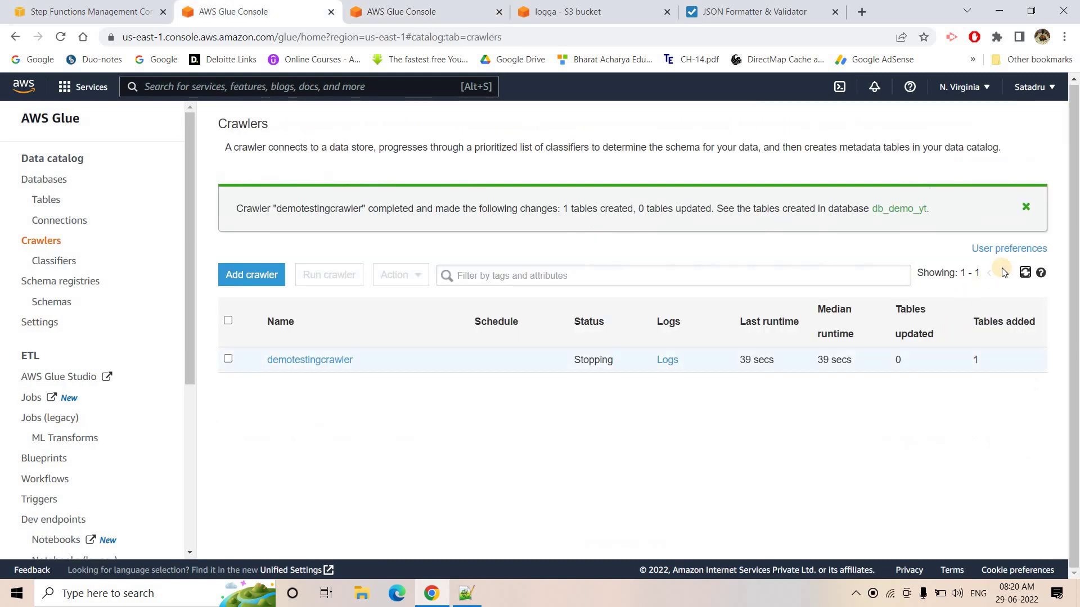
pyautogui.click(1022, 279)
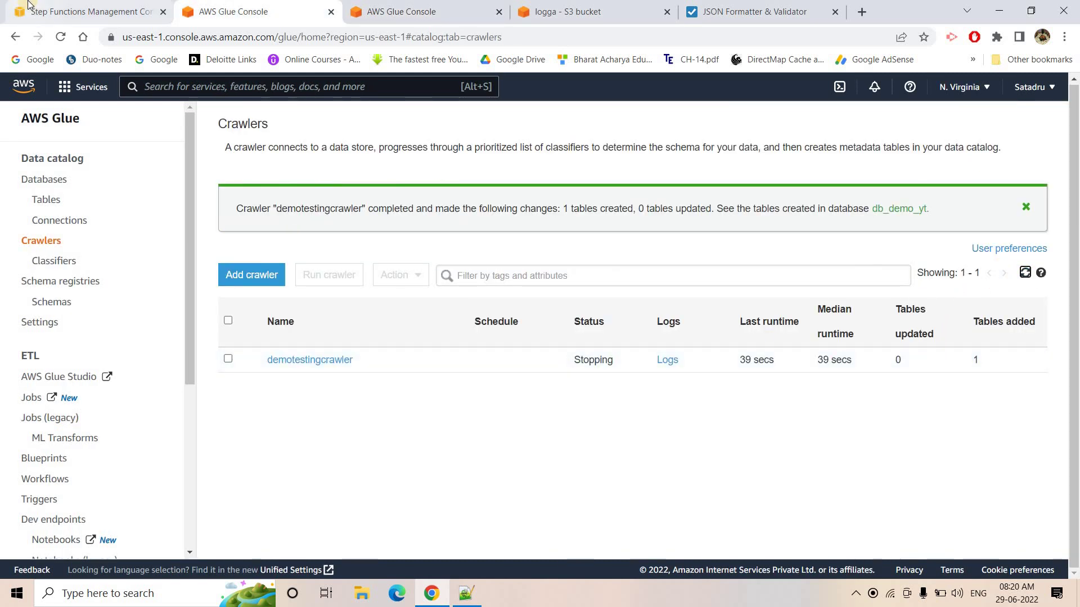
pyautogui.click(54, 180)
pyautogui.click(111, 92)
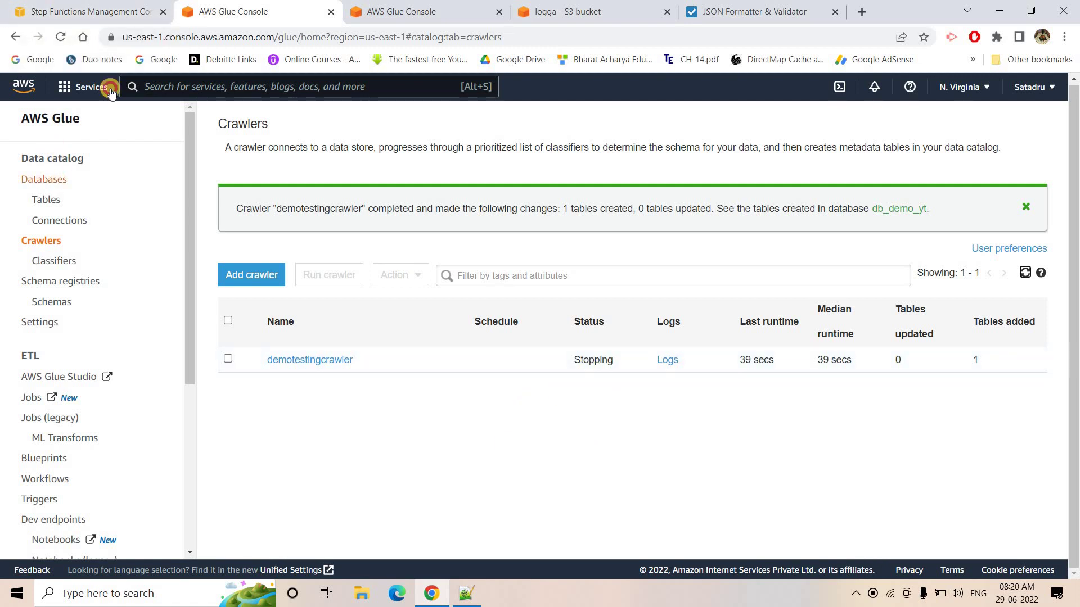
pyautogui.hotkey('ctrl', 'shift', 'Tab')
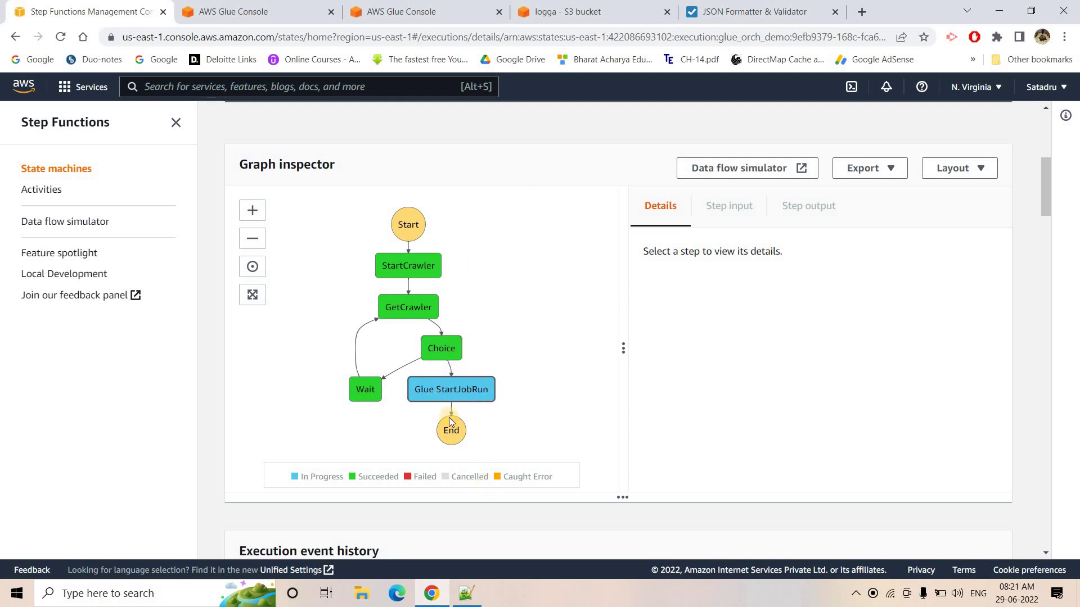
# - Check the run status of Glue job csvdemo_yt in its history and return to the execution graph
pyautogui.click(387, 6)
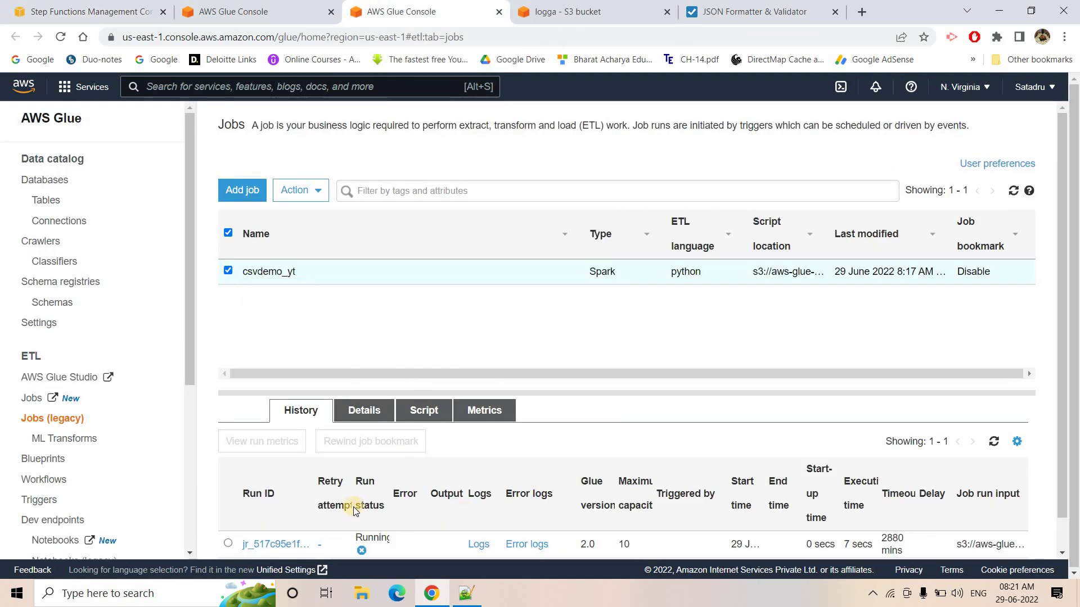
pyautogui.scroll(-1, 353, 507)
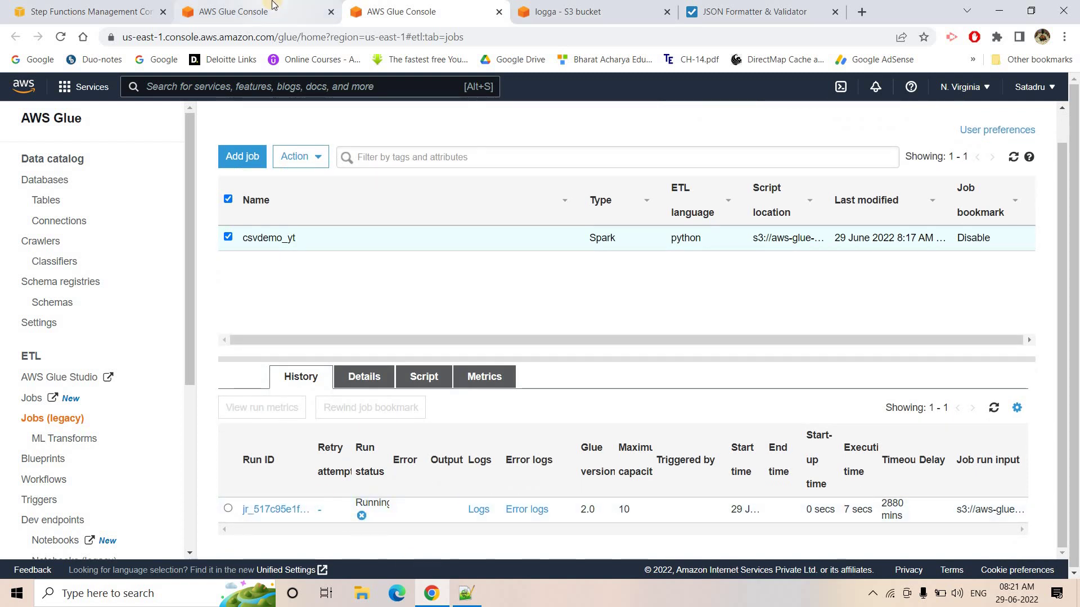
pyautogui.click(93, 11)
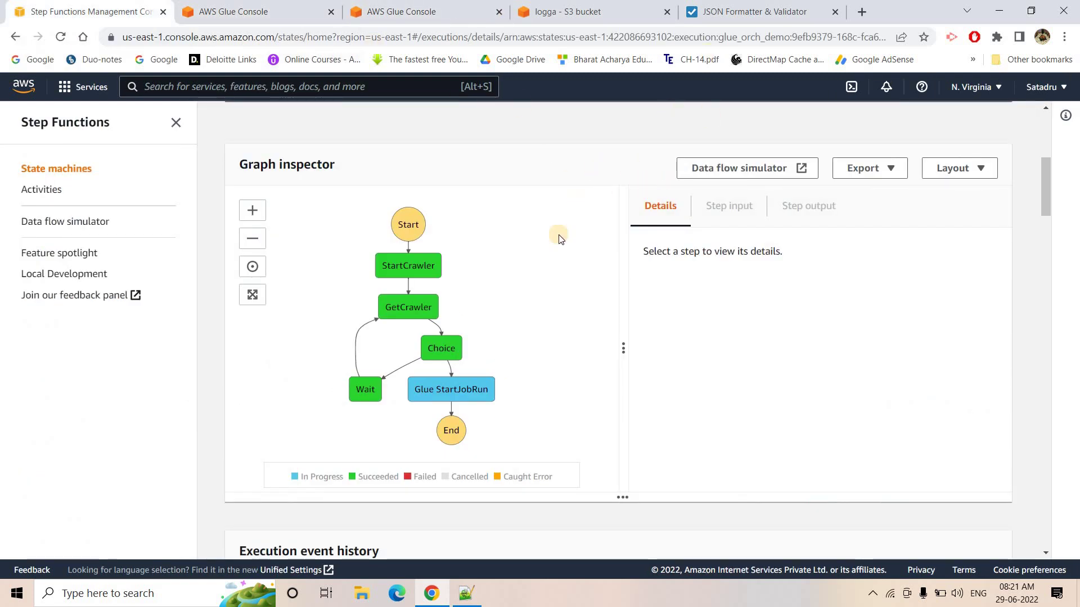
# - Inspect the step input of the Glue StartJobRun state in the execution graph
pyautogui.click(451, 389)
pyautogui.scroll(1, 451, 389)
pyautogui.click(730, 276)
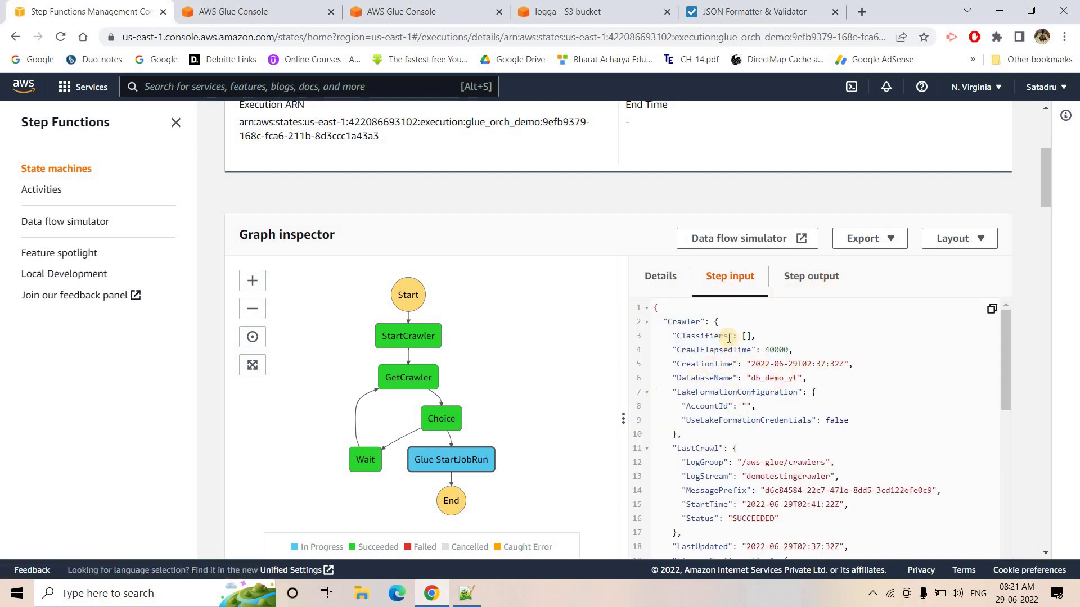
pyautogui.scroll(-7, 744, 413)
pyautogui.scroll(4, 755, 419)
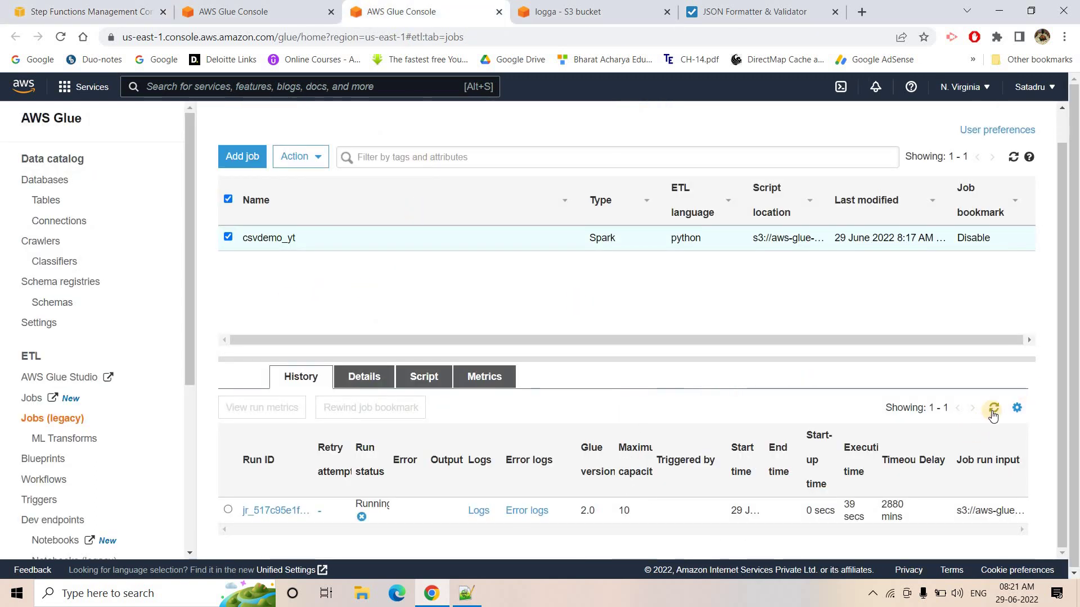
# - Refresh csvdemo_yt's run history repeatedly to follow the job run's status
pyautogui.click(993, 409)
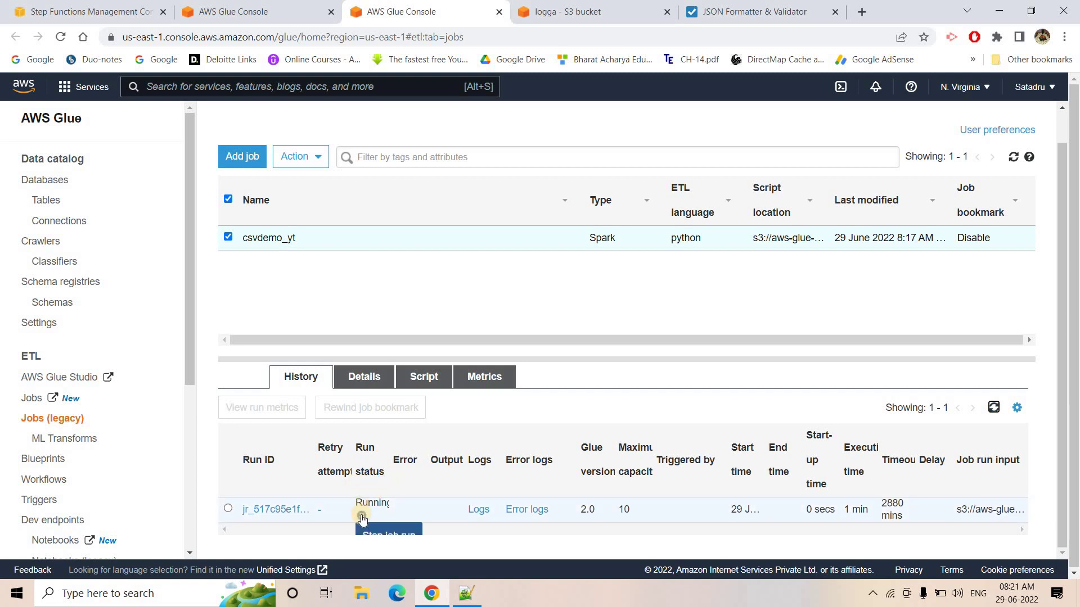
pyautogui.click(994, 414)
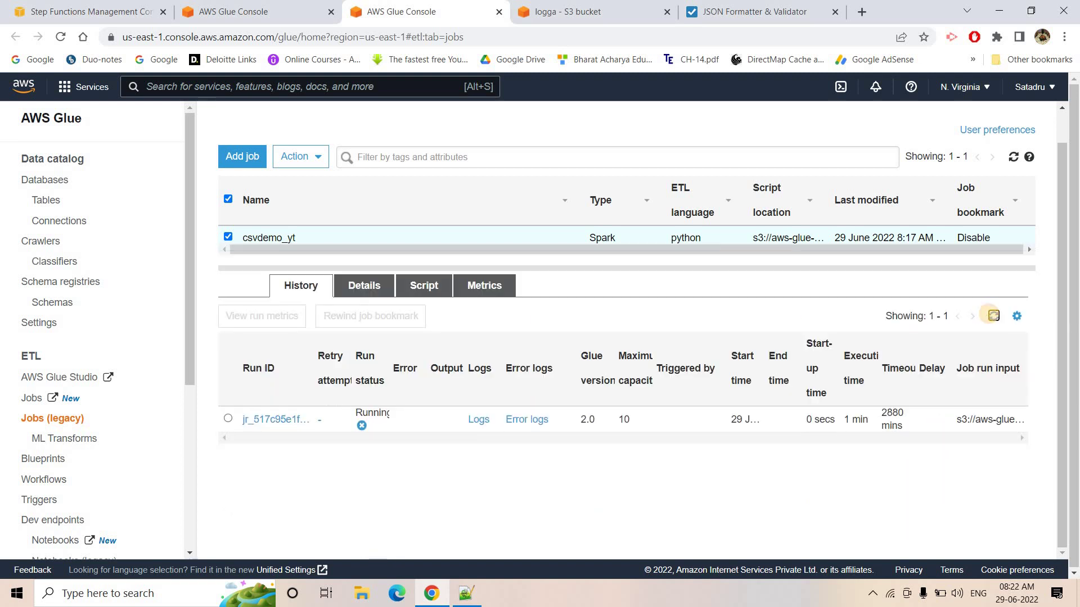
pyautogui.click(993, 315)
# - Review the rest of the Glue StartJobRun step input and the execution's status details in Step Functions
pyautogui.click(84, 11)
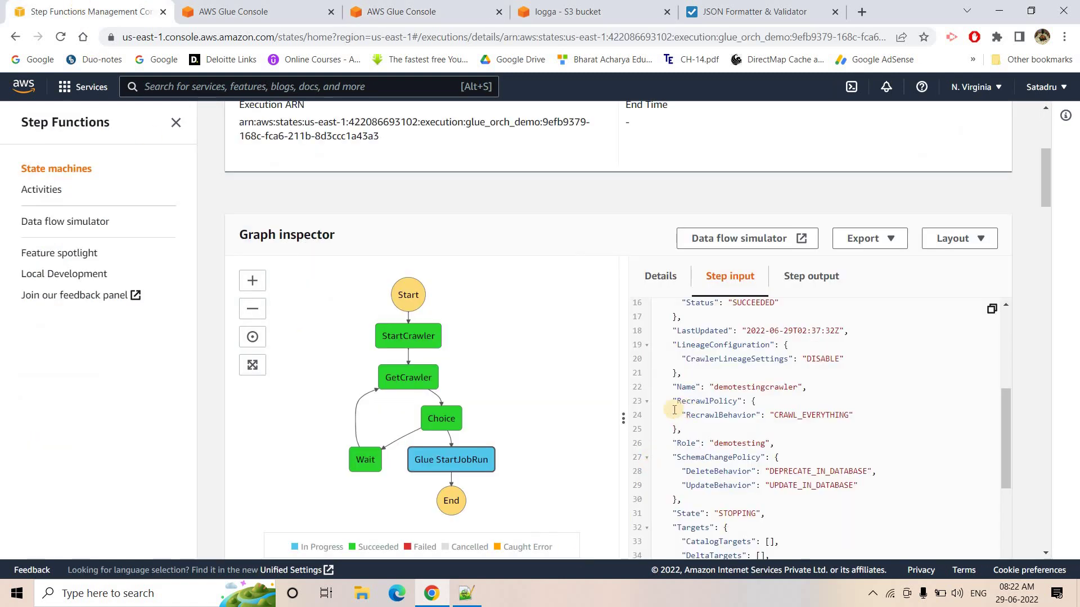
pyautogui.scroll(-4, 638, 421)
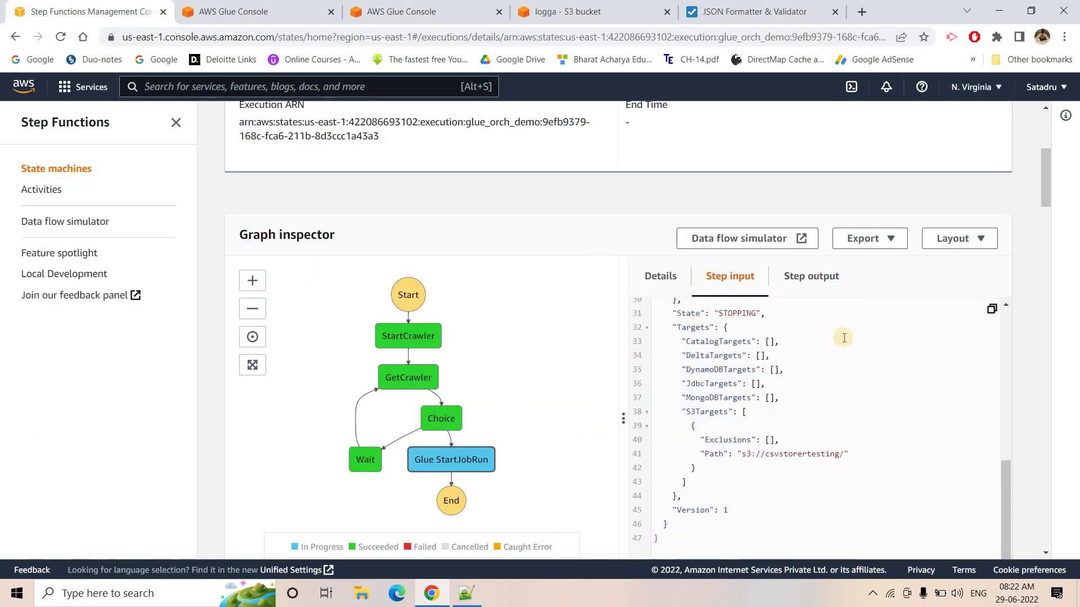
pyautogui.scroll(10, 844, 337)
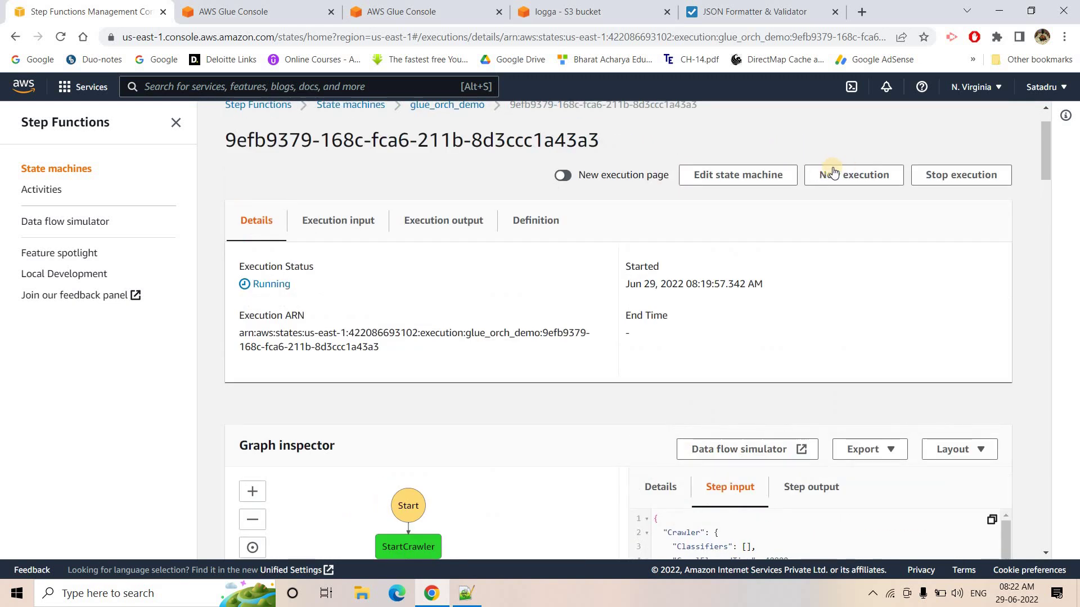
pyautogui.scroll(-3, 450, 357)
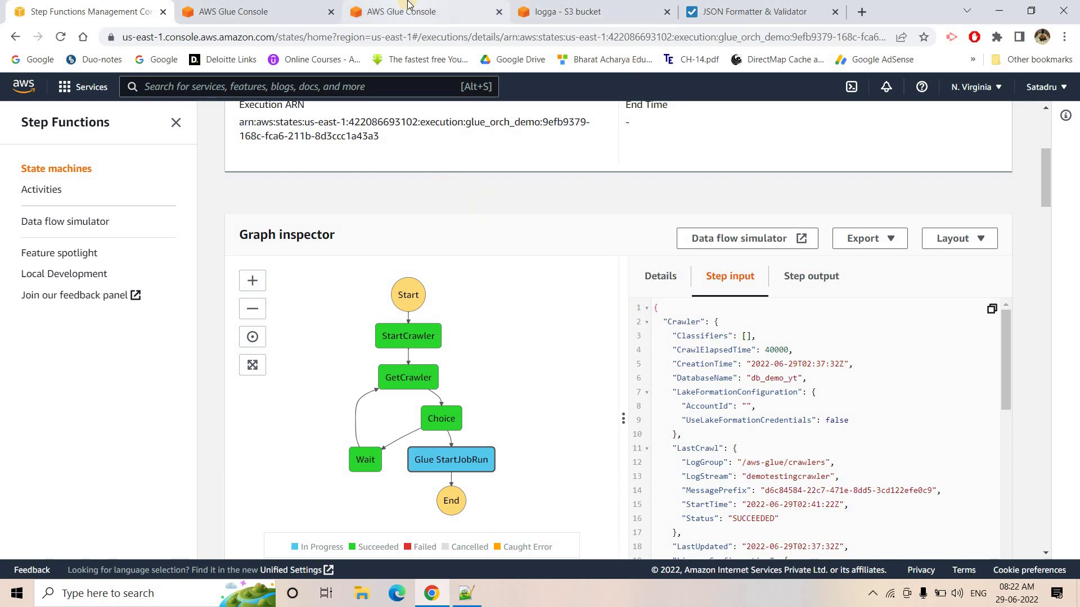
# - Check the run status of csvdemo_yt in the Glue jobs page again, and view the execution's details in Step Functions
pyautogui.click(444, 5)
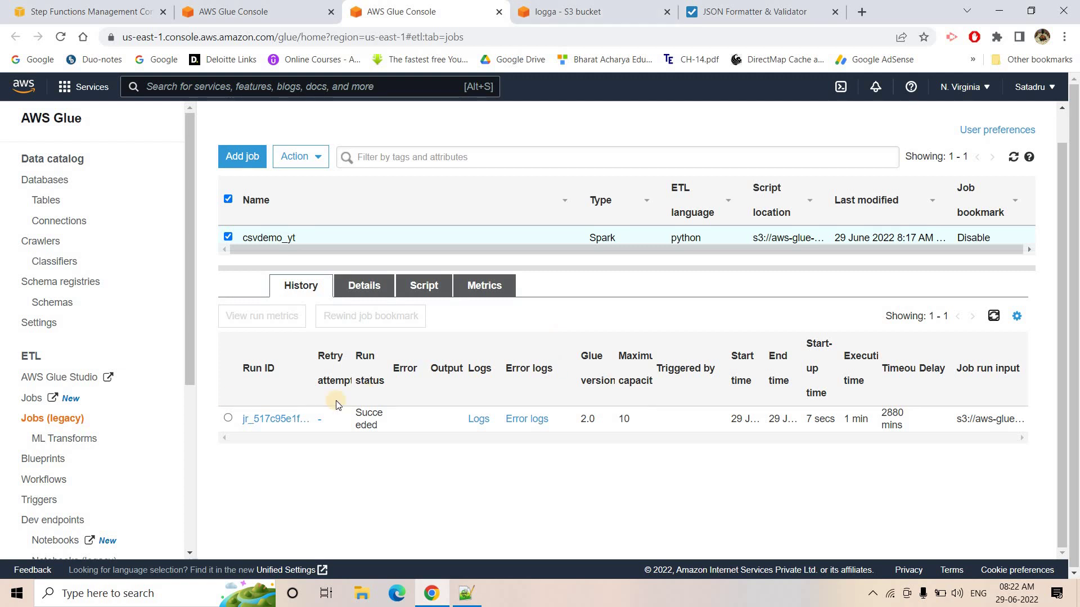
pyautogui.click(49, 7)
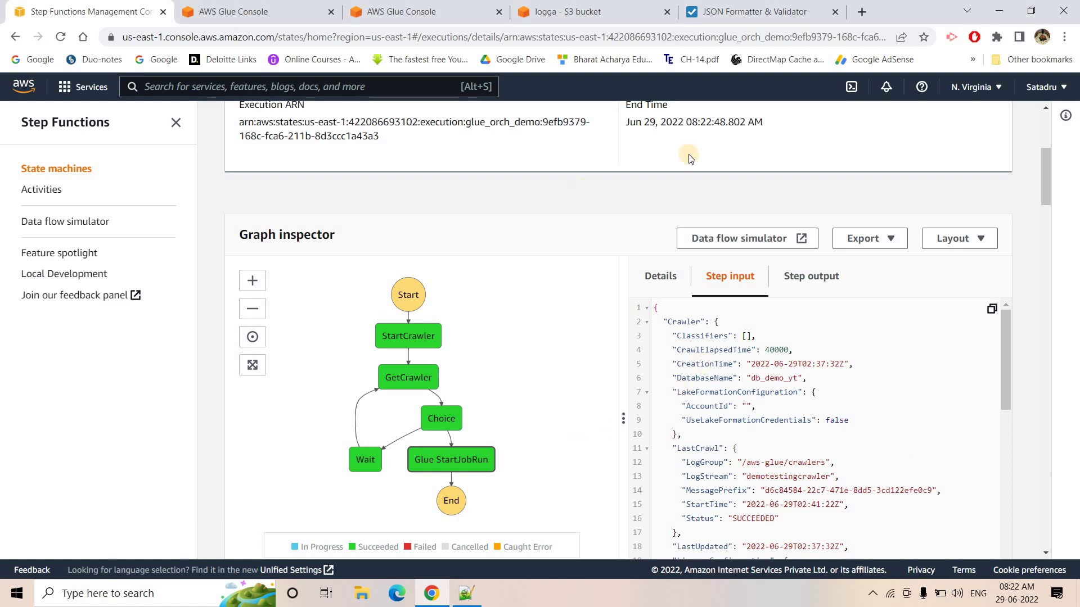
pyautogui.scroll(5, 899, 197)
# - Open glue_orch_demo for editing, review its JSON definition without changes, and go to the state machines list
pyautogui.click(707, 247)
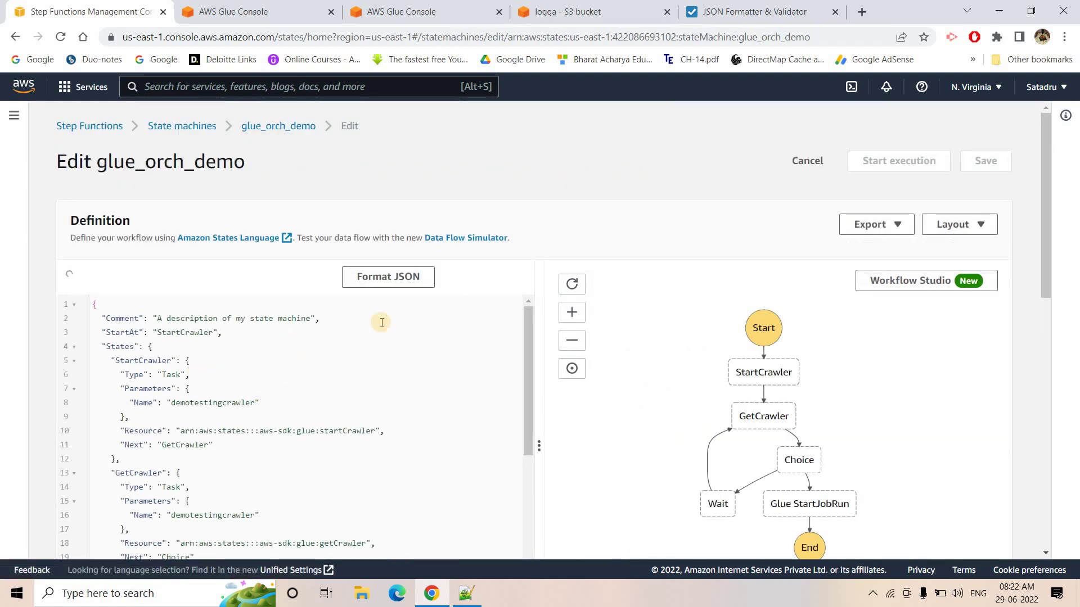
pyautogui.scroll(-6, 264, 393)
pyautogui.click(272, 374)
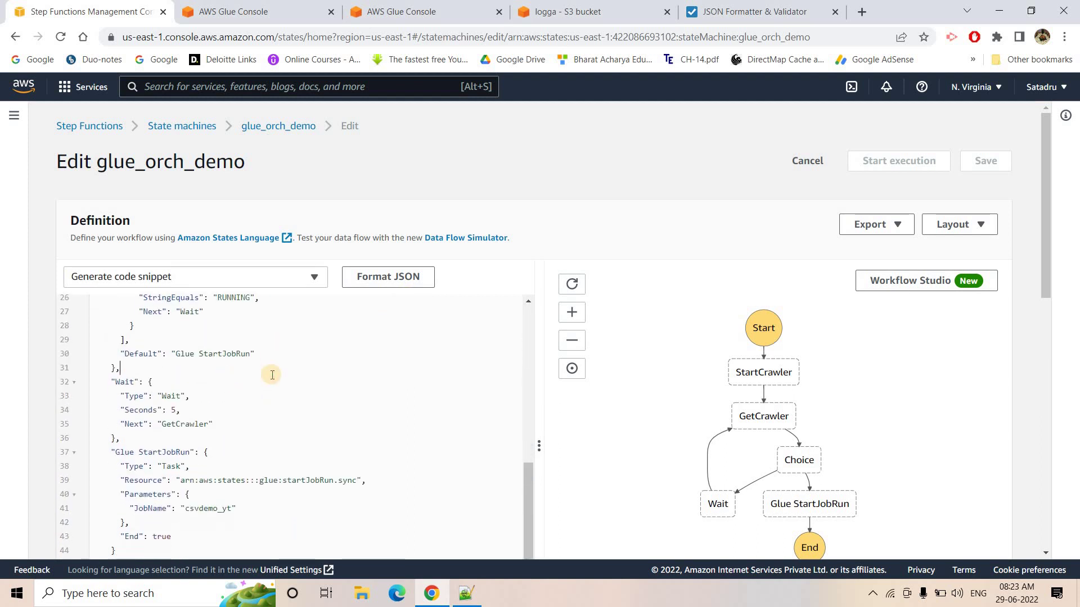
pyautogui.hotkey('ctrl', 'a')
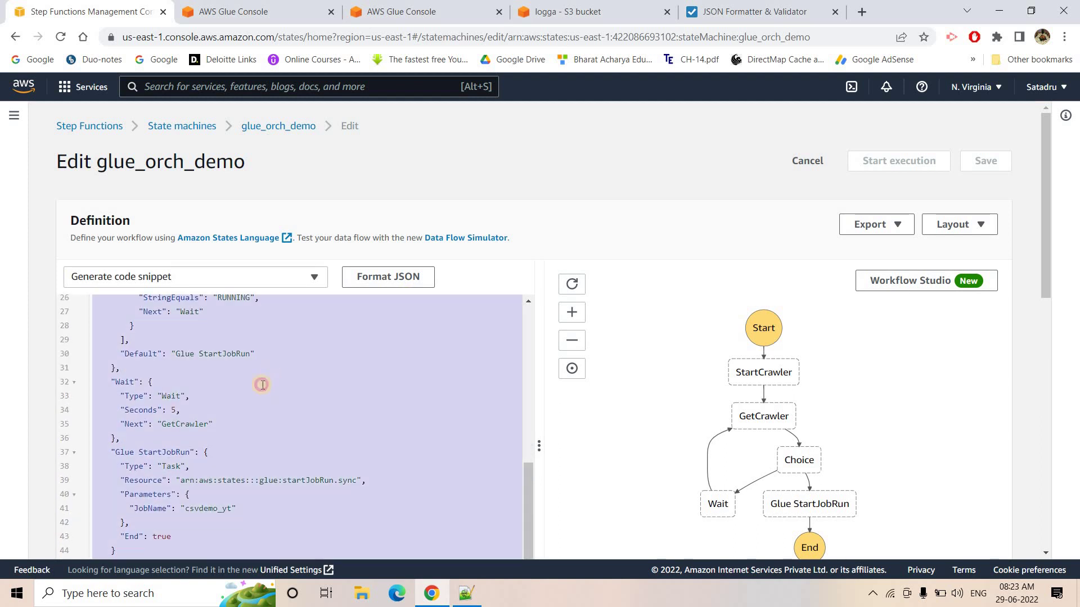
pyautogui.click(262, 385)
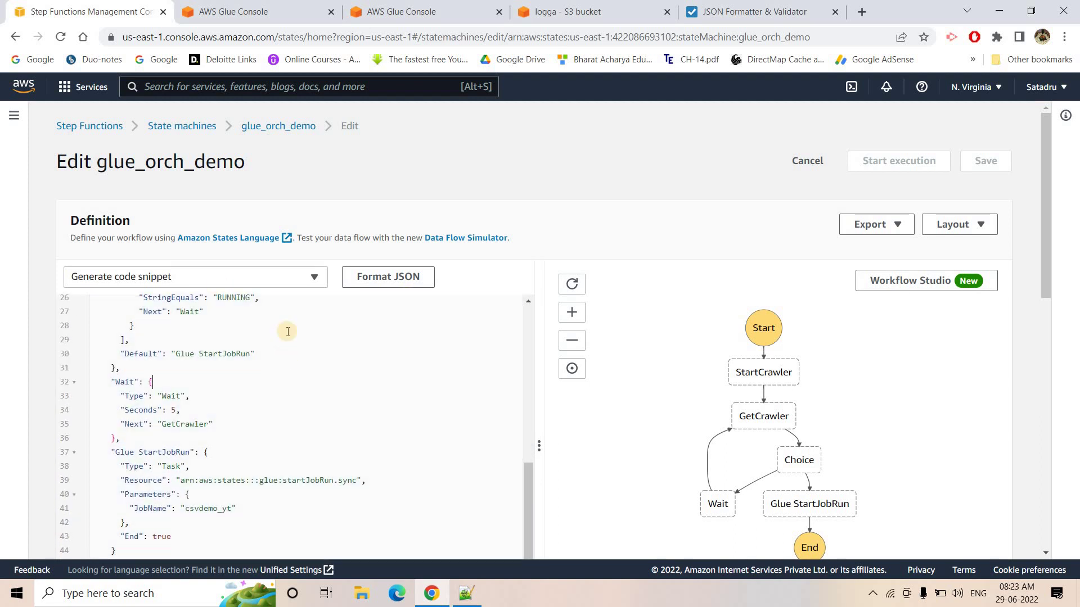
pyautogui.click(174, 126)
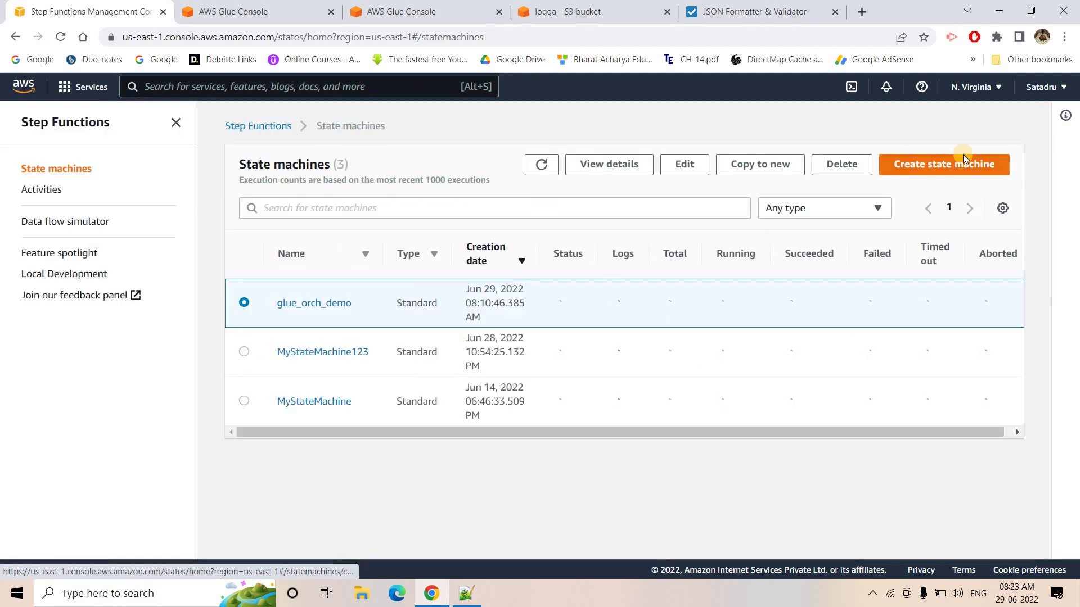
# - Start a new Standard state machine designed visually, and continue past the empty workflow design to its generated code
pyautogui.click(956, 162)
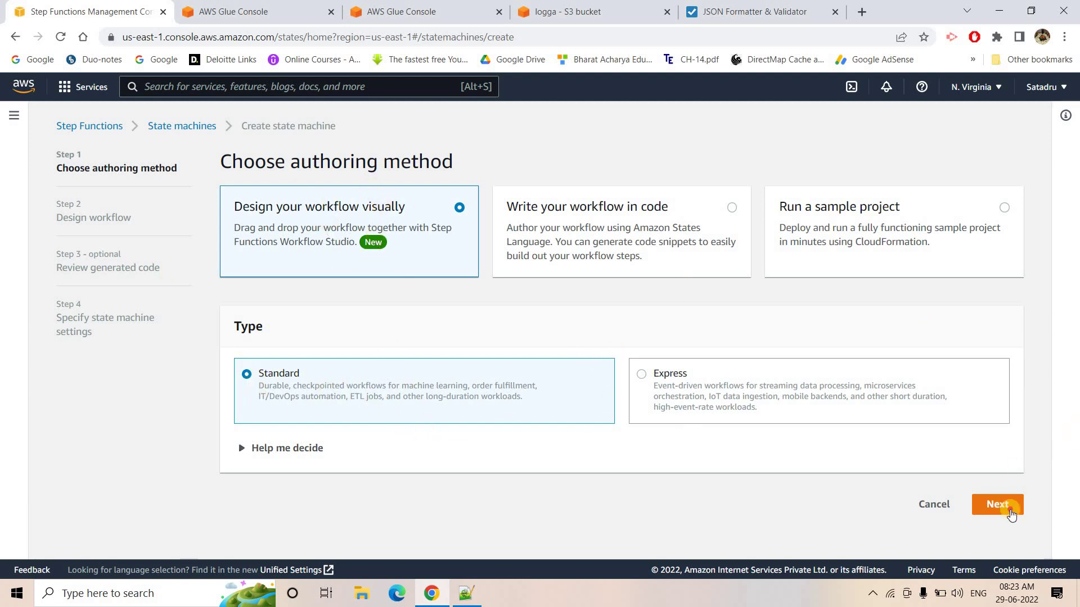
pyautogui.click(997, 505)
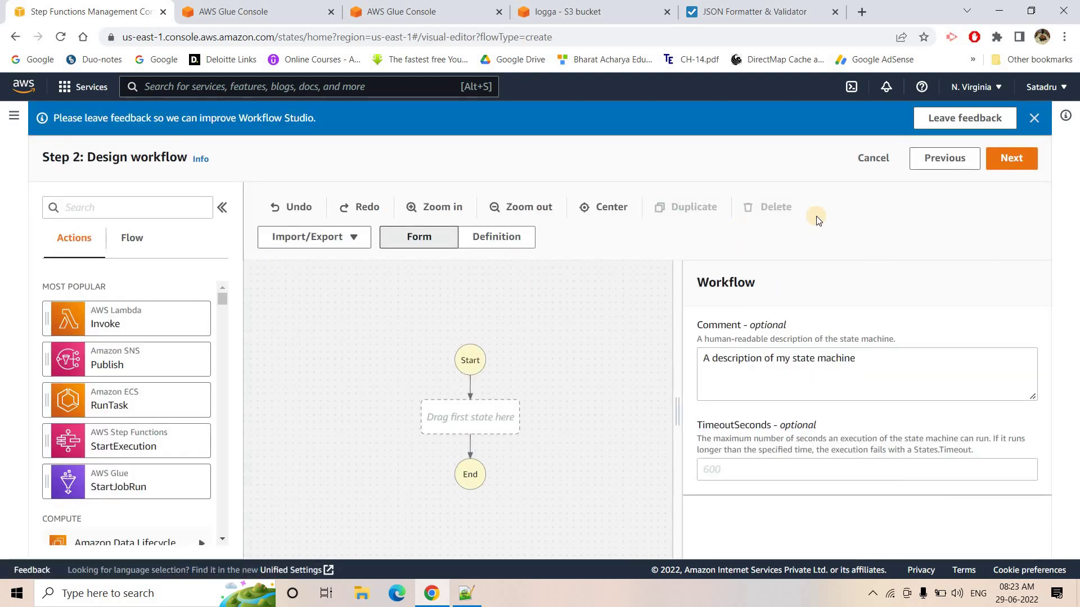
pyautogui.click(1012, 159)
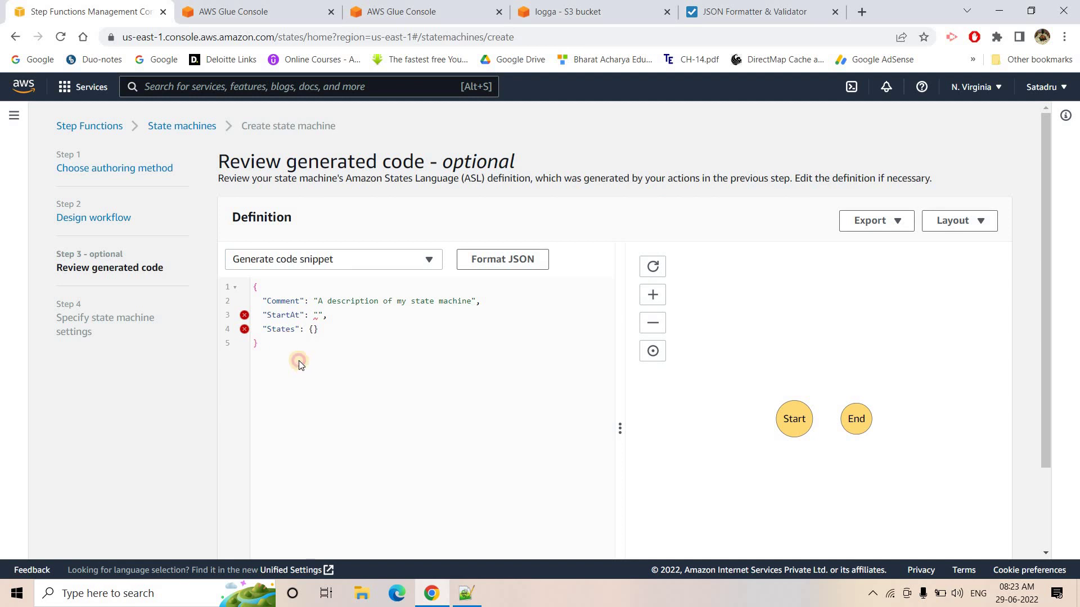
# - Replace the whole generated definition with the copied glue_orch_demo JSON definition and review the pasted code alongside its graph
pyautogui.moveTo(256, 343); pyautogui.dragTo(244, 287)
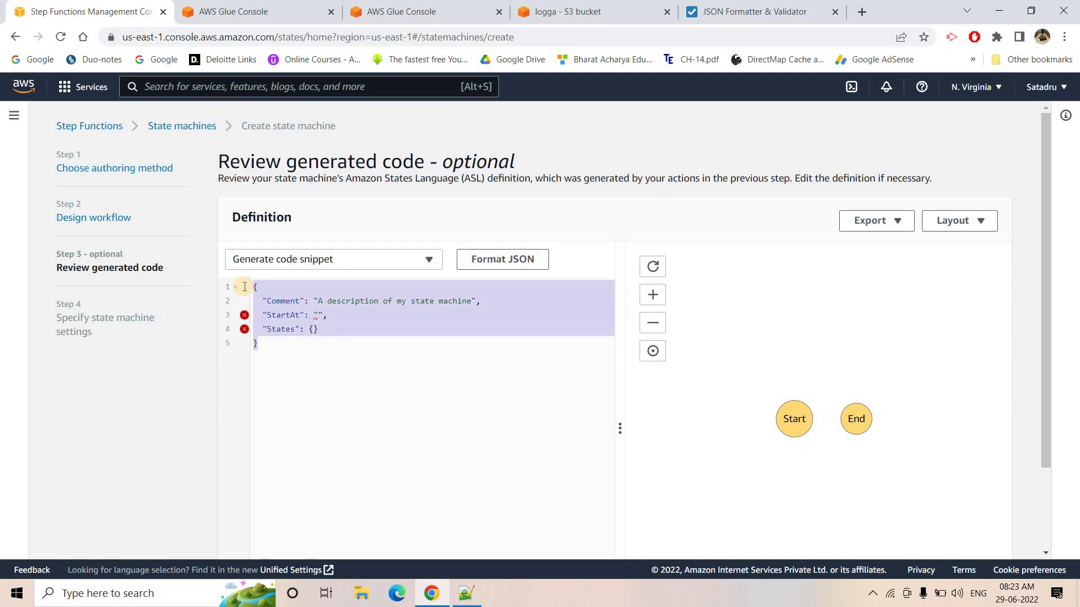
pyautogui.press('BackSpace')
pyautogui.hotkey('ctrl', 'v')
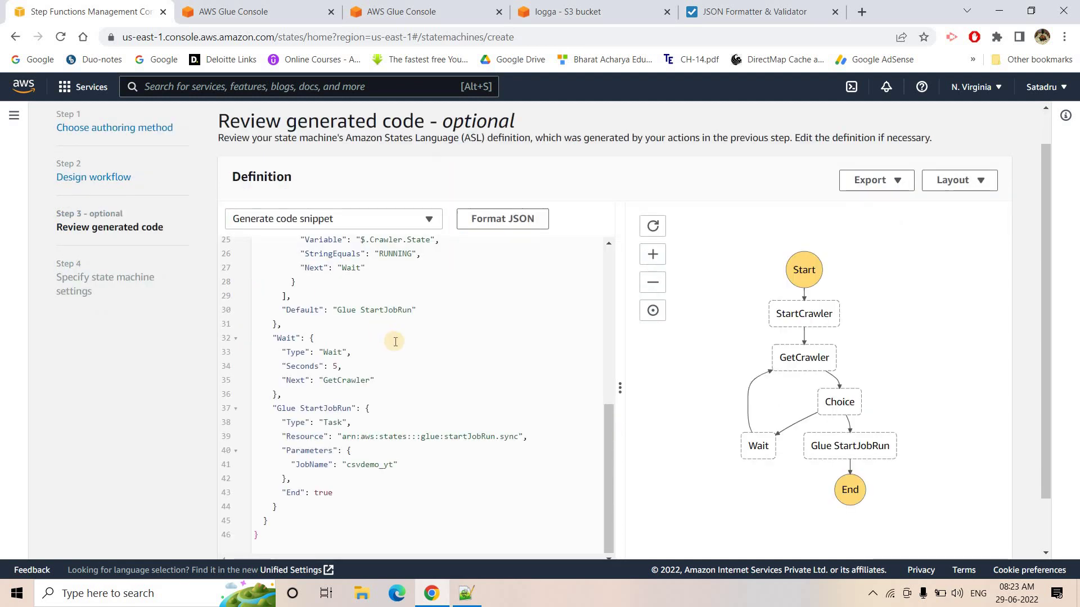
pyautogui.scroll(10, 388, 338)
pyautogui.scroll(2, 300, 293)
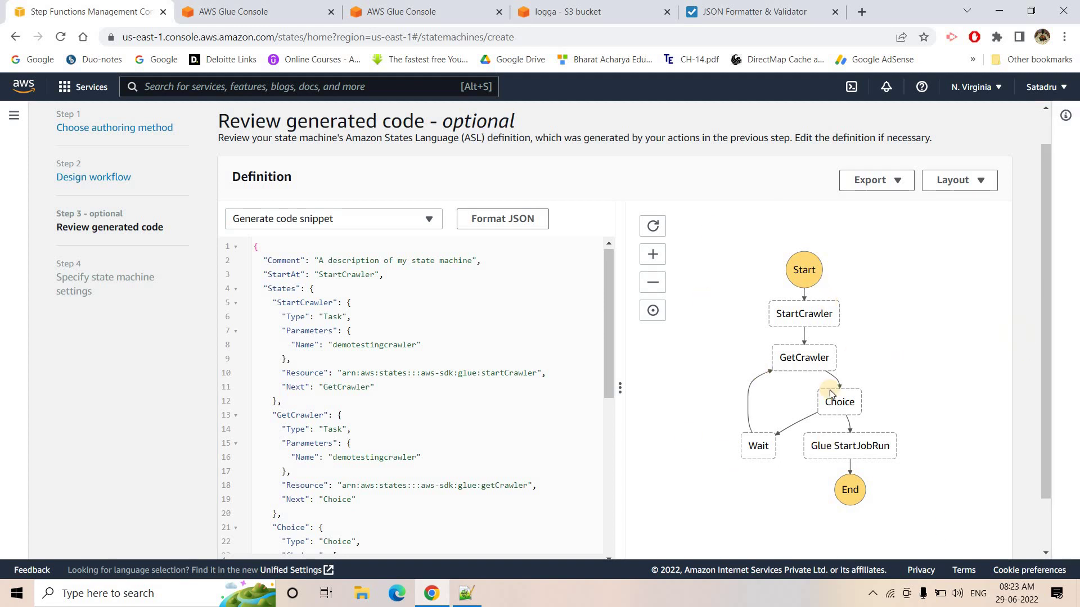
pyautogui.scroll(1, 733, 297)
pyautogui.scroll(-2, 732, 296)
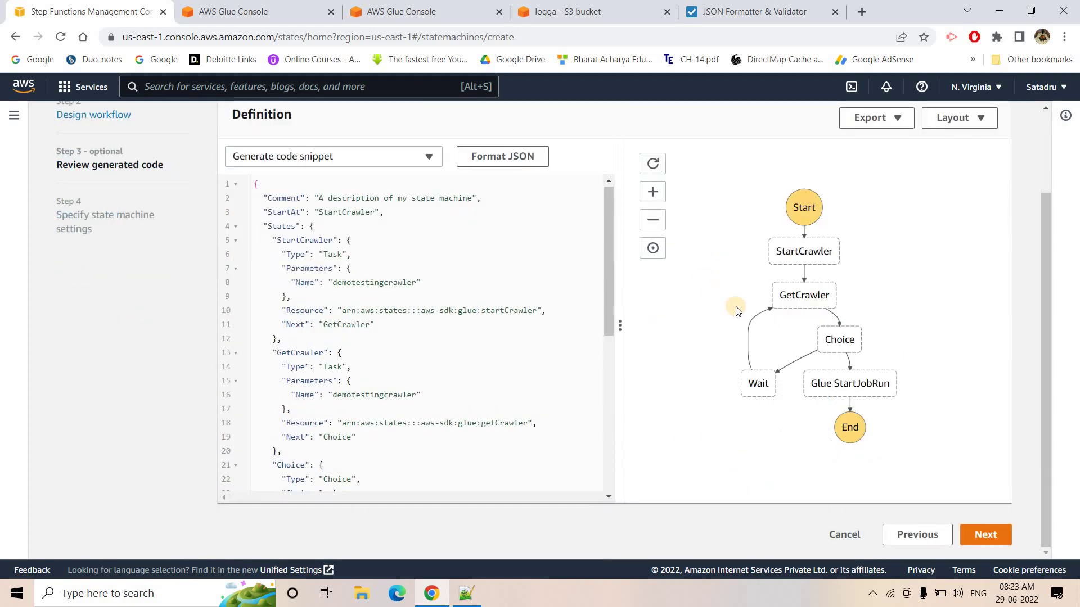
# - Return to the workflow design and check the crawler name parameter in the StartCrawler and GetCrawler states
pyautogui.click(911, 535)
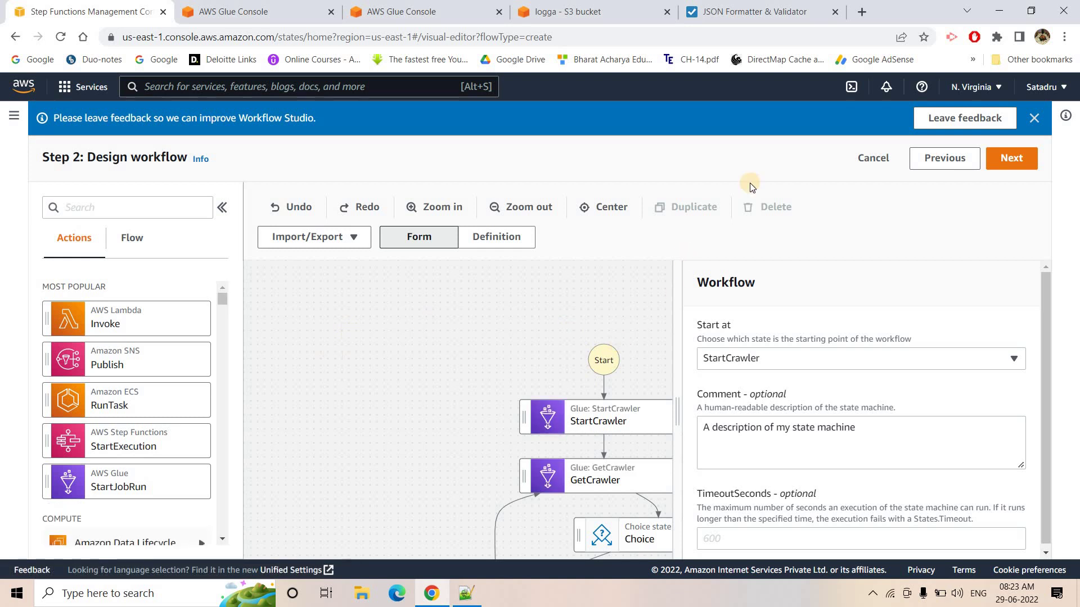
pyautogui.click(606, 207)
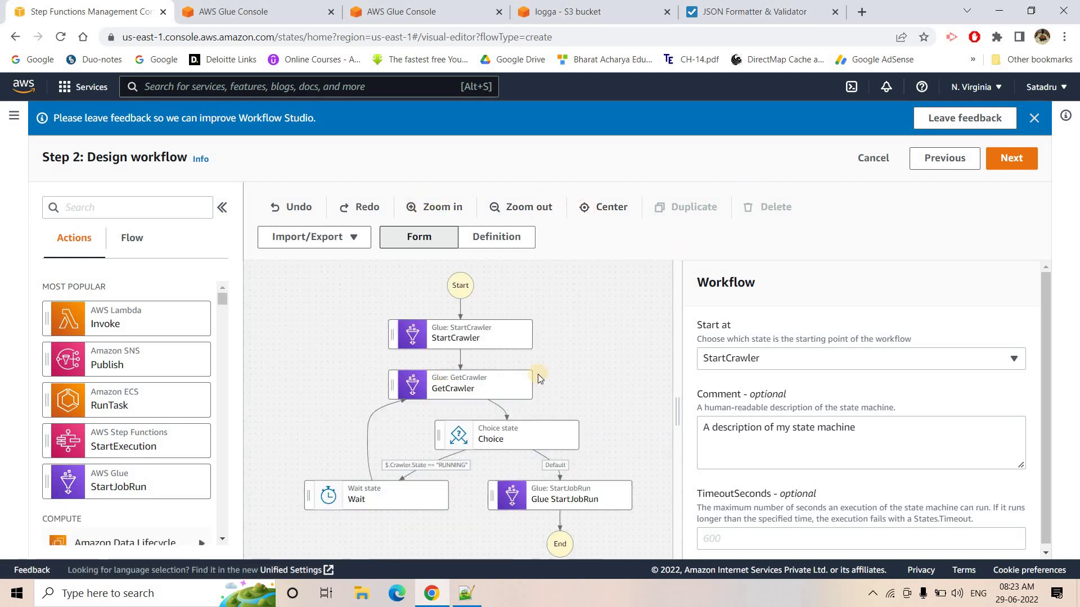
pyautogui.scroll(-5, 824, 403)
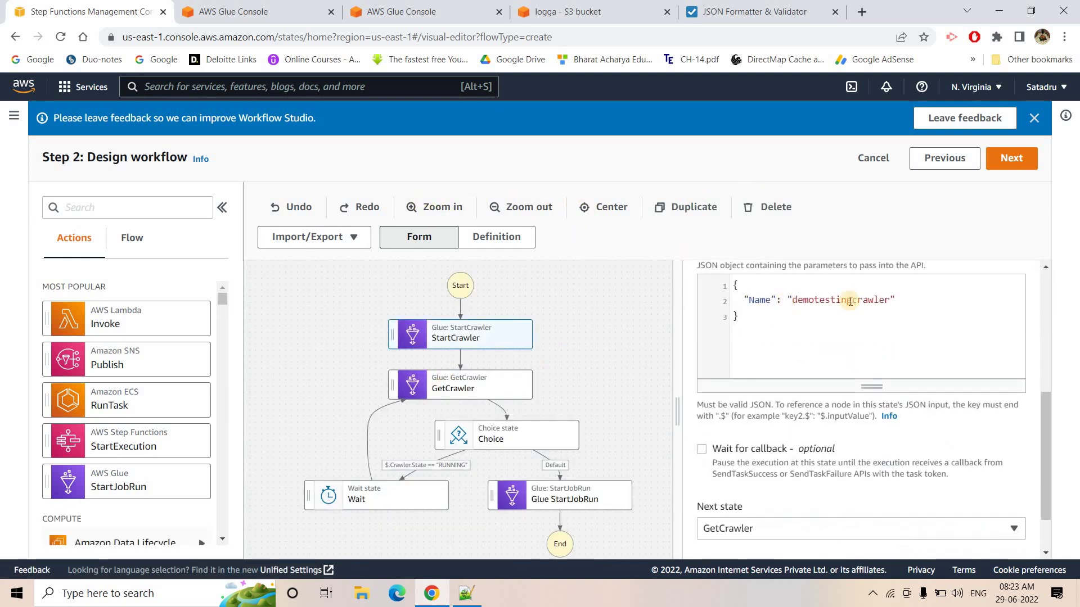
pyautogui.click(821, 336)
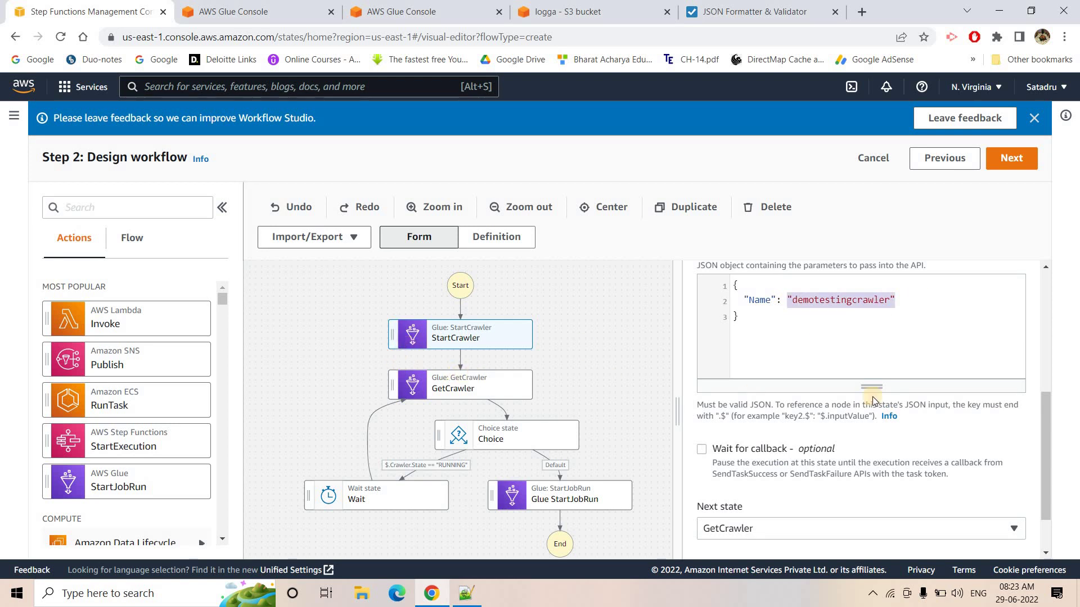
pyautogui.click(450, 380)
pyautogui.moveTo(771, 301); pyautogui.dragTo(895, 301)
pyautogui.click(836, 301)
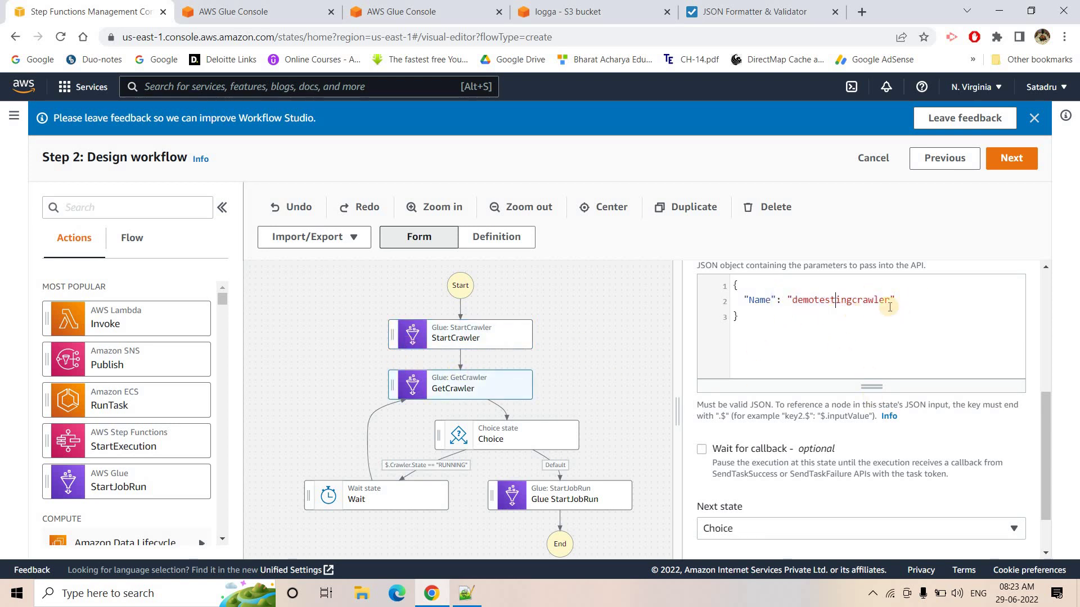
# - Review the settings of the Choice, Wait and Glue StartJobRun states in the workflow design
pyautogui.click(508, 436)
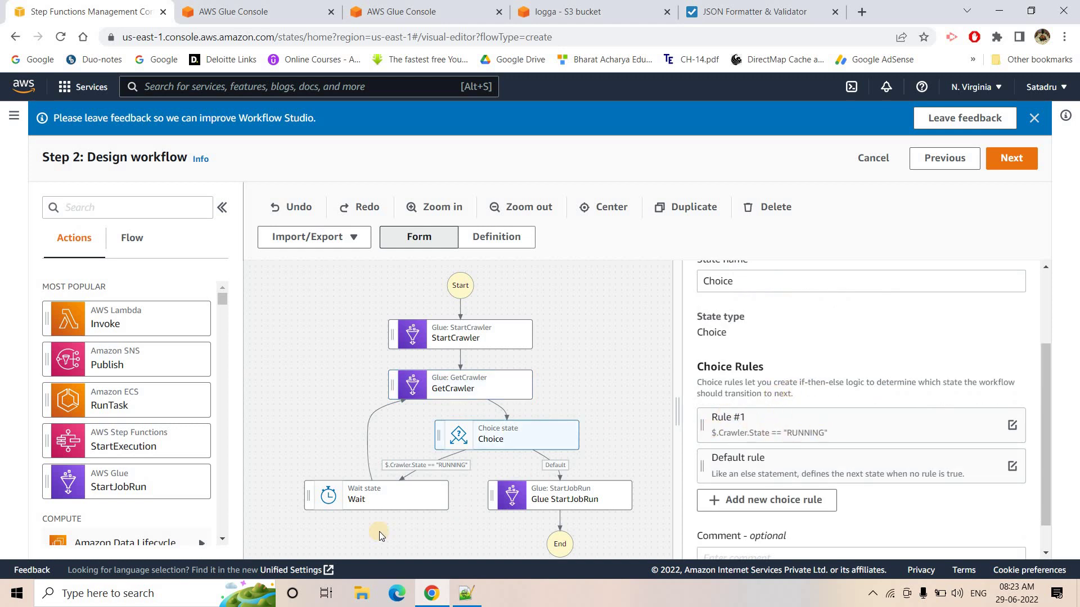
pyautogui.click(345, 511)
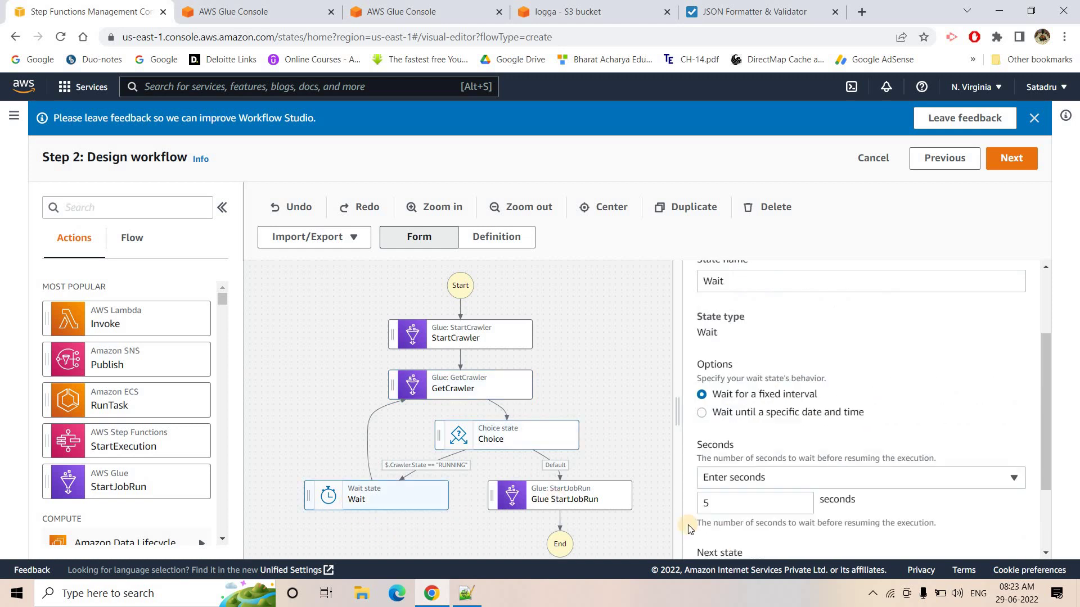
pyautogui.click(576, 499)
pyautogui.click(917, 505)
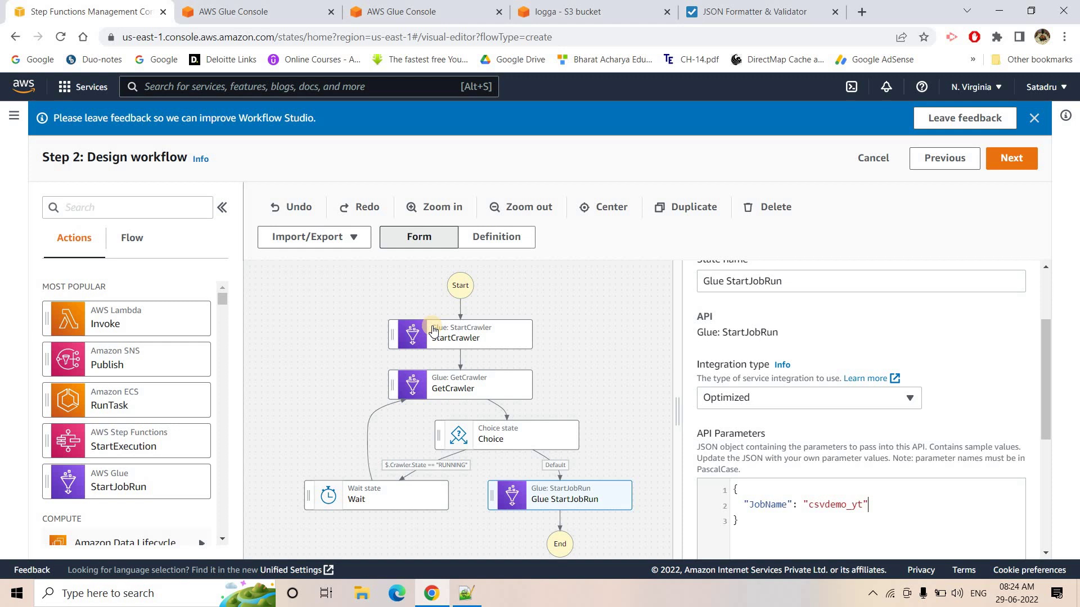
# - Examine the API parameters of the StartCrawler state again
pyautogui.click(474, 329)
pyautogui.hotkey('ctrl', 'a')
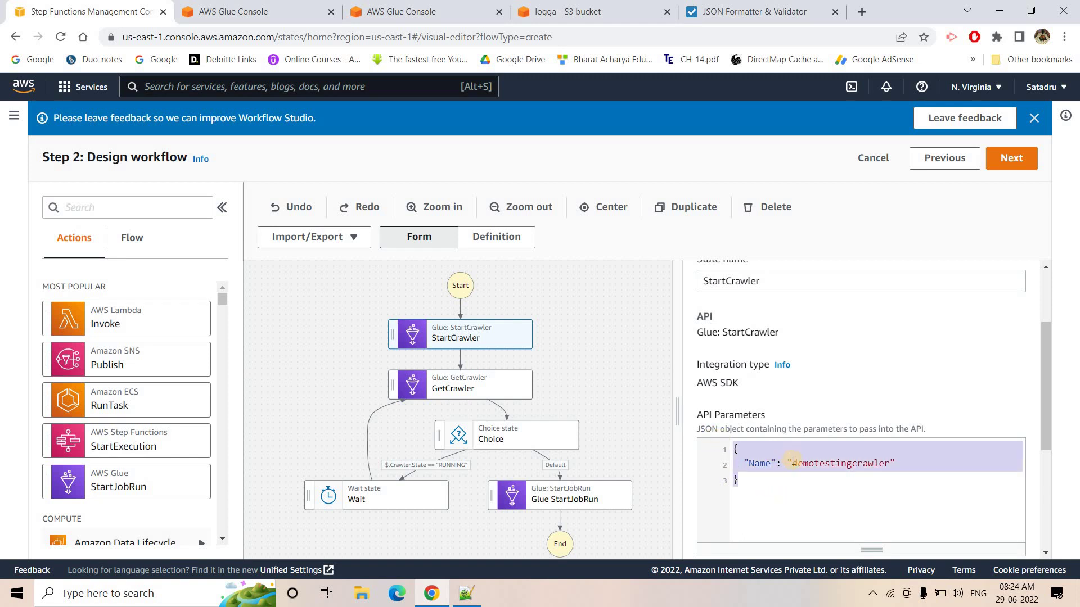
pyautogui.click(425, 259)
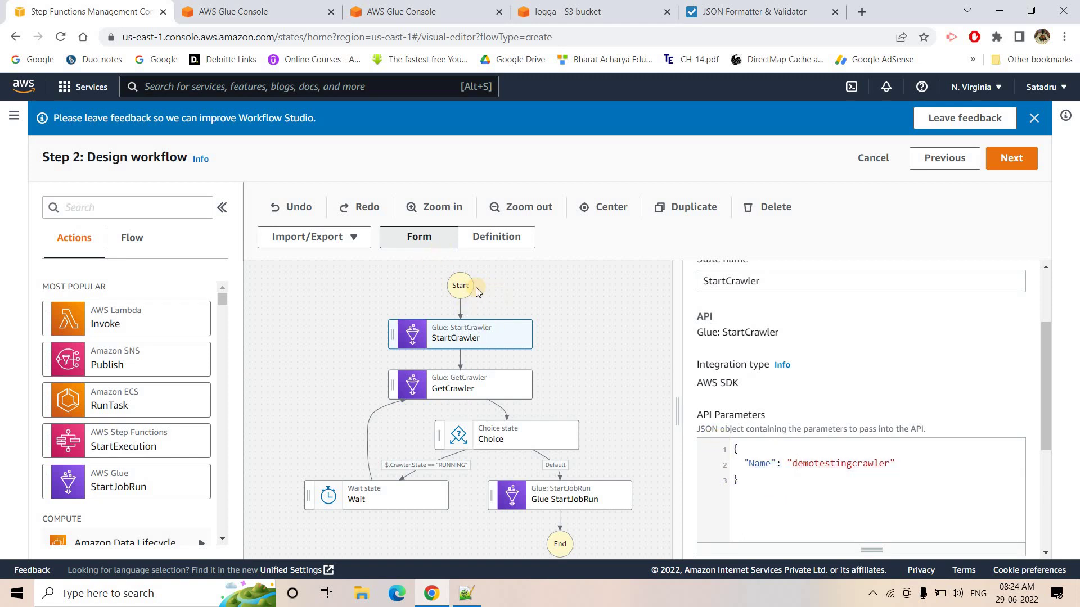